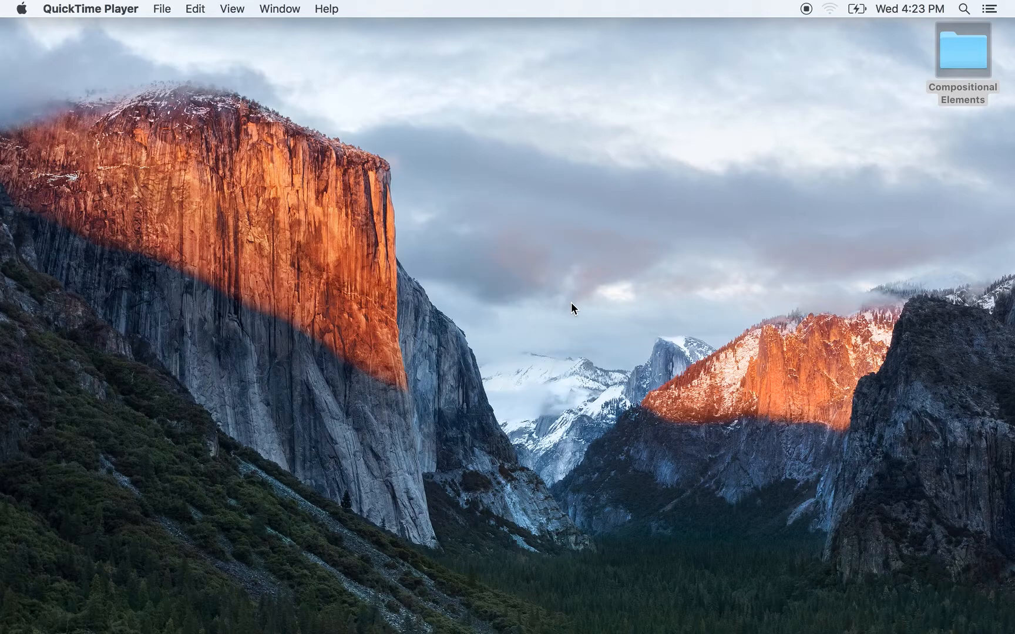
Switch to Adobe Photoshop CC 2015, then move its window clear of the Compositional Elements folder and widen it slightly.
click(103, 613)
scroll(608, 209, right, 5)
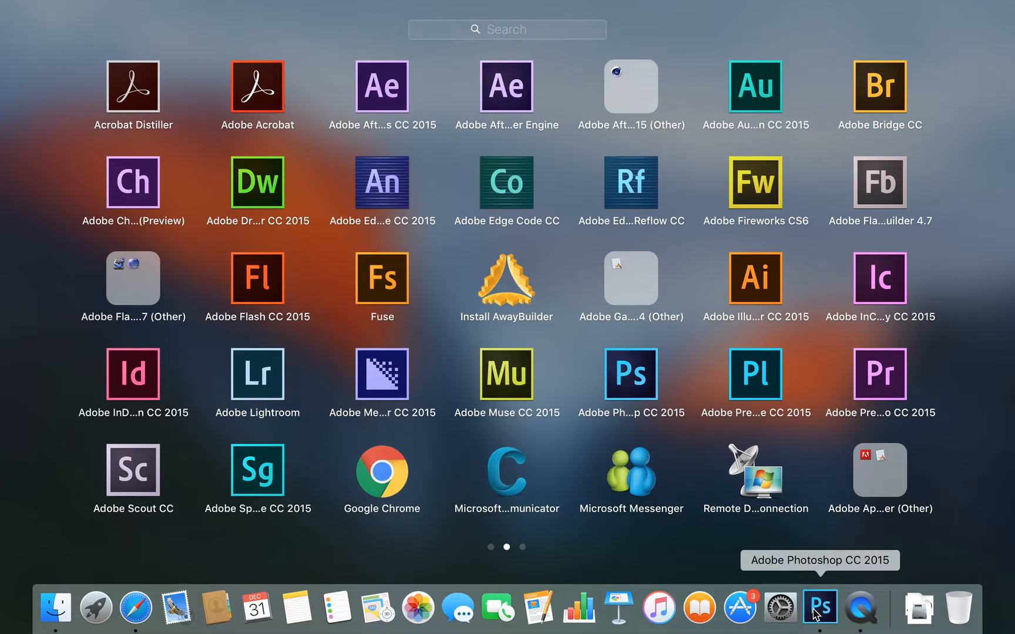
click(759, 557)
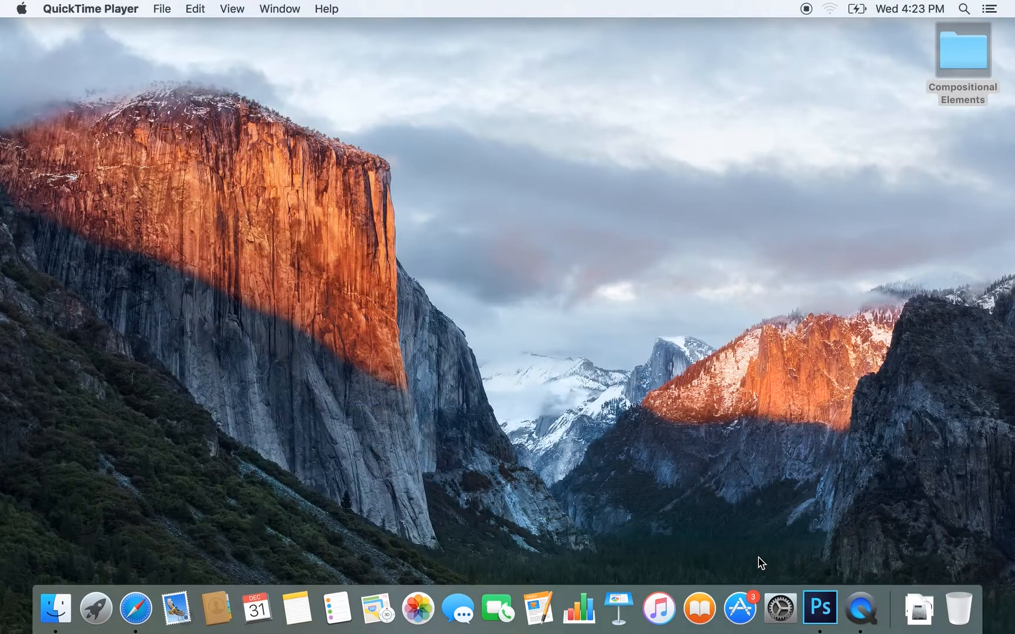
click(825, 608)
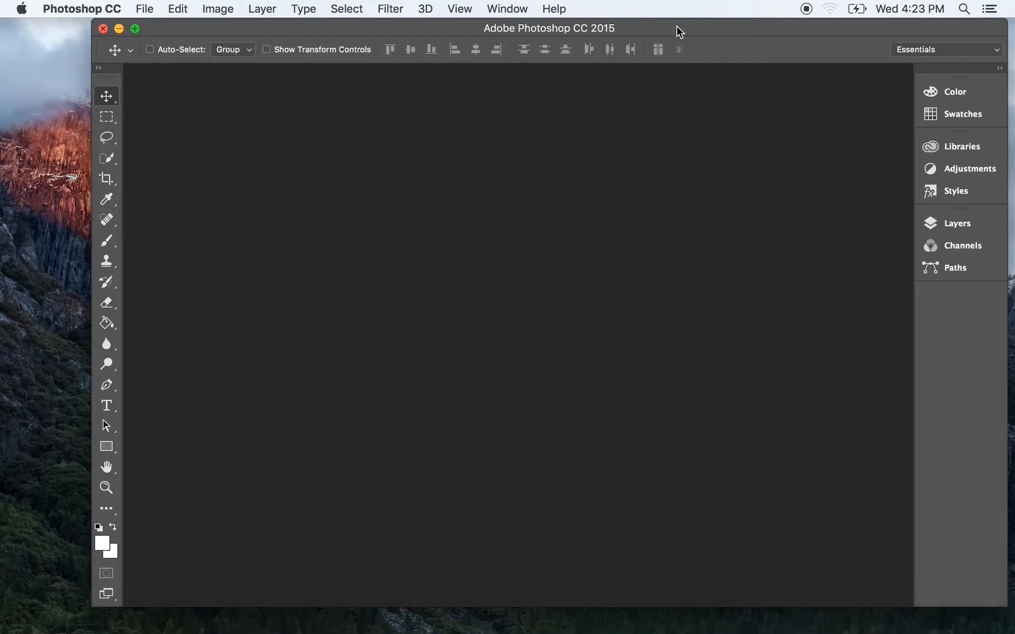
drag(669, 35, 580, 33)
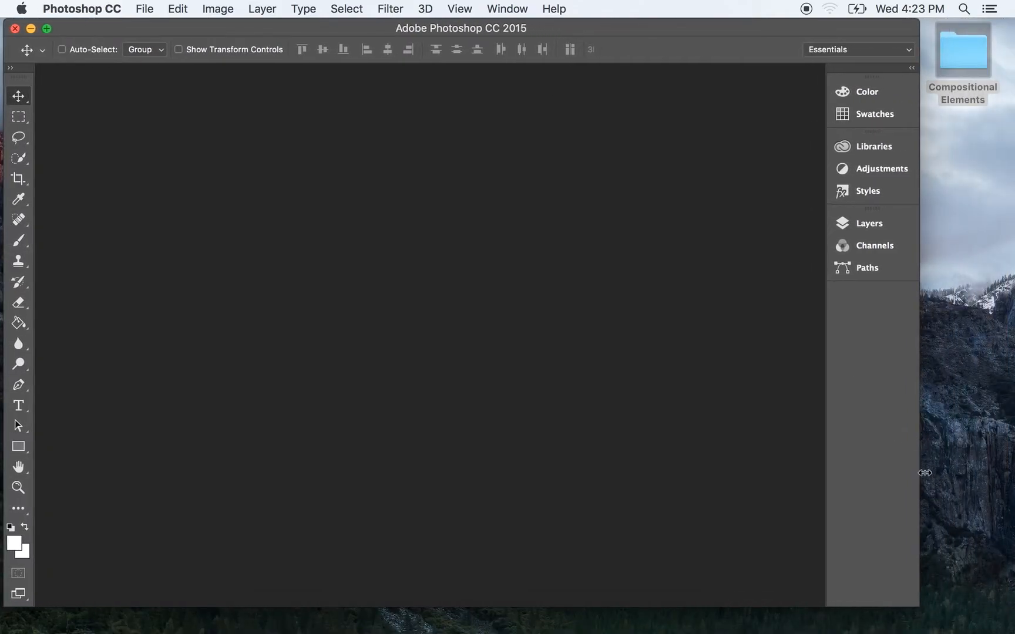
drag(921, 475, 930, 476)
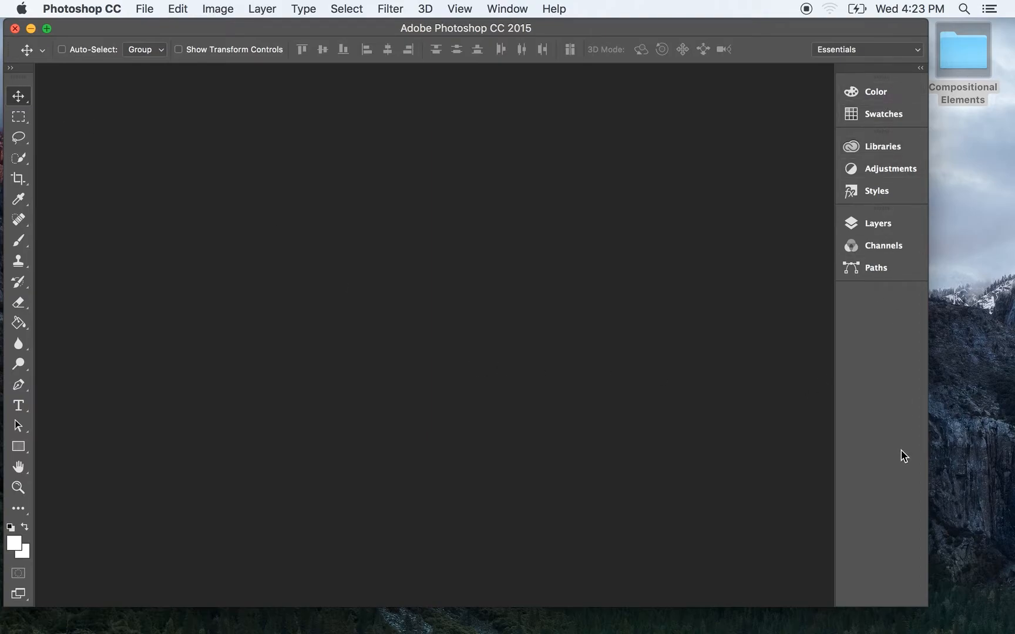
Expand and collapse the Layers and Channels panels to see how they open from the workspace.
click(889, 227)
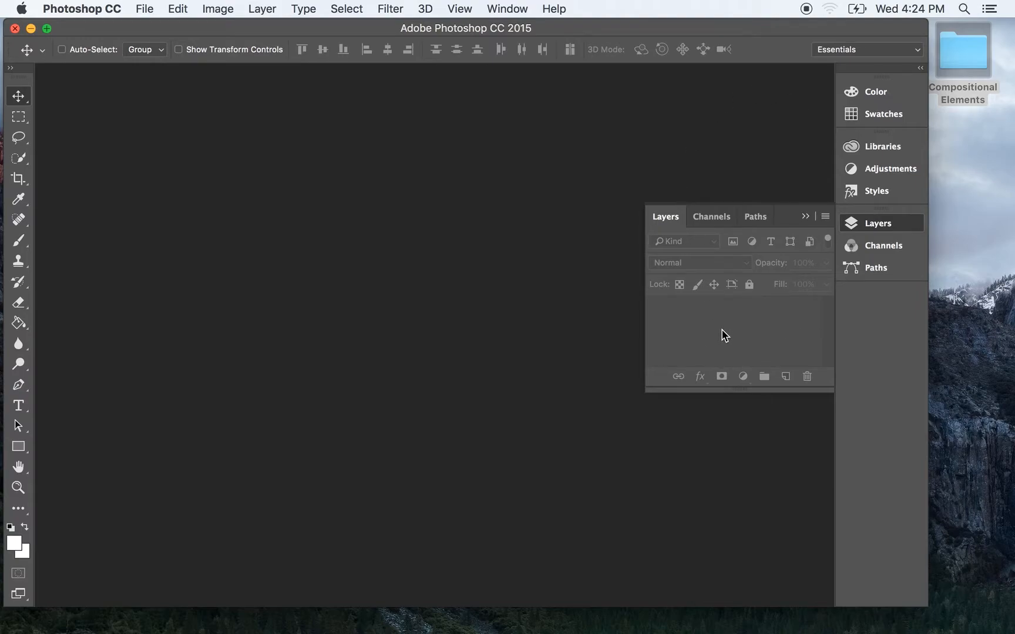
click(807, 218)
click(865, 228)
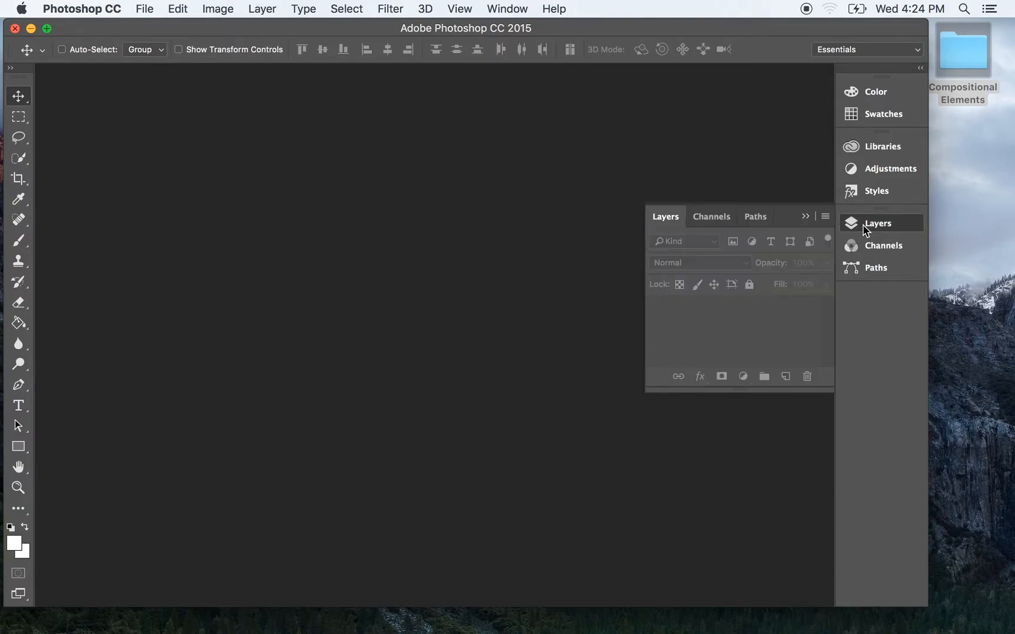
click(807, 218)
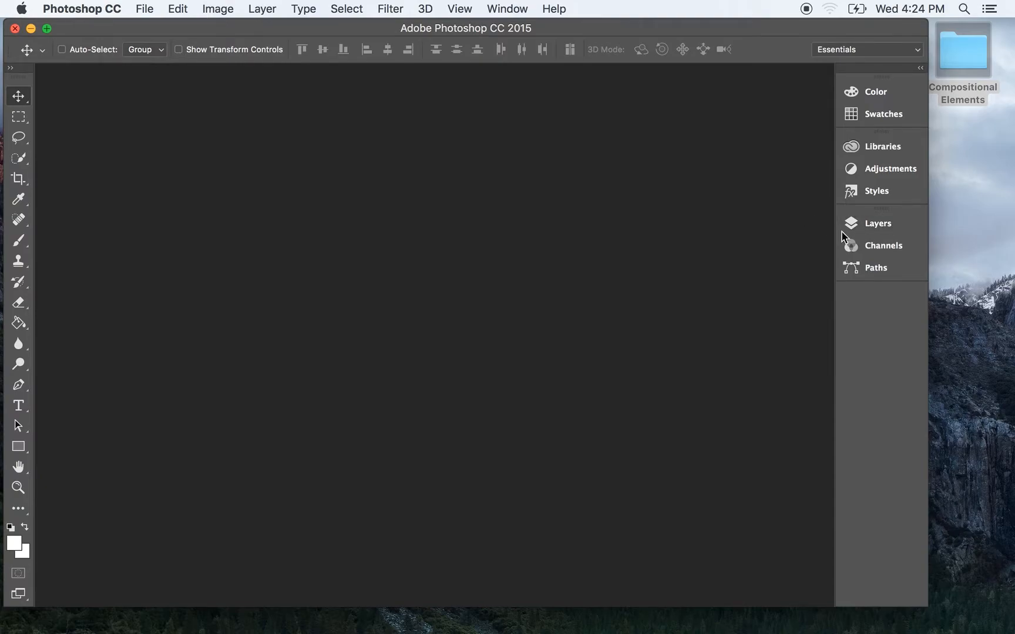
click(888, 247)
click(806, 218)
Create a new 1200 by 250 pixel document at 300 pixels/inch in RGB Color with a white background.
click(146, 9)
click(155, 28)
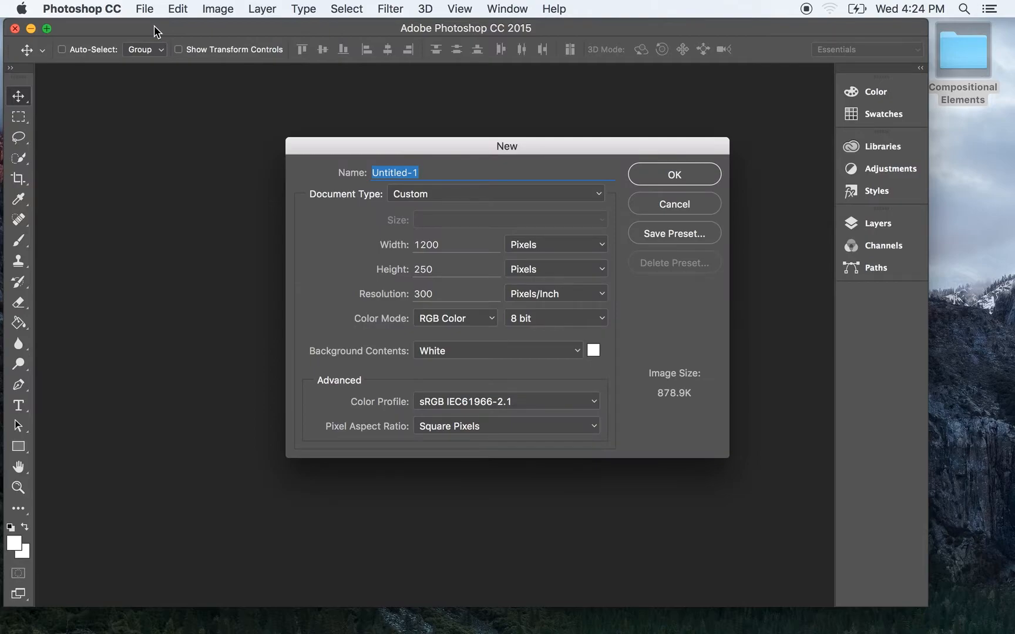
click(600, 244)
click(594, 263)
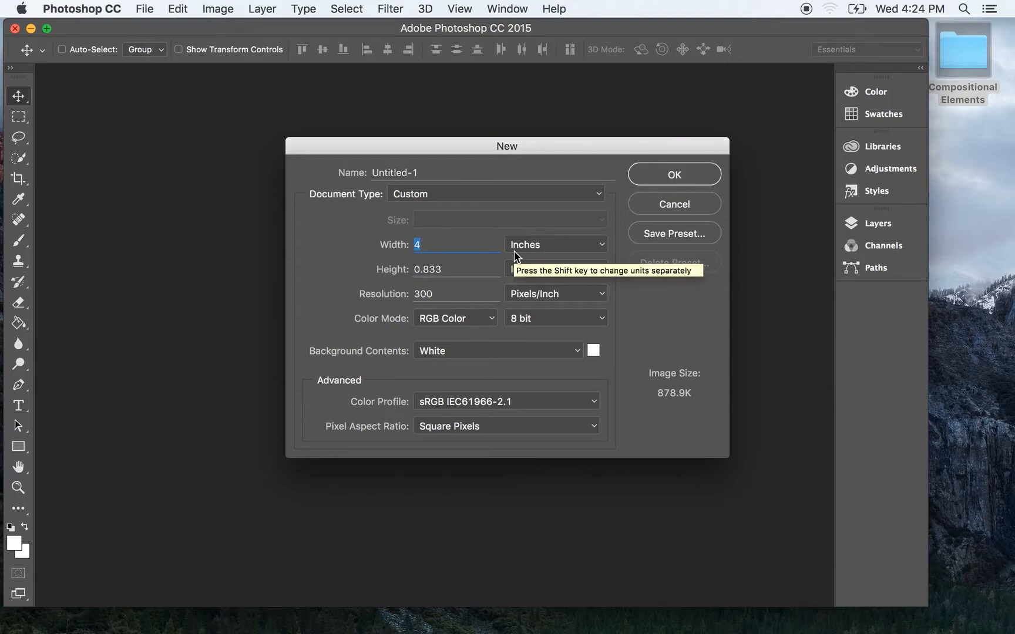
click(602, 245)
click(580, 235)
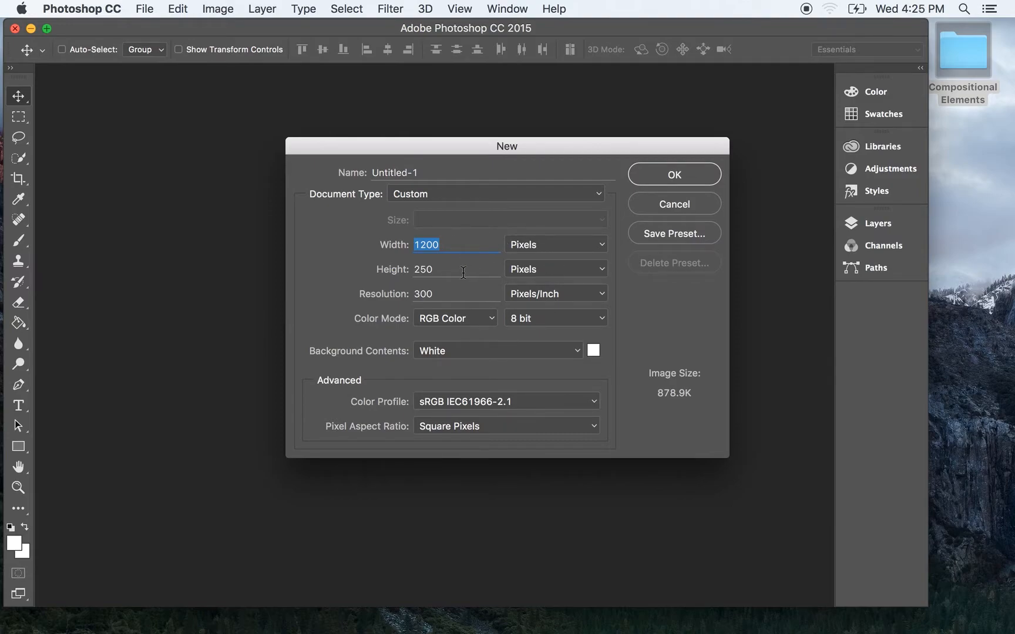
click(674, 175)
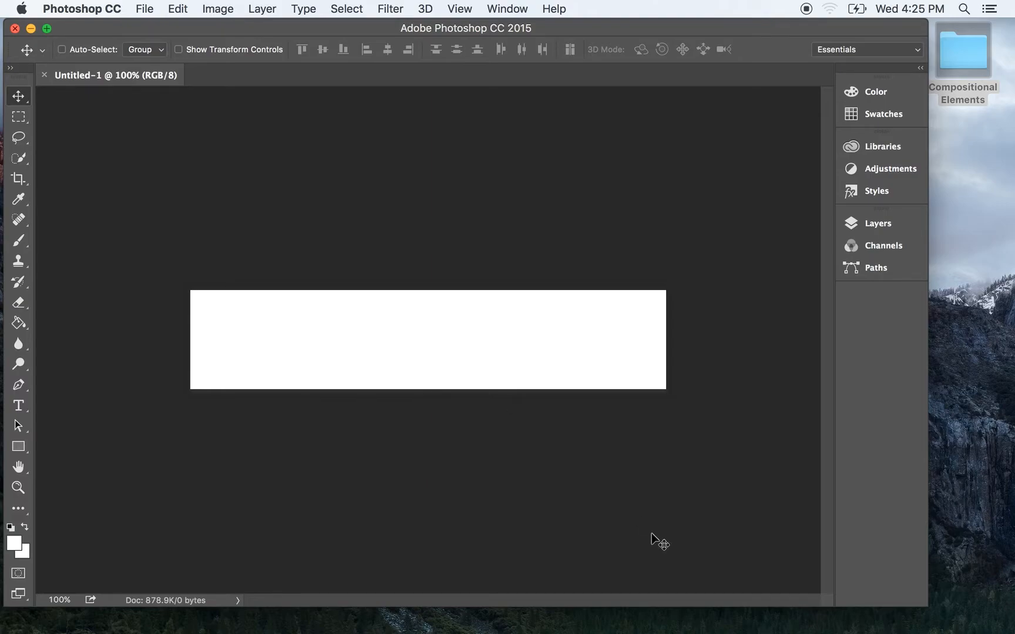
Shrink the Photoshop window and open the RULE OF THIRDS folder inside Compositional Elements beside it in Finder.
drag(926, 602, 777, 597)
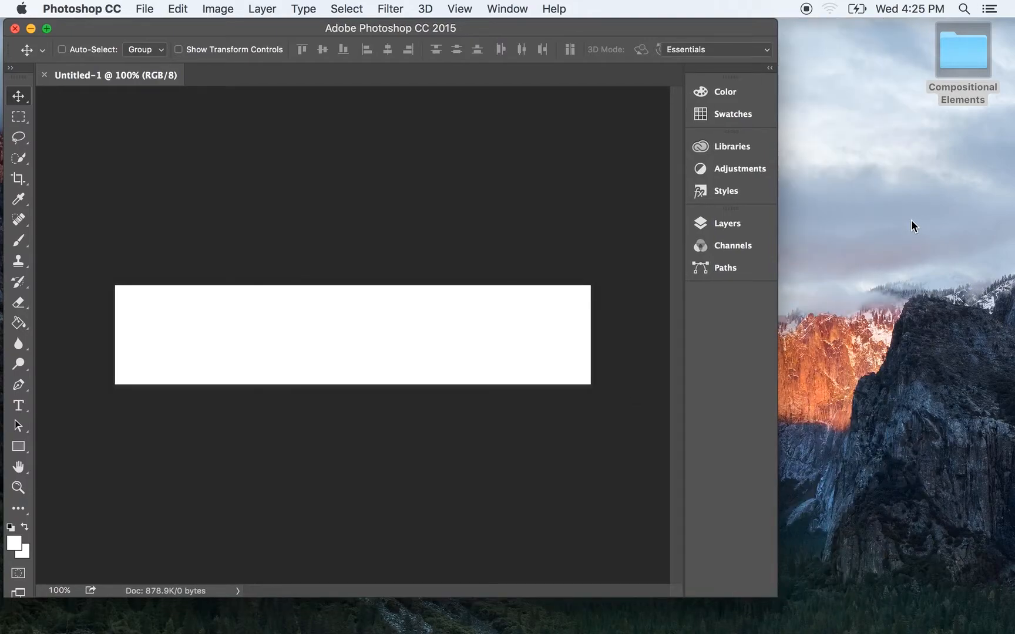
double_click(957, 52)
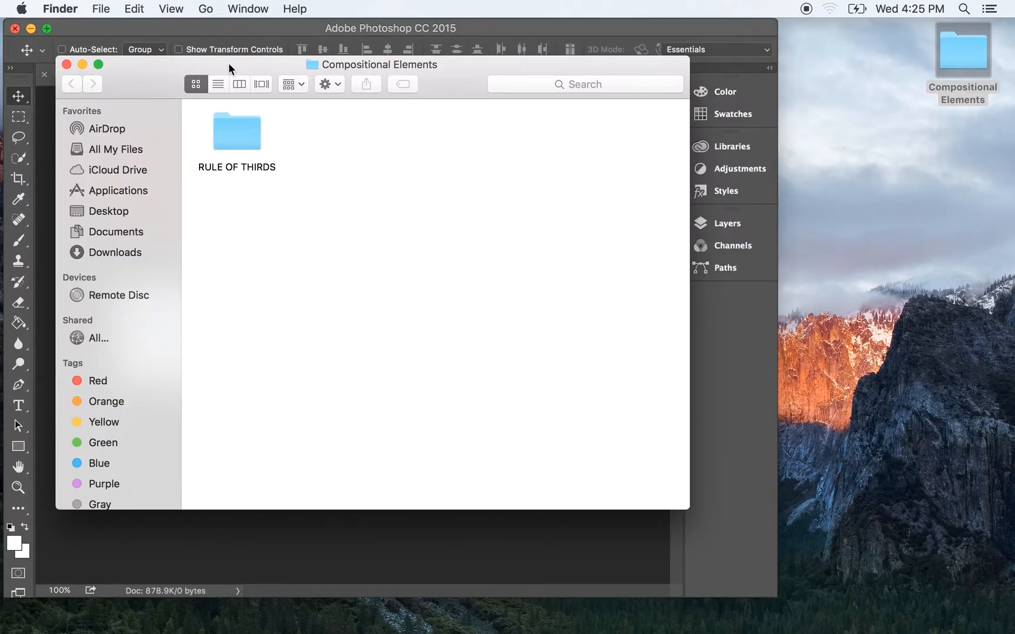
drag(227, 63, 848, 29)
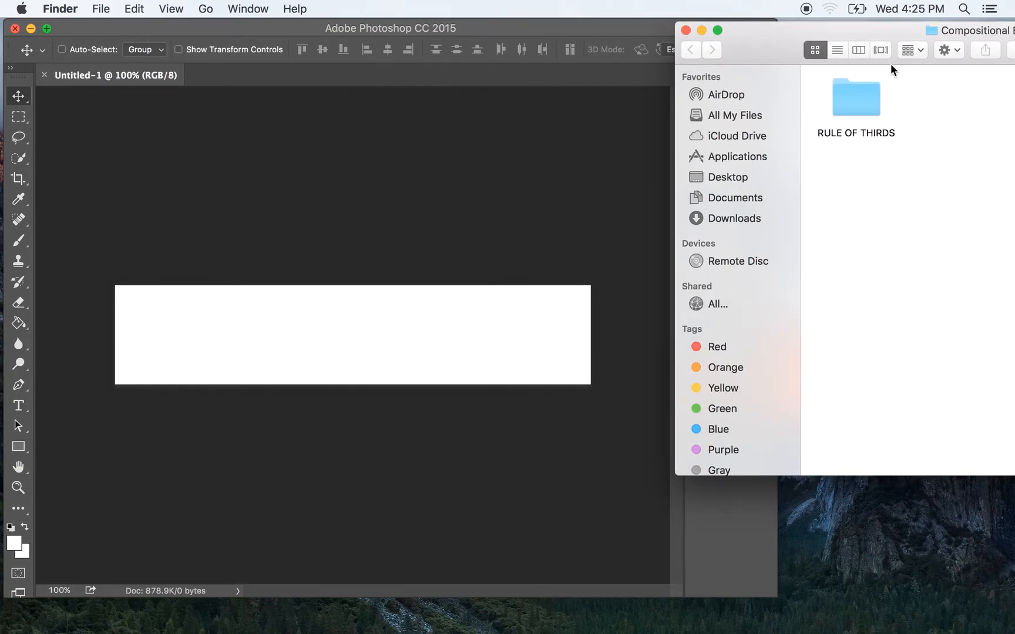
double_click(850, 105)
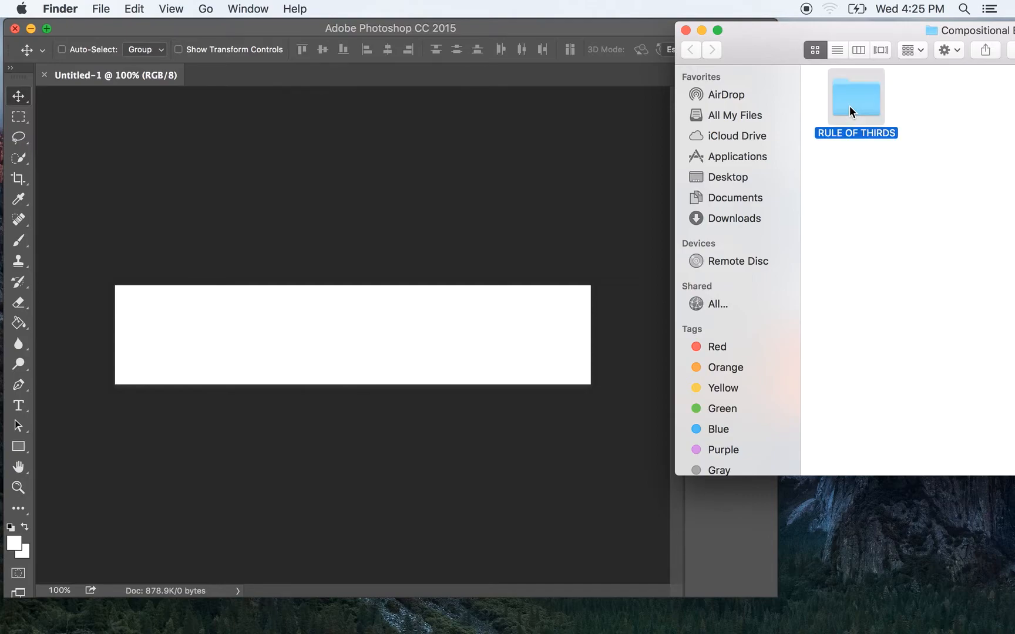
drag(846, 29, 779, 12)
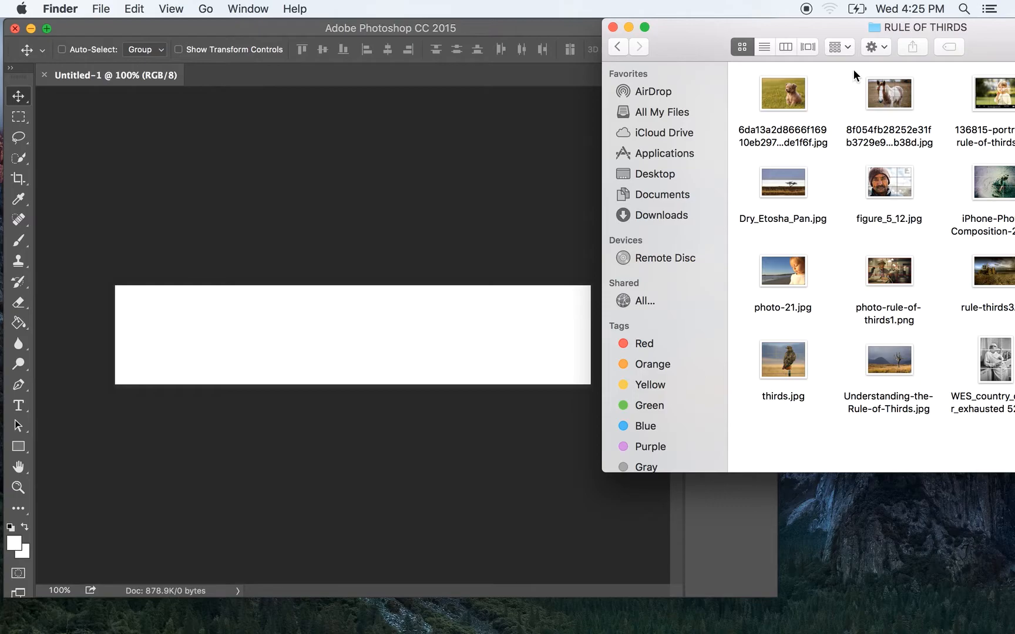
Place the puppy photo from the RULE OF THIRDS folder into the blank banner document.
drag(779, 90, 409, 280)
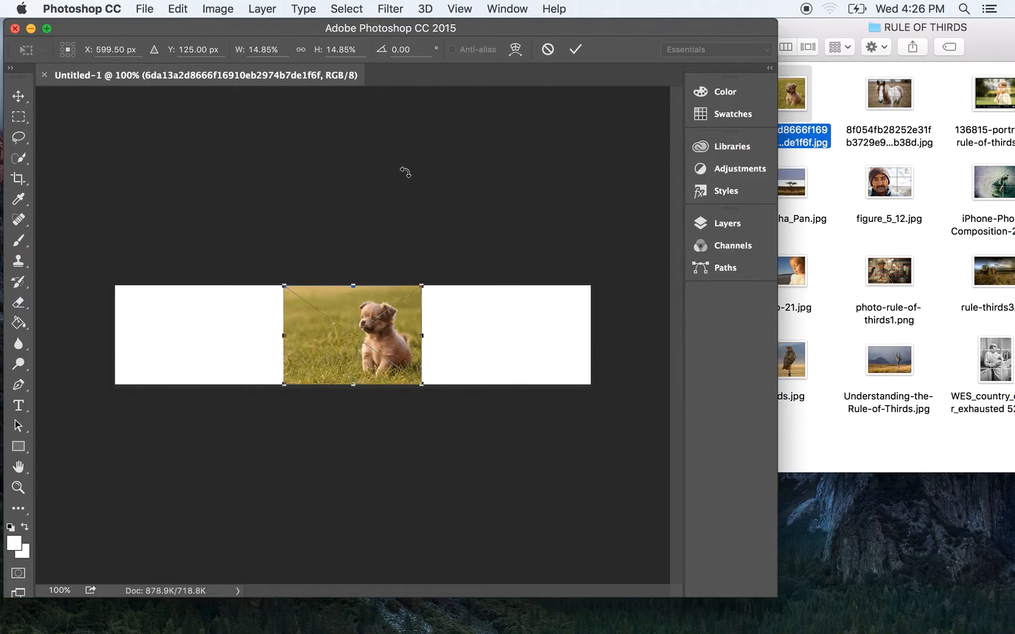
click(19, 98)
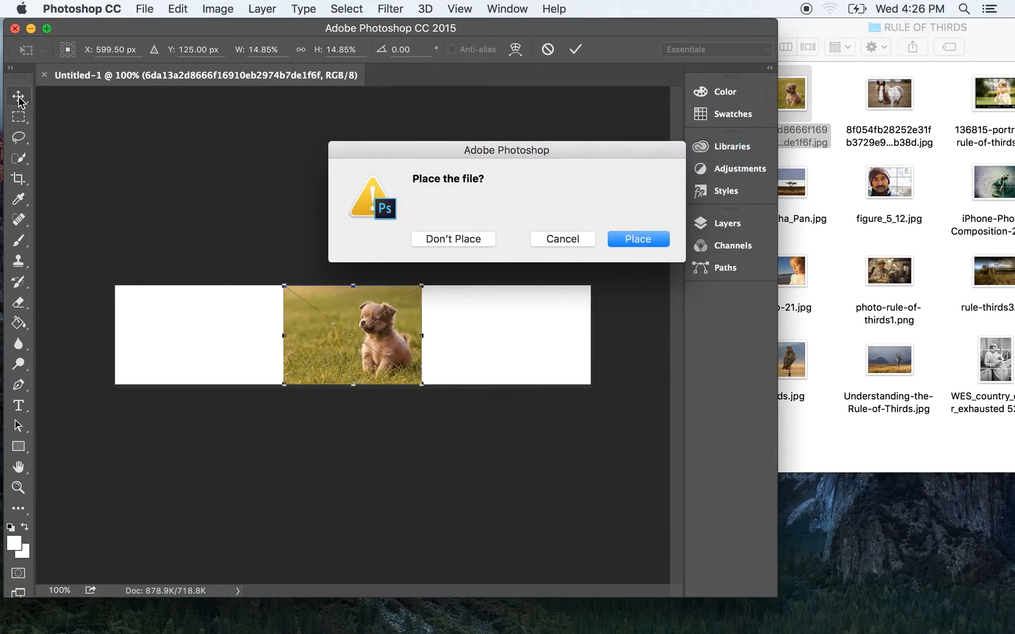
click(634, 238)
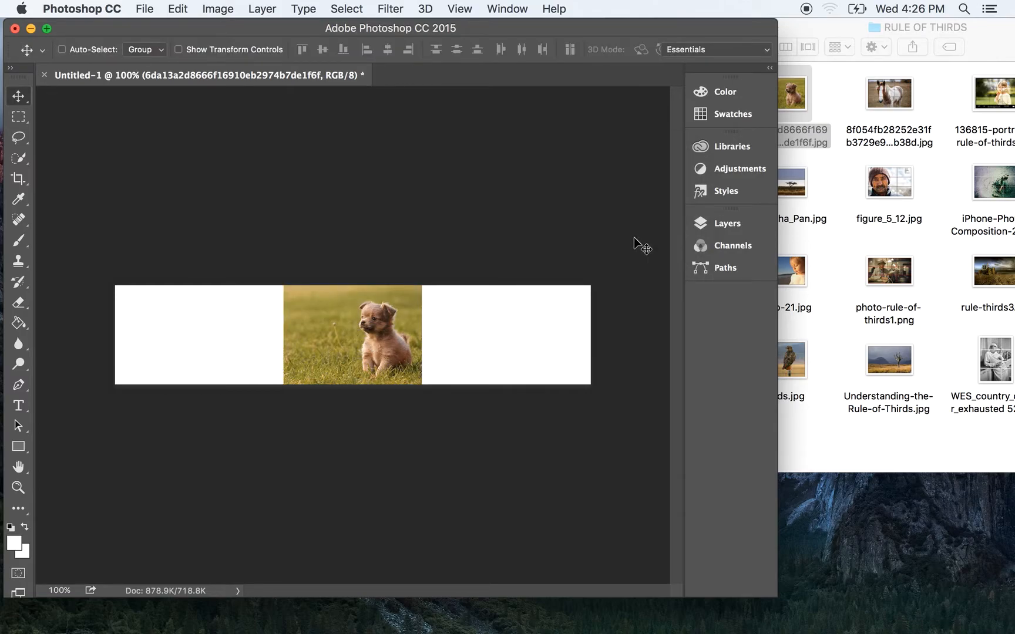
Delete the placed puppy layer from the banner, leaving only the Background layer.
click(732, 229)
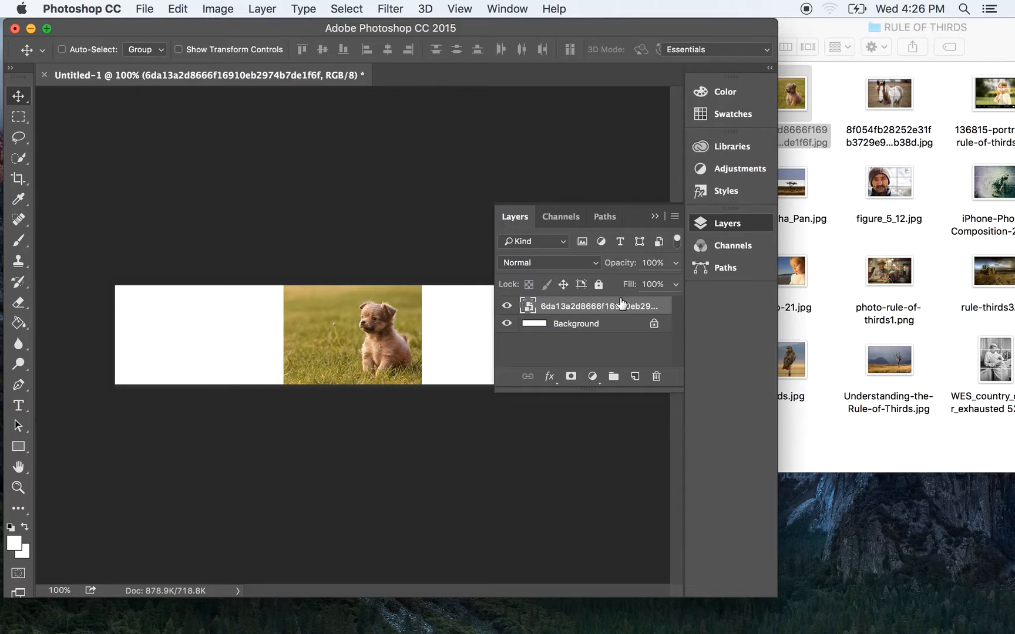
drag(616, 29, 552, 23)
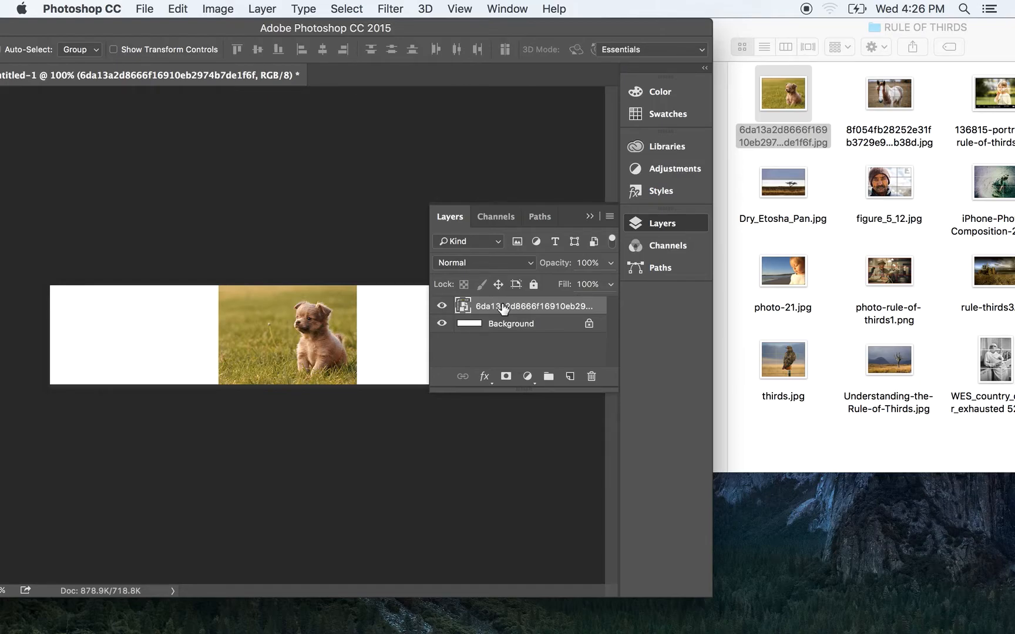
drag(502, 308, 592, 378)
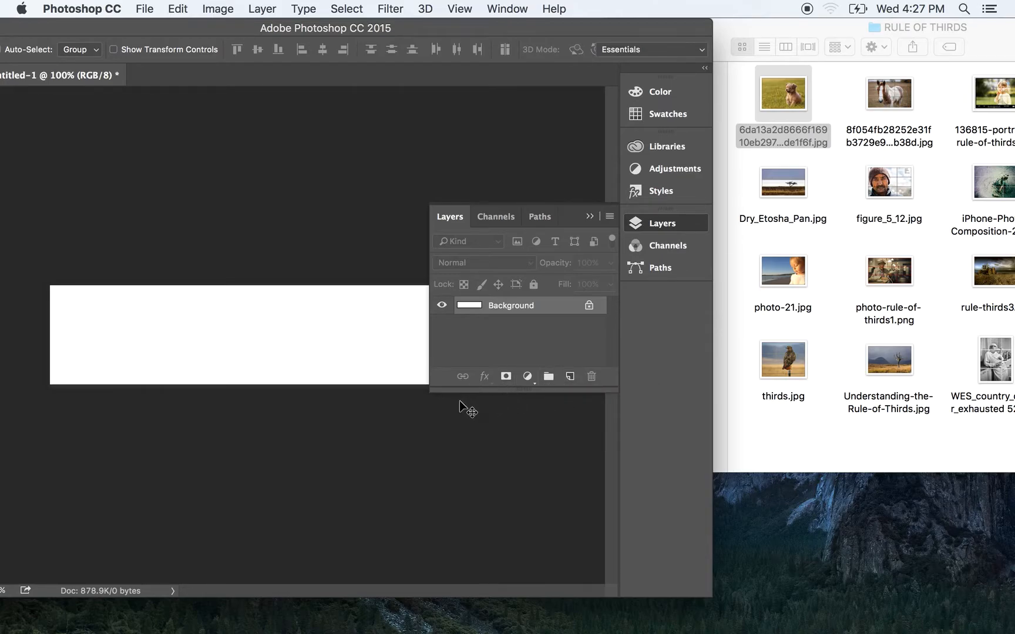
click(590, 219)
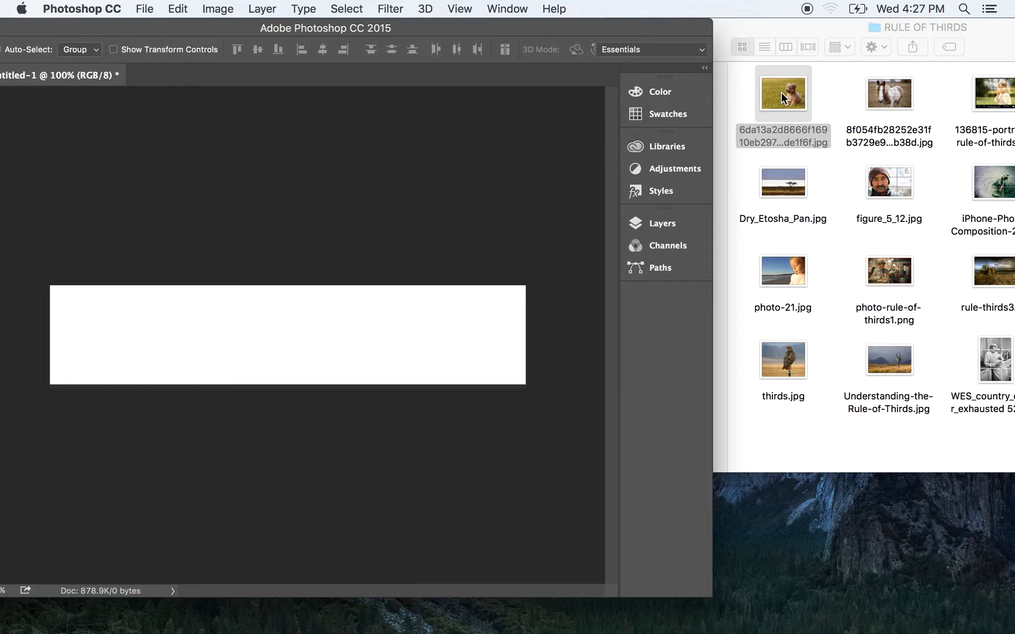
Open the puppy photo, Dry_Etosha_Pan.jpg and photo-21.jpg from the RULE OF THIRDS folder as separate Photoshop documents.
key(space)
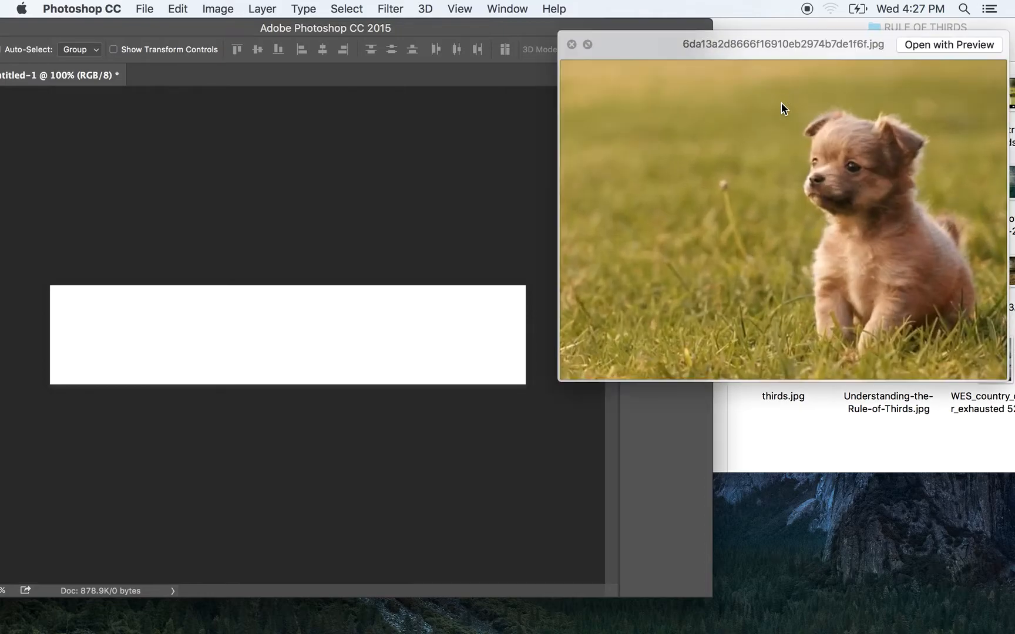
click(572, 45)
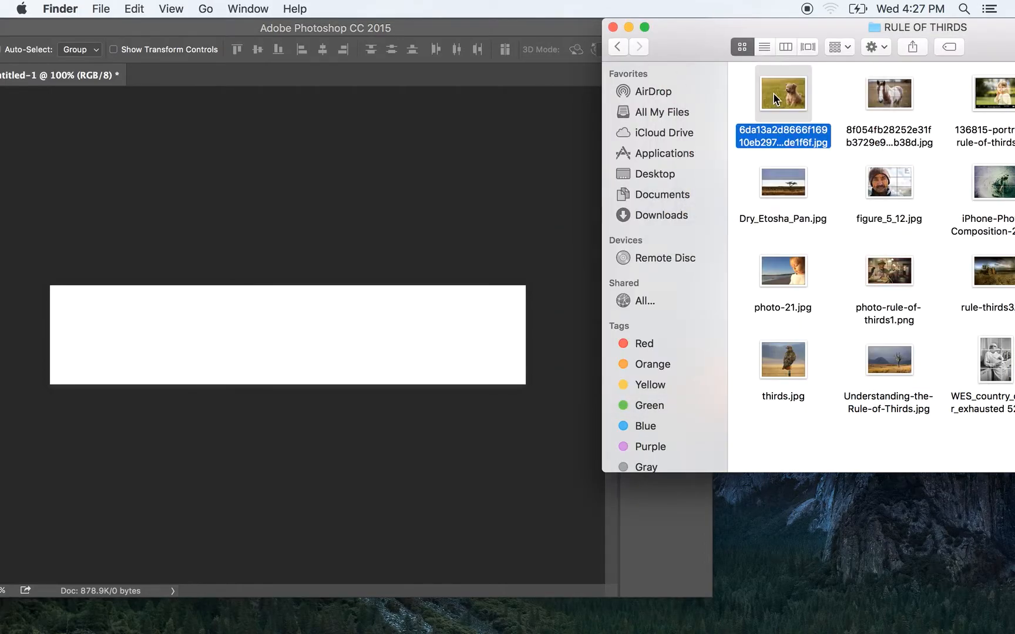
drag(771, 98, 822, 615)
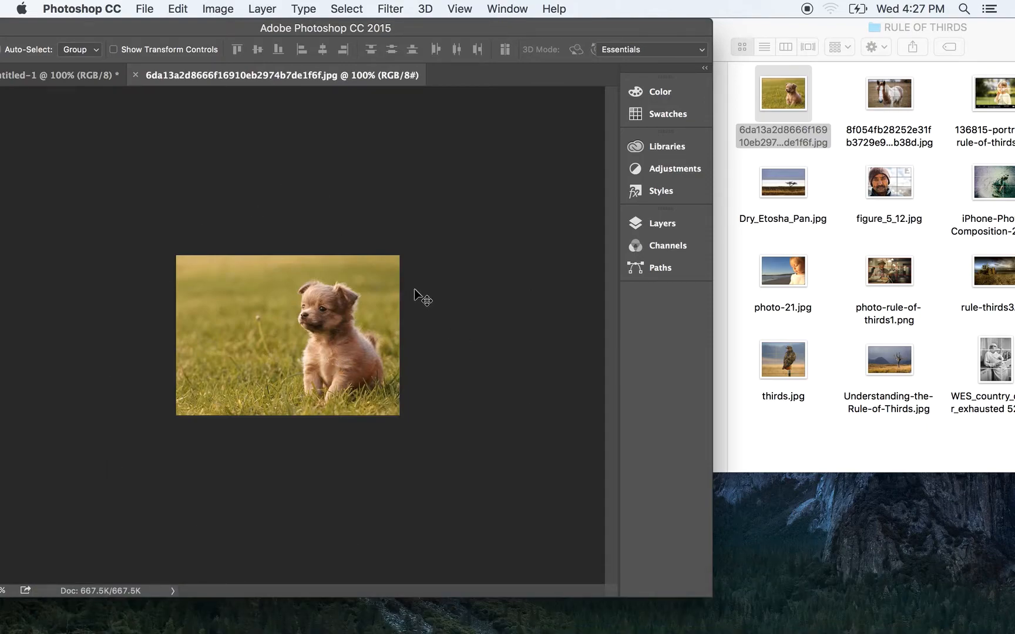
drag(792, 186, 826, 610)
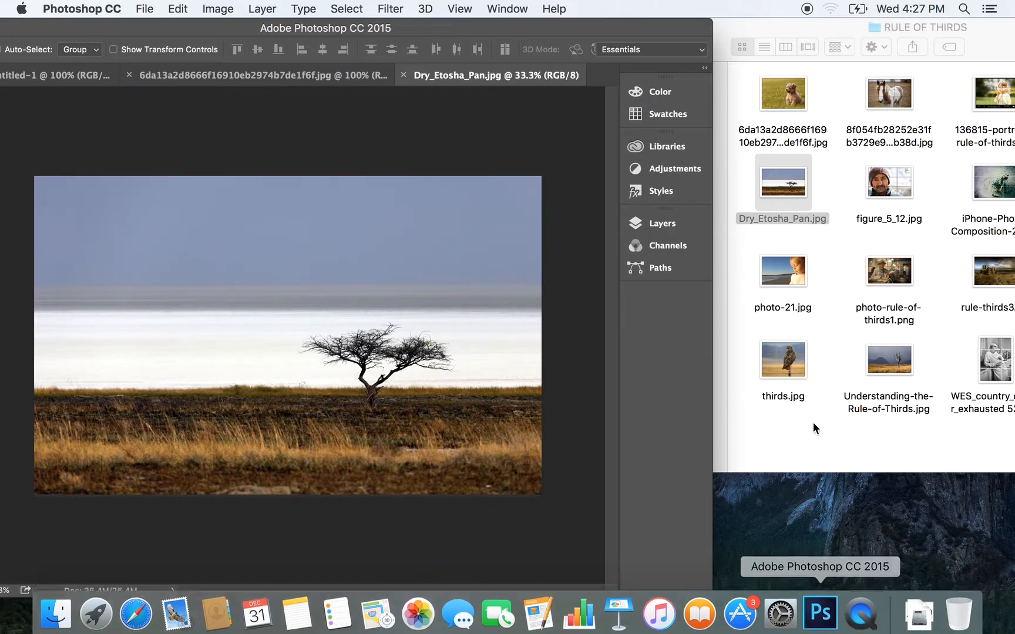
drag(783, 278, 820, 612)
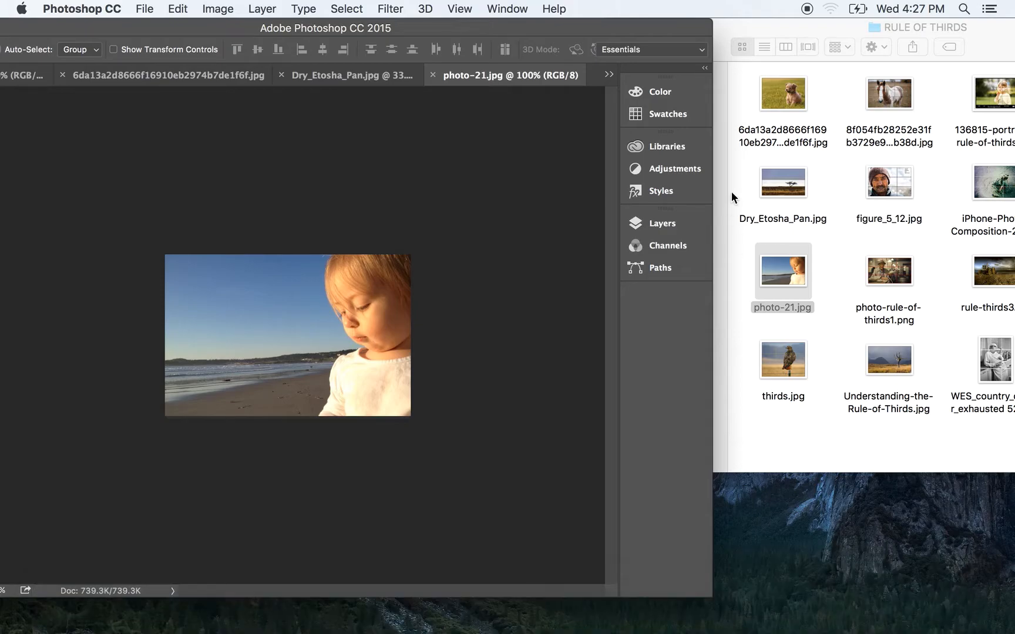
Close the RULE OF THIRDS folder window and enlarge the Photoshop window to the screen's edge.
click(781, 25)
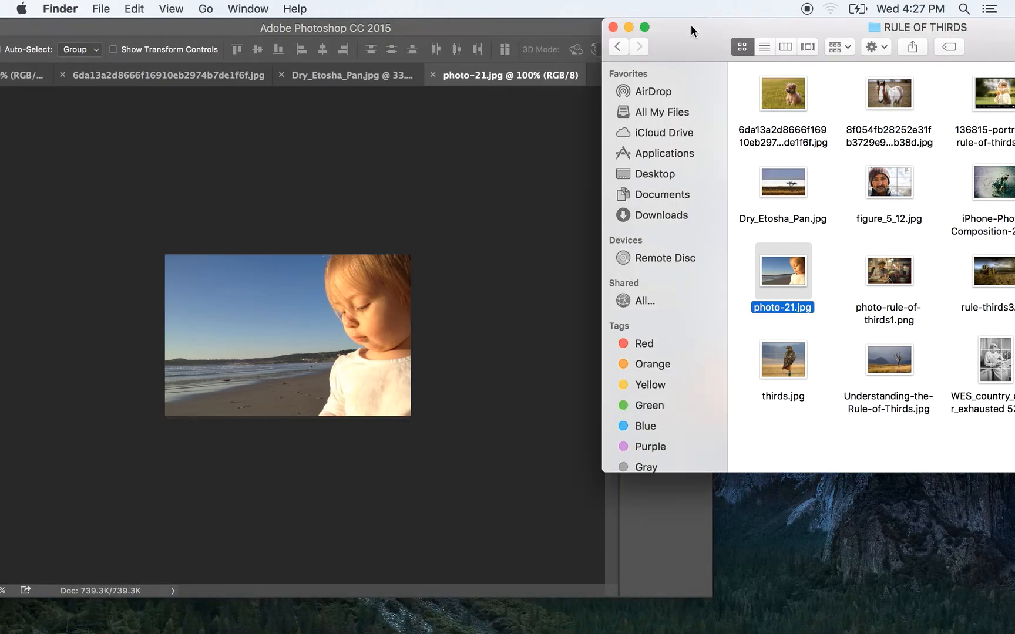
click(613, 27)
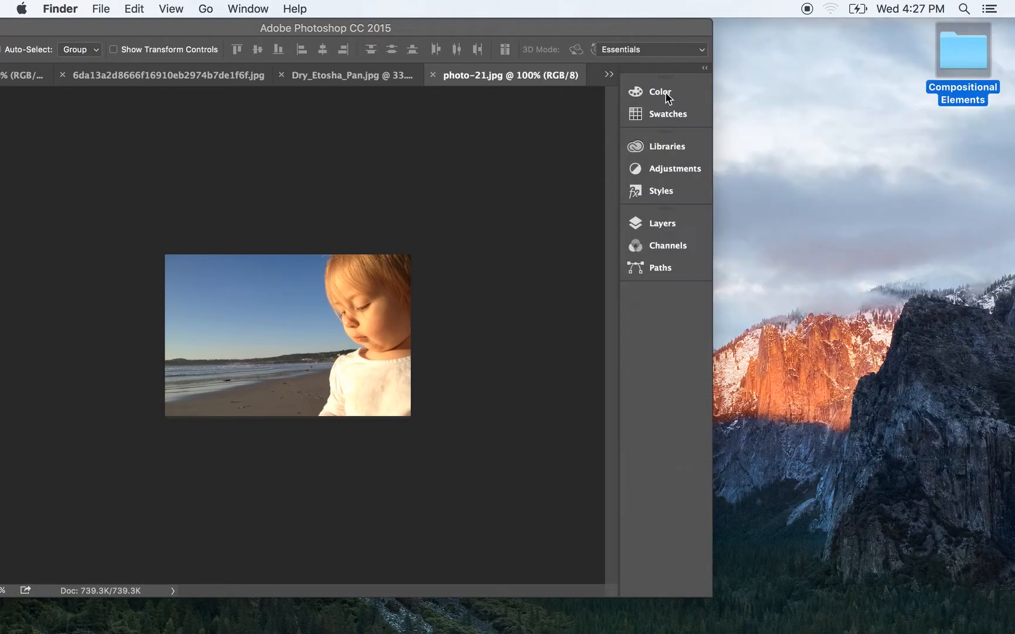
click(713, 469)
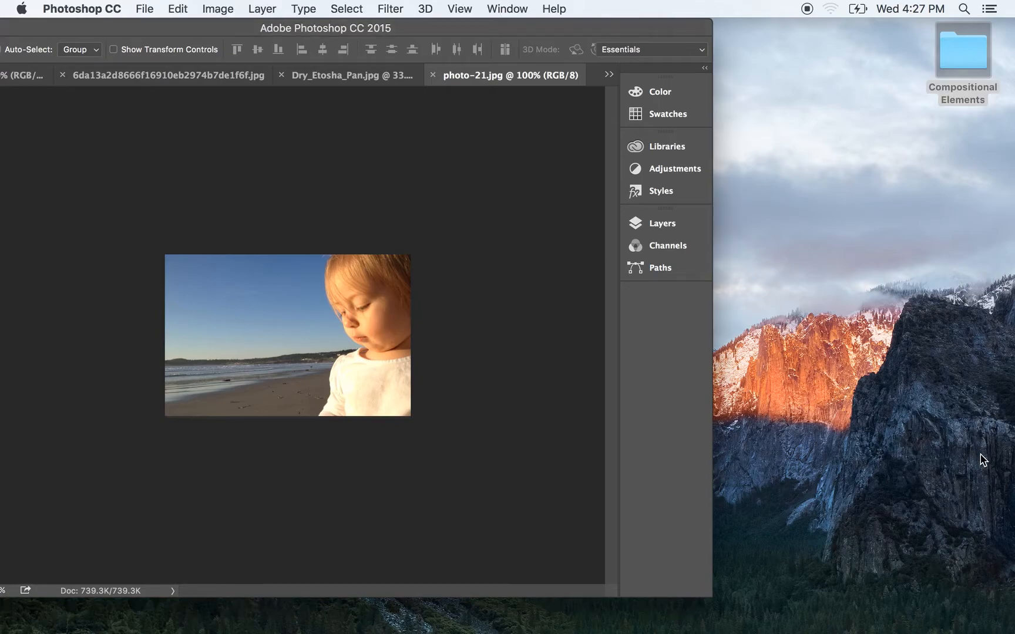
drag(712, 599, 1014, 618)
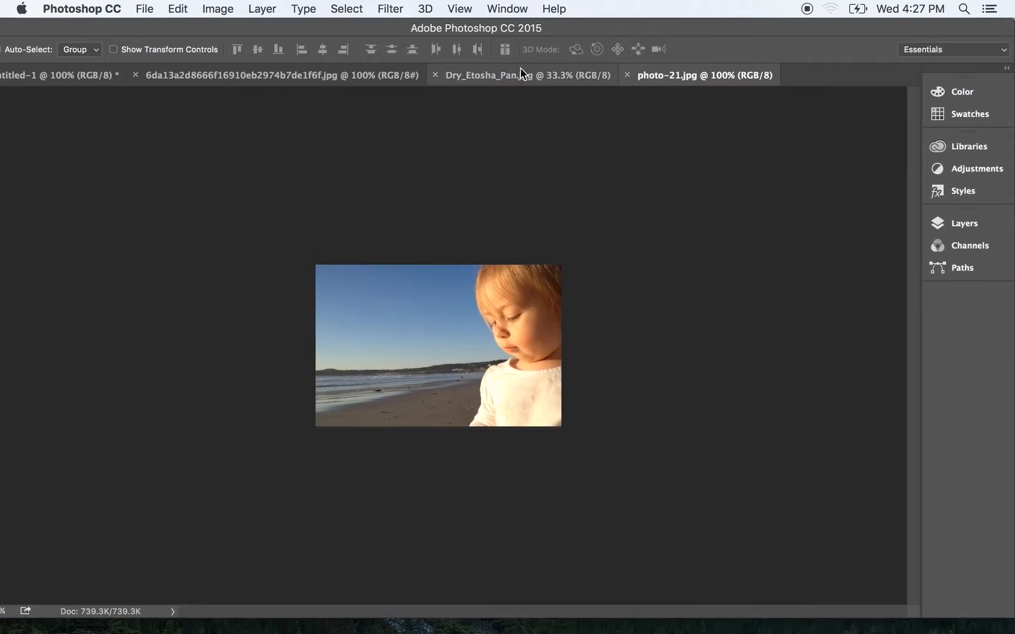
Bring the puppy photo document to the front.
click(564, 76)
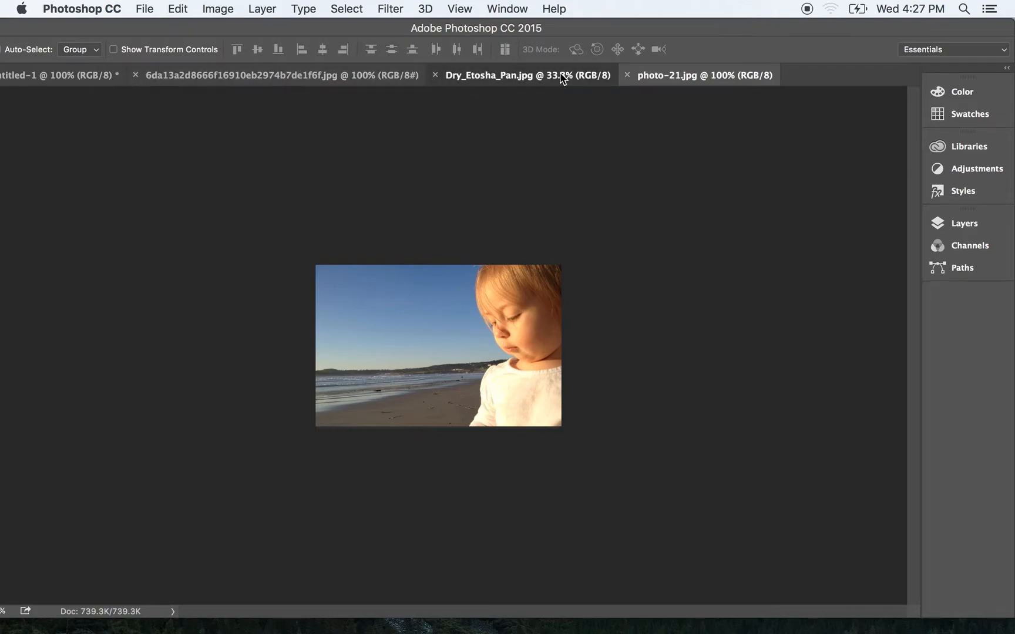
click(362, 82)
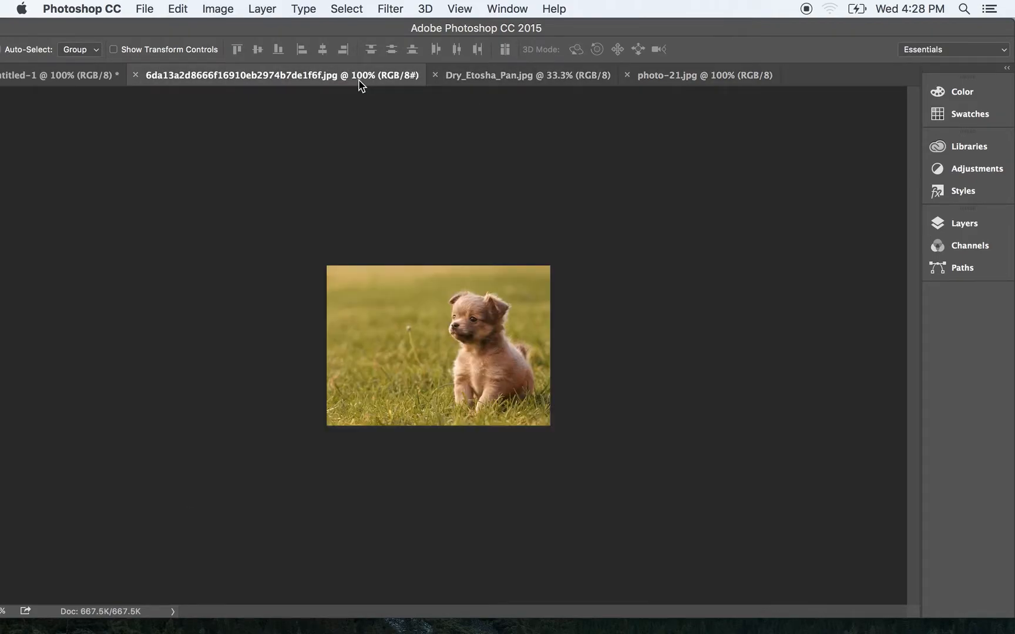
View the banner, the puppy photo, Dry_Etosha_Pan.jpg and photo-21.jpg in turn.
click(87, 82)
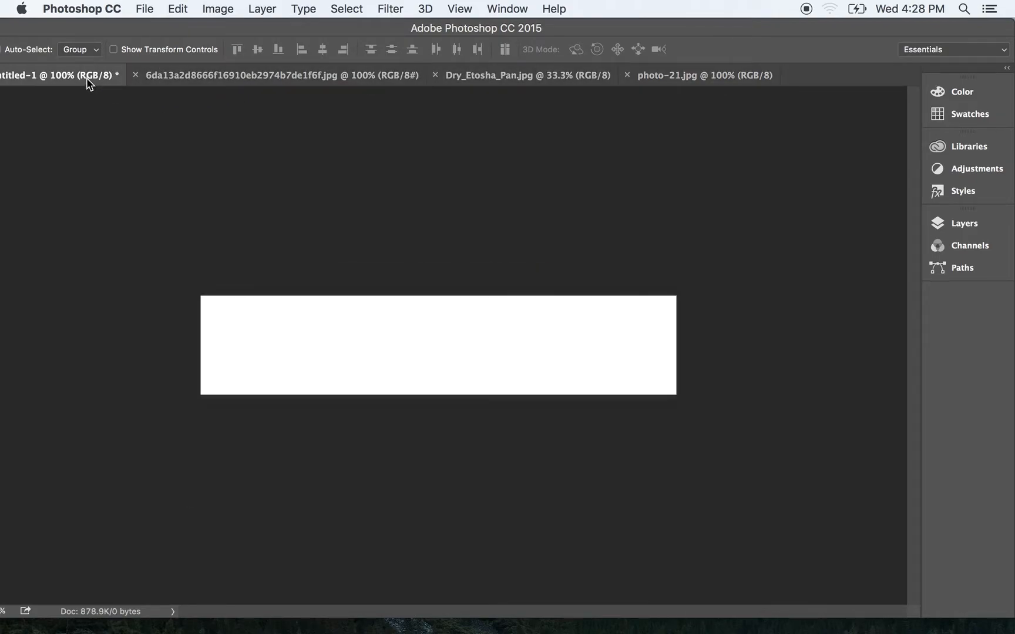
click(226, 81)
click(534, 80)
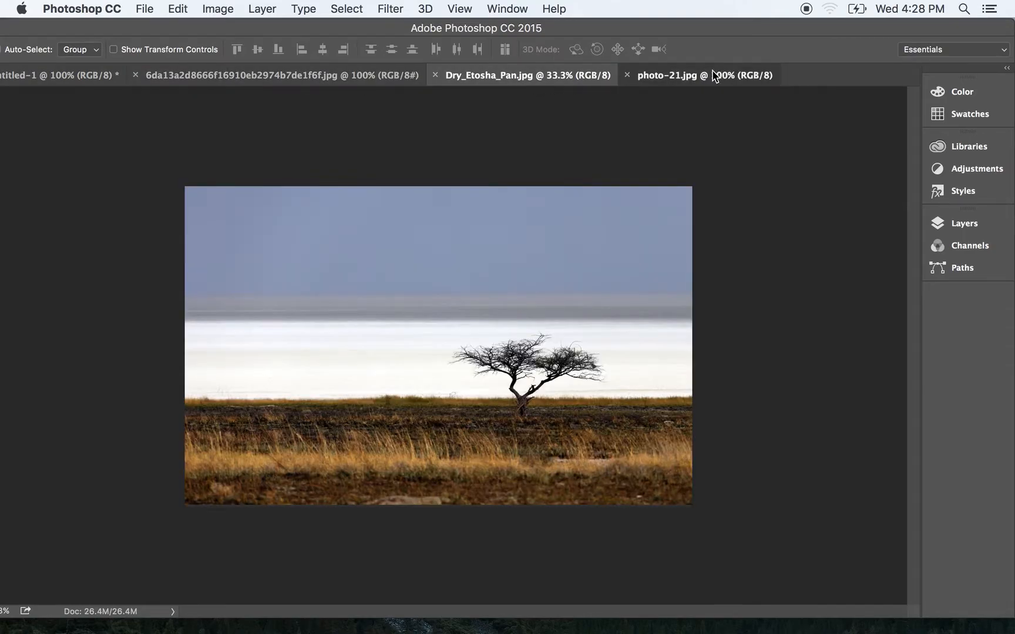
click(714, 76)
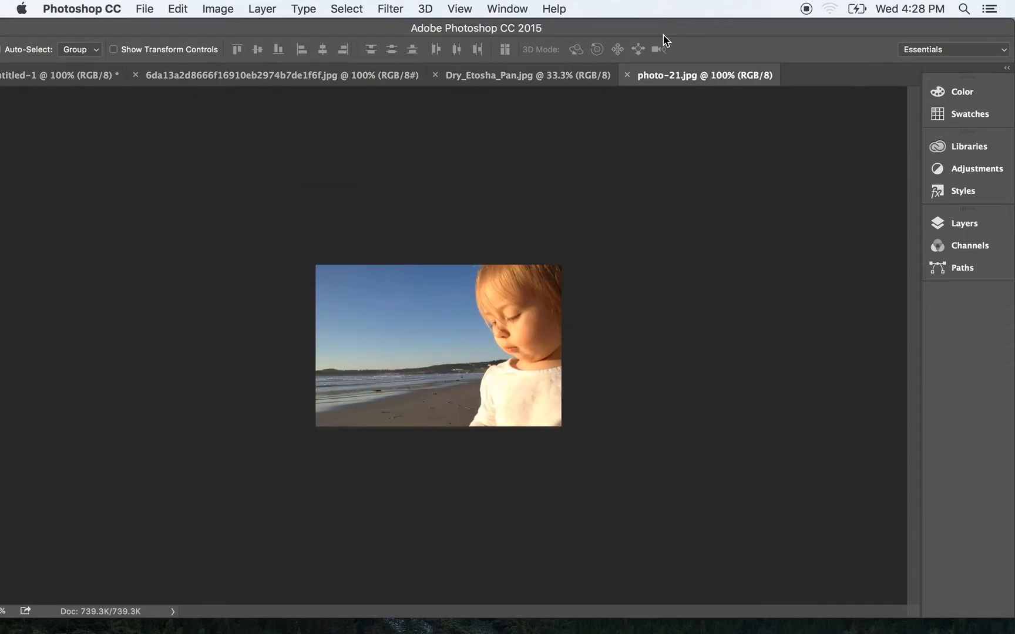
Shorten the application window, float the Untitled-1 banner in its own window below it, and widen that window to show the whole canvas.
drag(1010, 613, 999, 399)
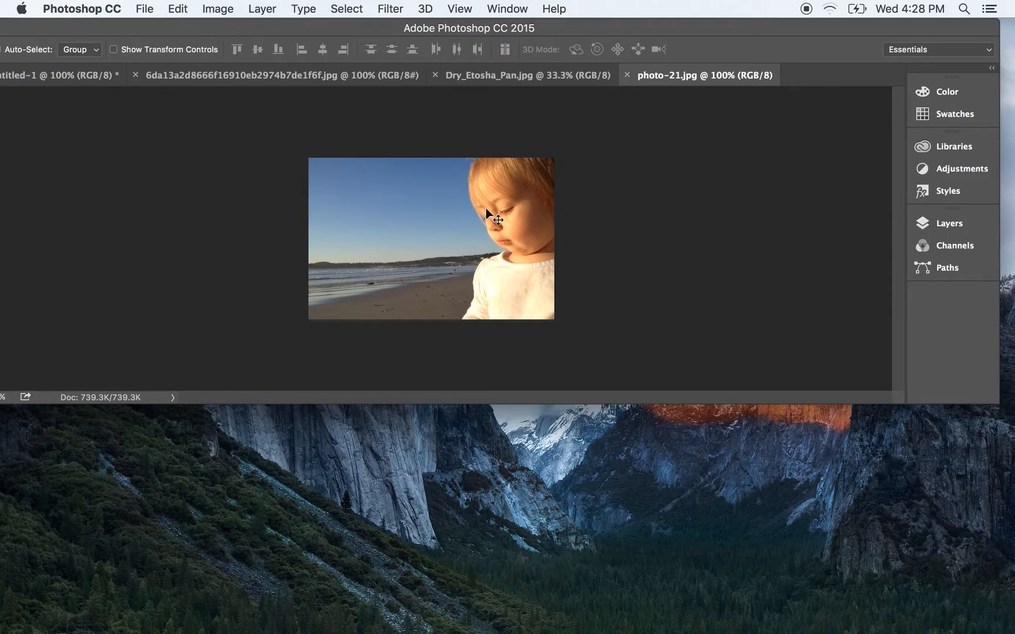
click(57, 78)
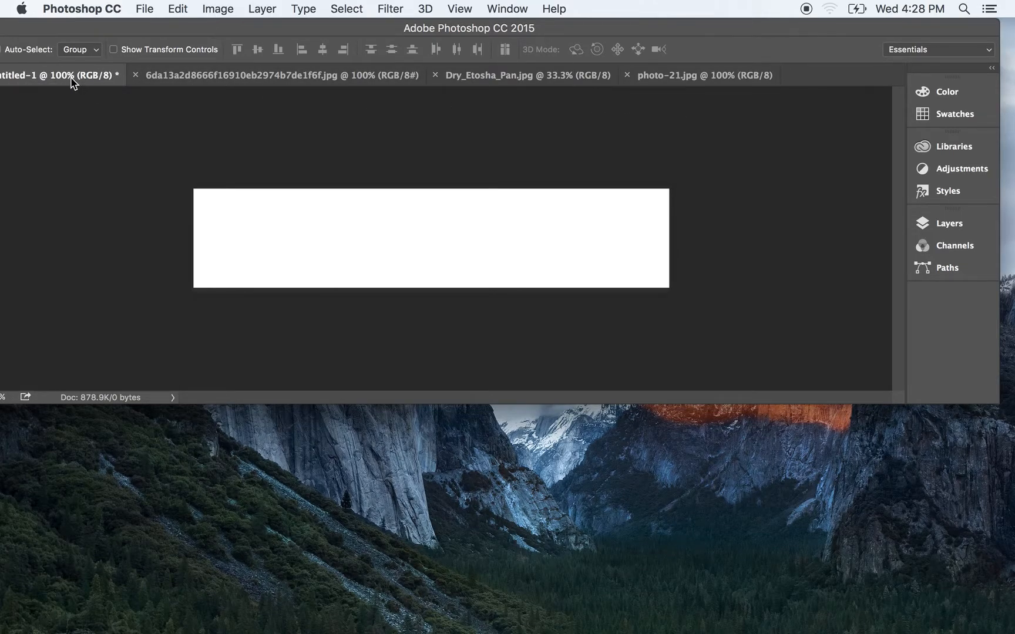
drag(71, 81, 118, 435)
drag(367, 440, 546, 440)
drag(682, 556, 791, 612)
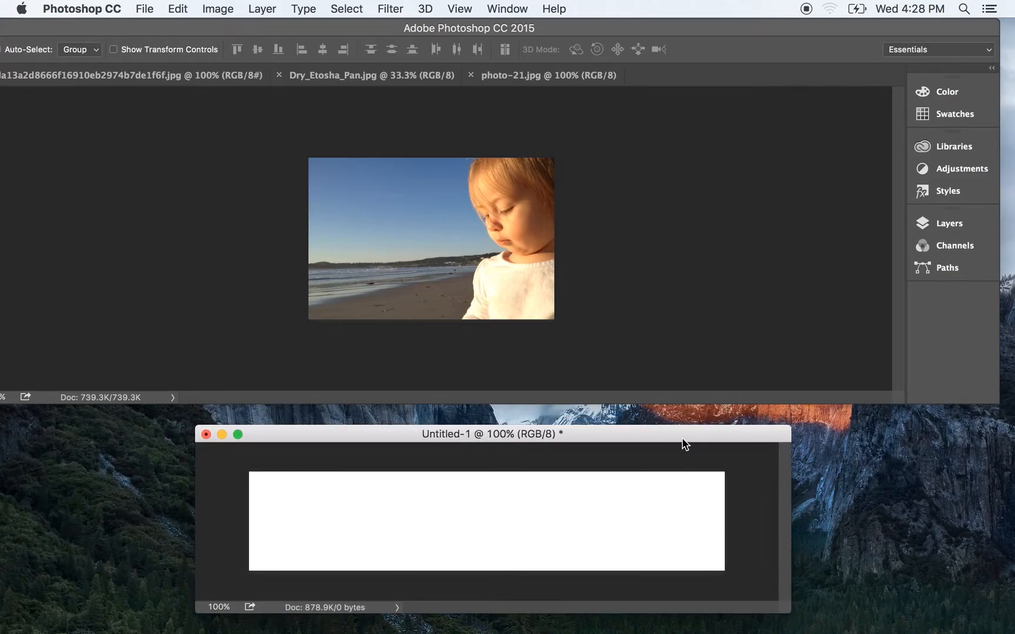
drag(680, 439, 519, 426)
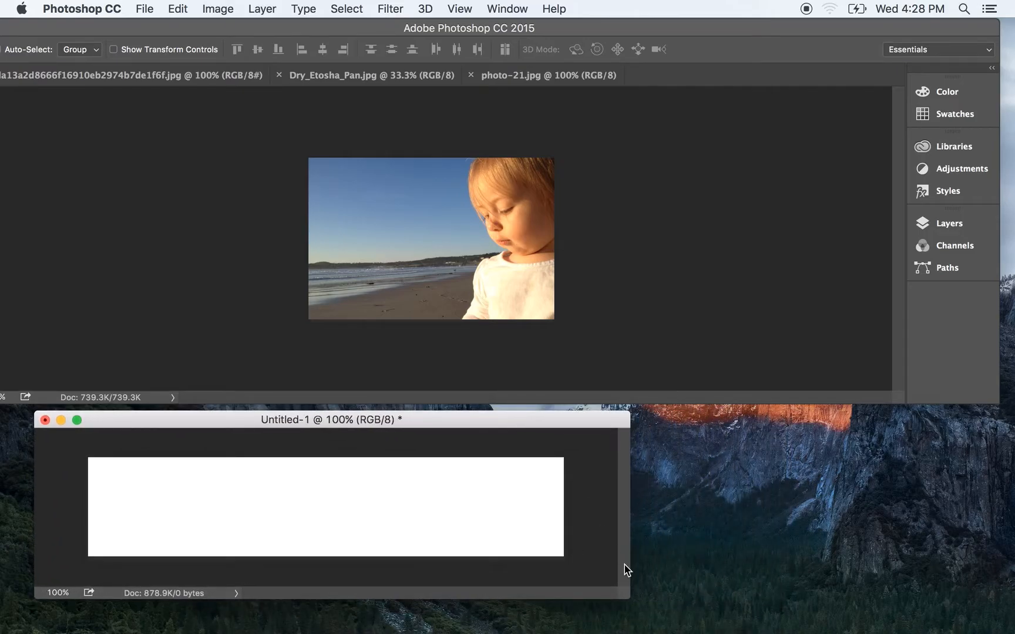
drag(626, 594, 738, 621)
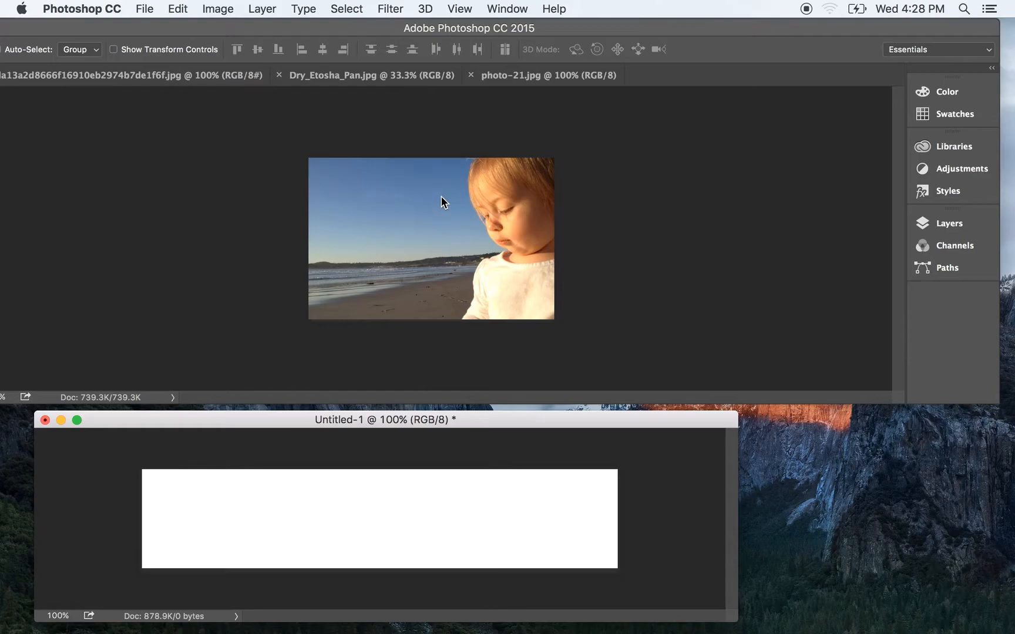
Copy the photo-21.jpg image onto the banner with the Move tool and place it at the banner's right end, filling the full height.
drag(164, 25, 229, 26)
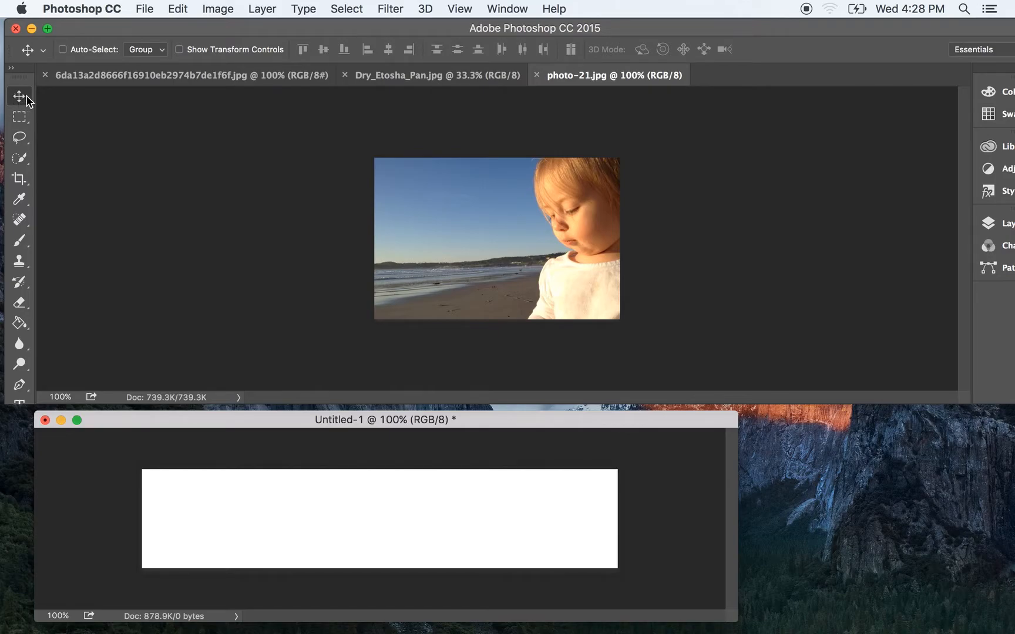
click(510, 223)
drag(508, 220, 561, 571)
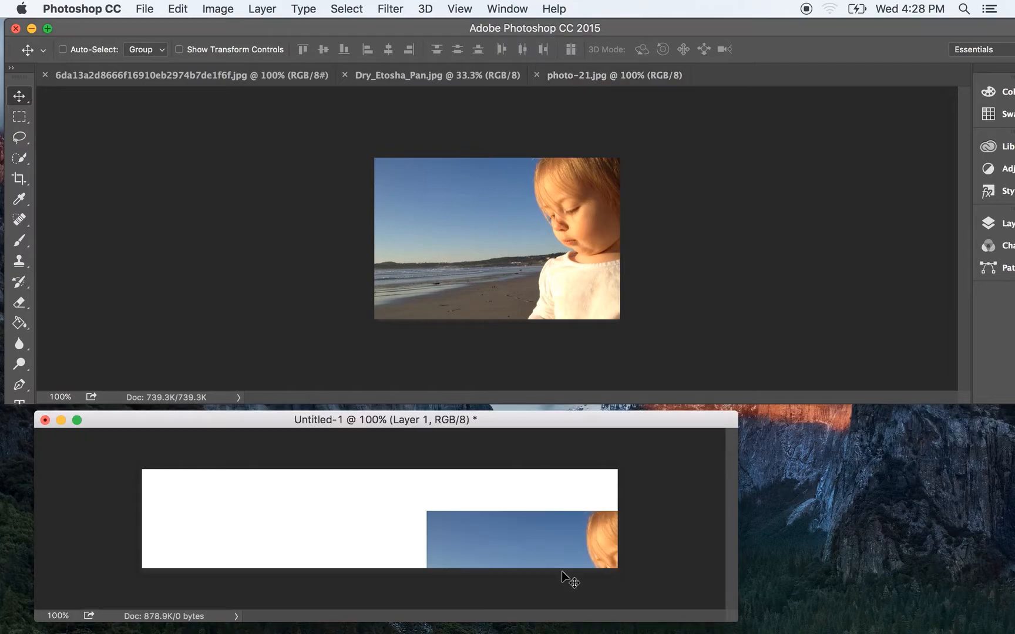
drag(528, 534, 482, 489)
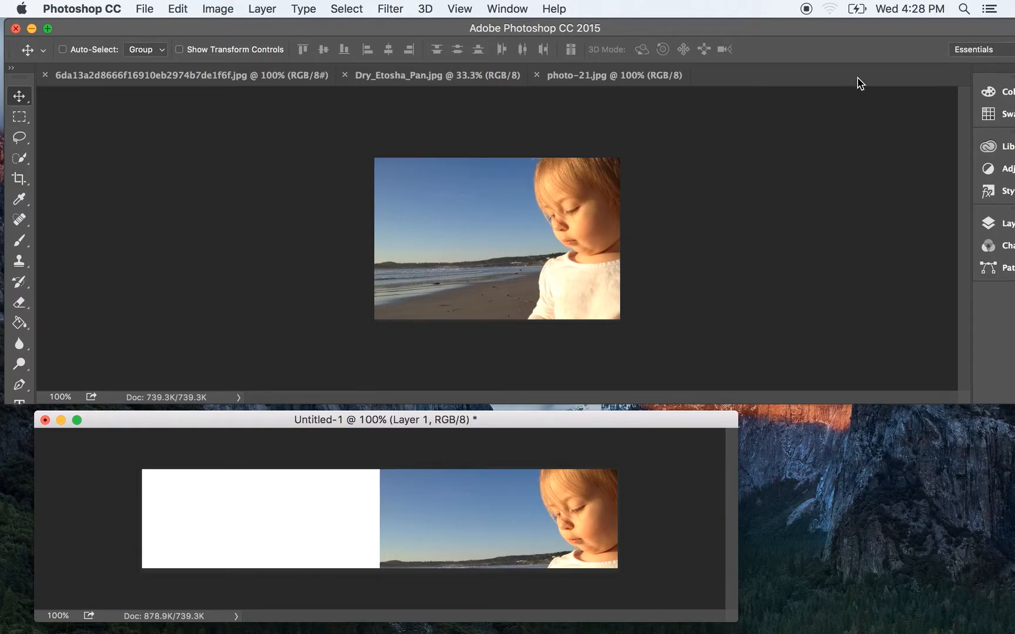
Show the Layers panel and compare the banner's layer stack with that of photo-21.jpg.
drag(853, 30, 816, 27)
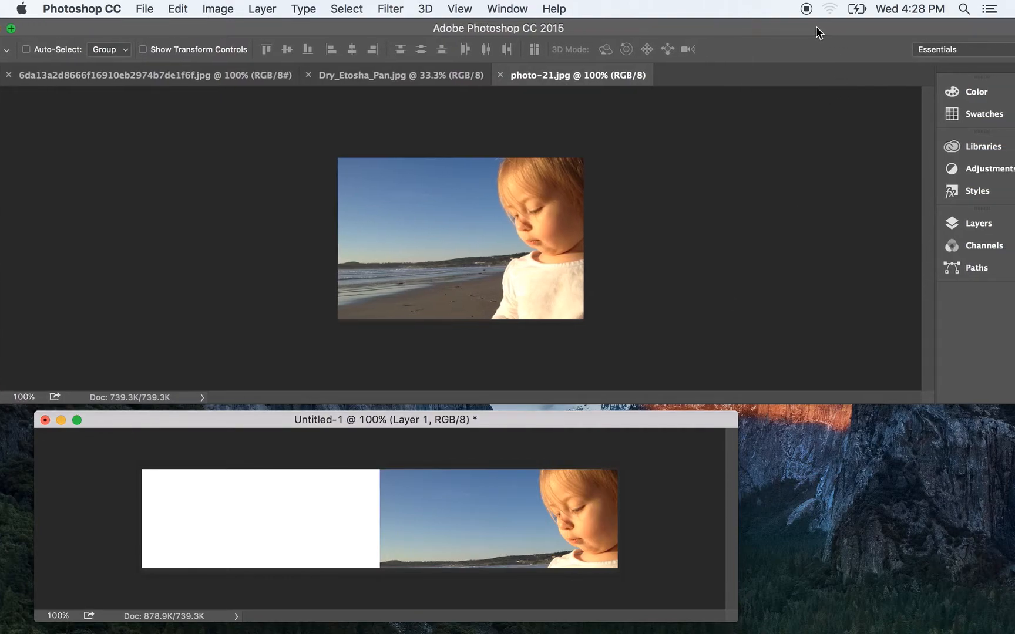
click(972, 228)
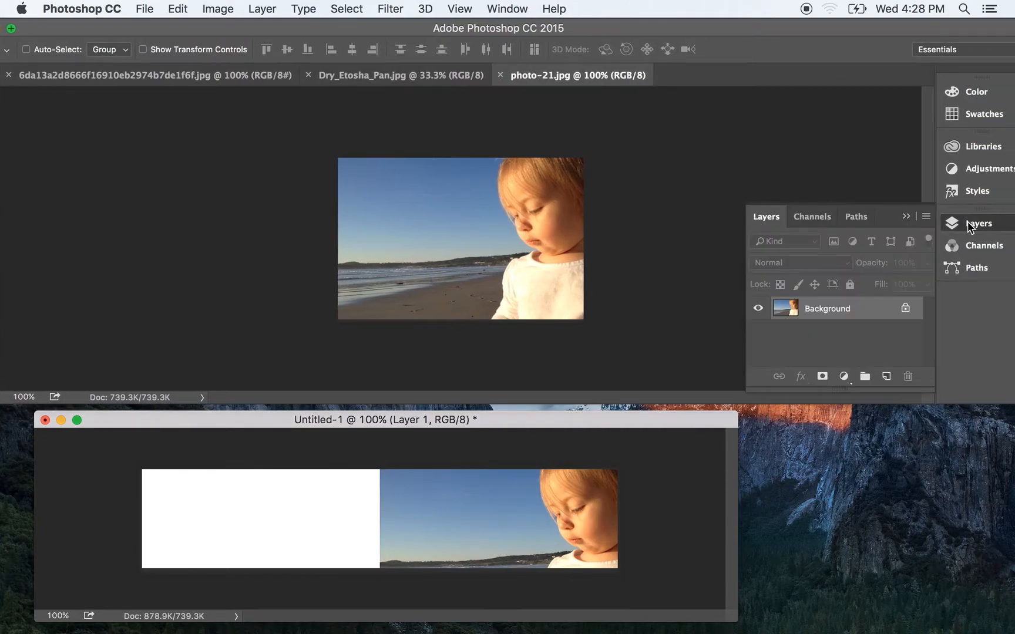
click(558, 543)
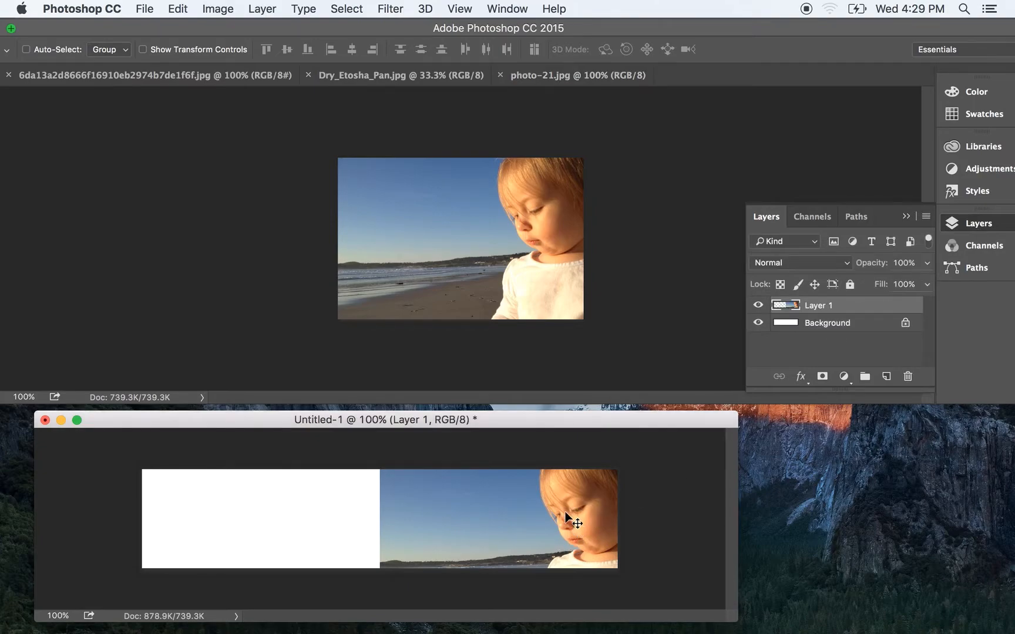
click(540, 227)
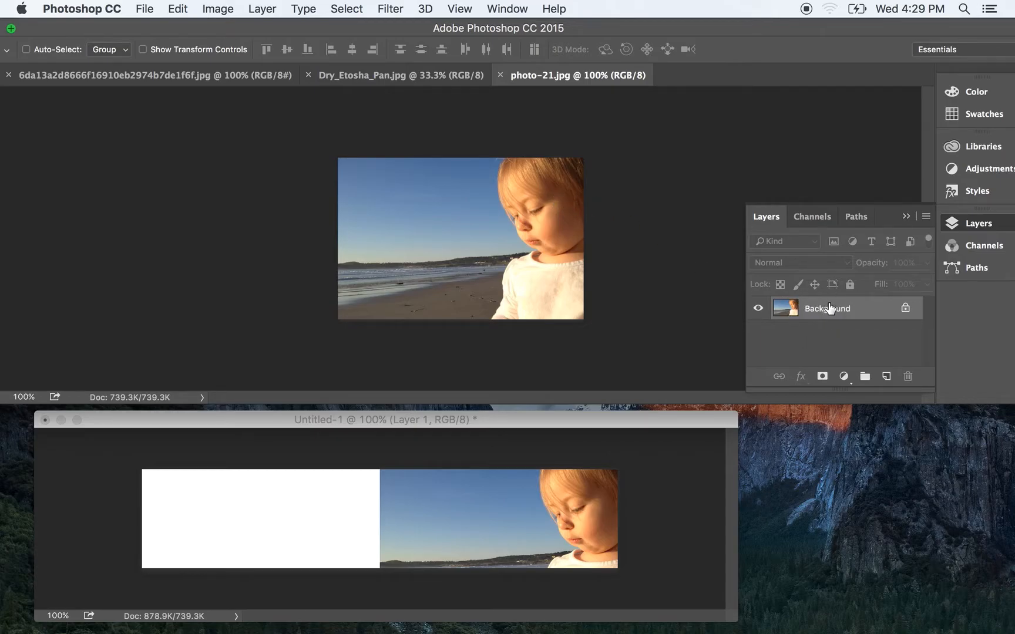
click(517, 533)
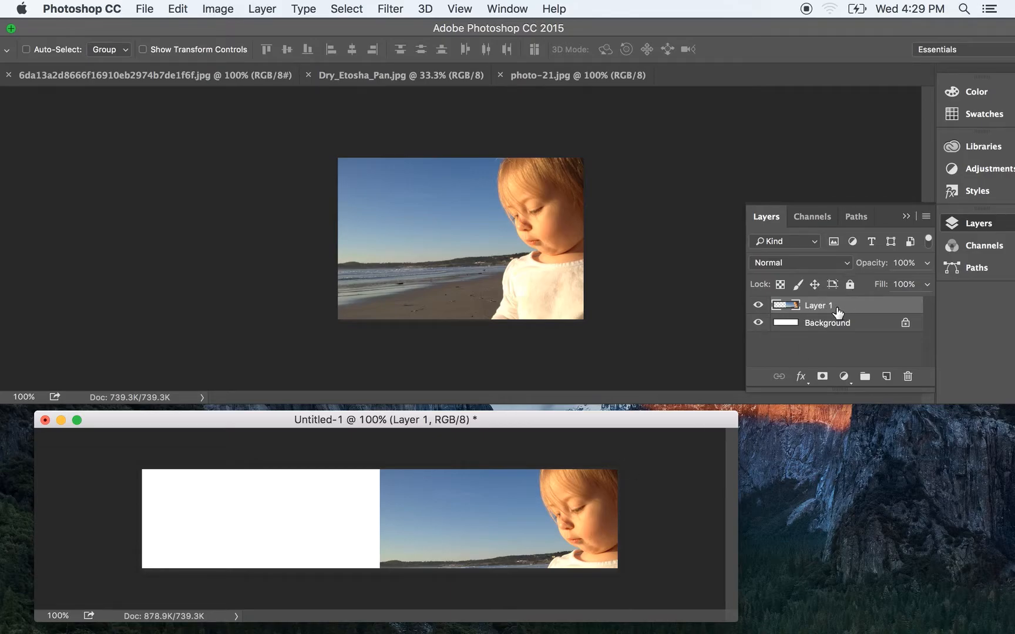
Slide the child photo across the banner and reposition it at the right end with more of the beach in view.
drag(559, 534, 323, 522)
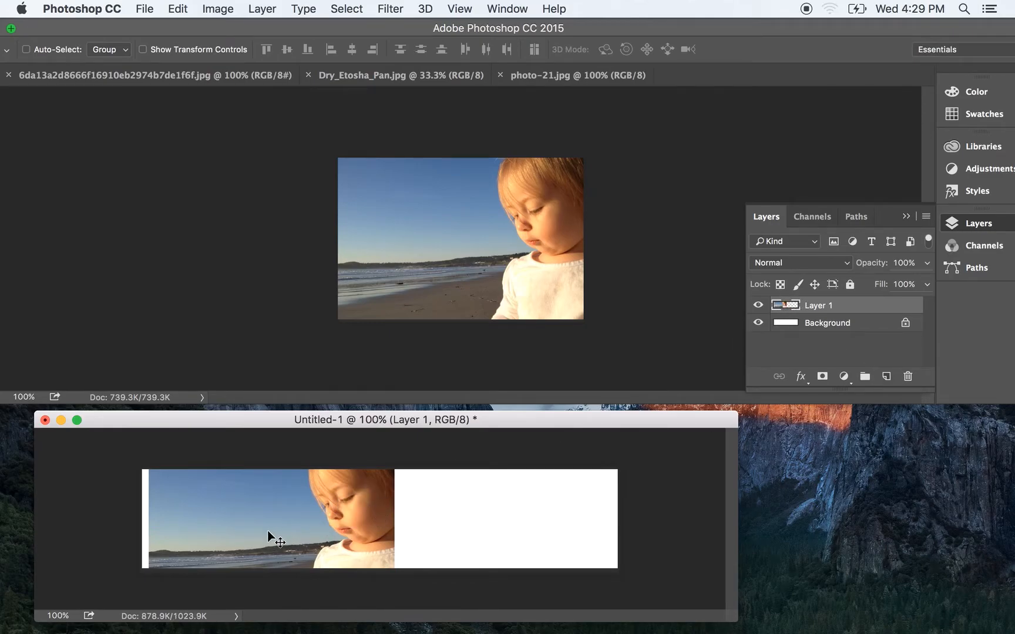
drag(267, 531, 488, 522)
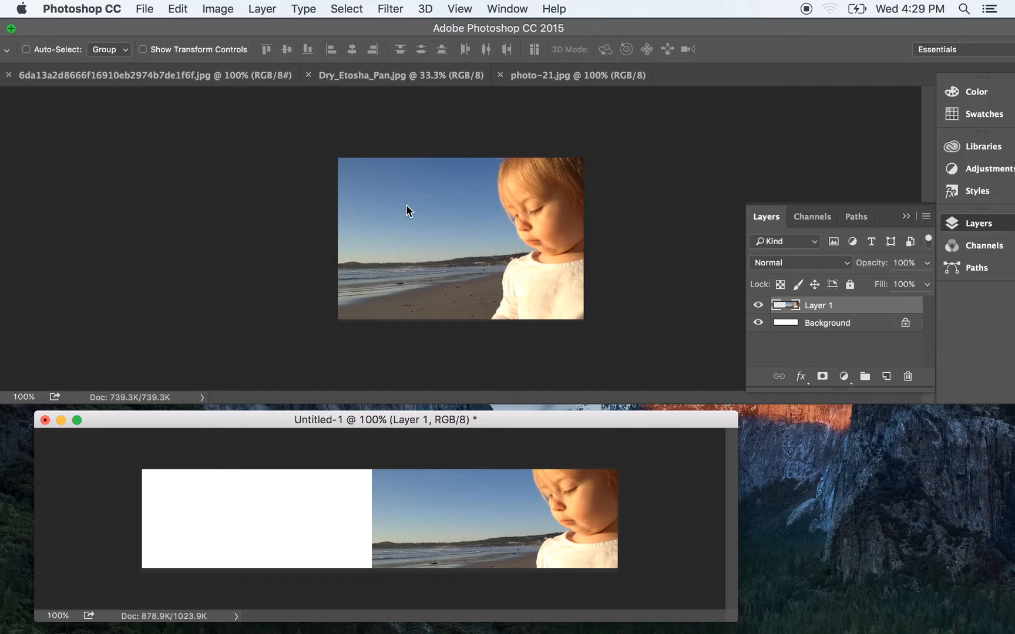
Close photo-21.jpg and copy the Dry_Etosha_Pan.jpg image onto the banner.
click(487, 254)
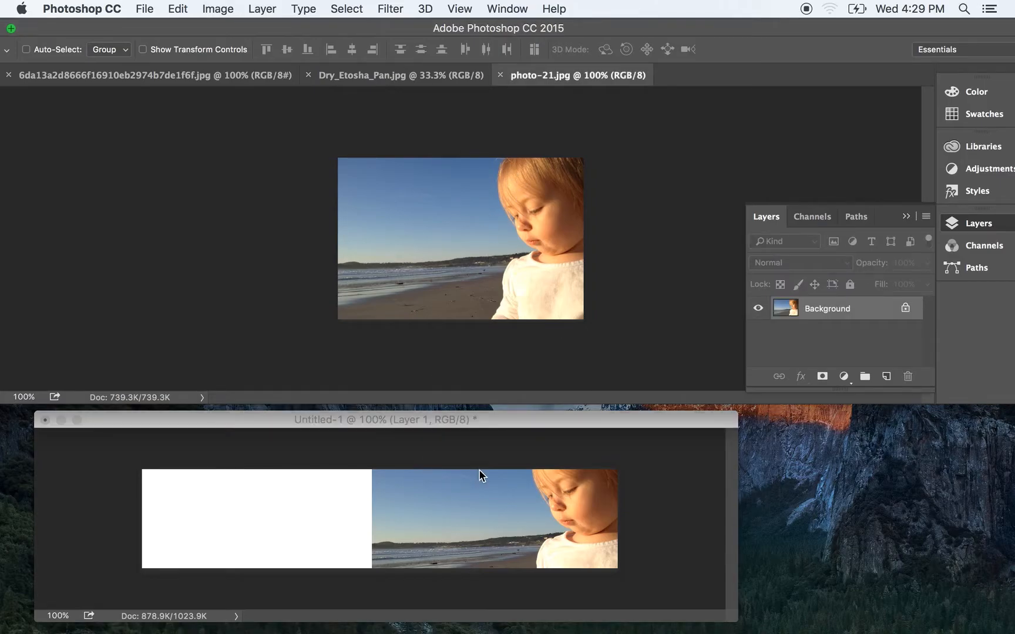
click(500, 75)
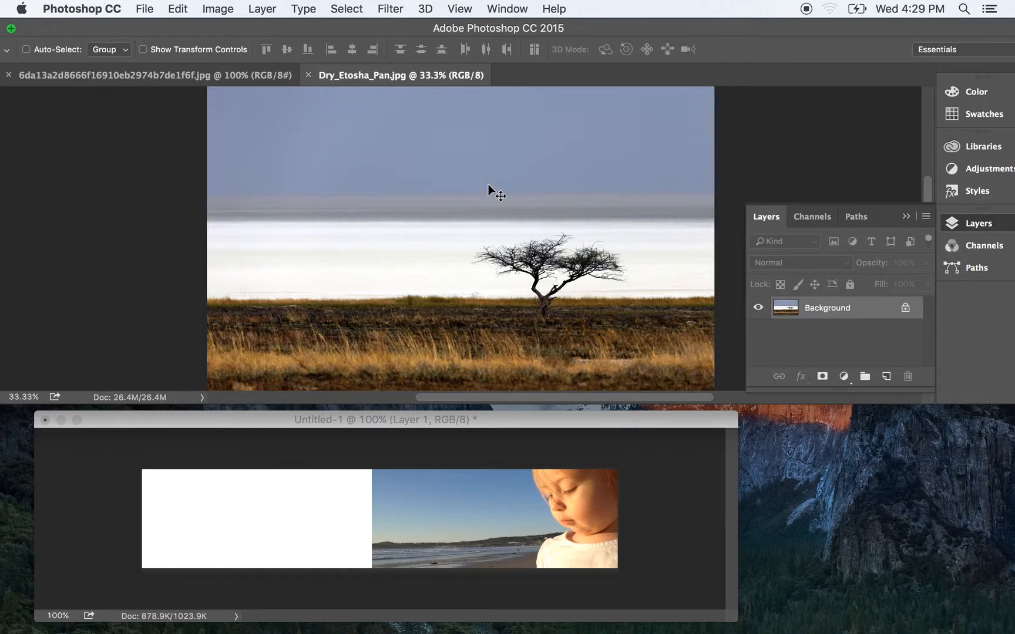
drag(488, 184, 313, 537)
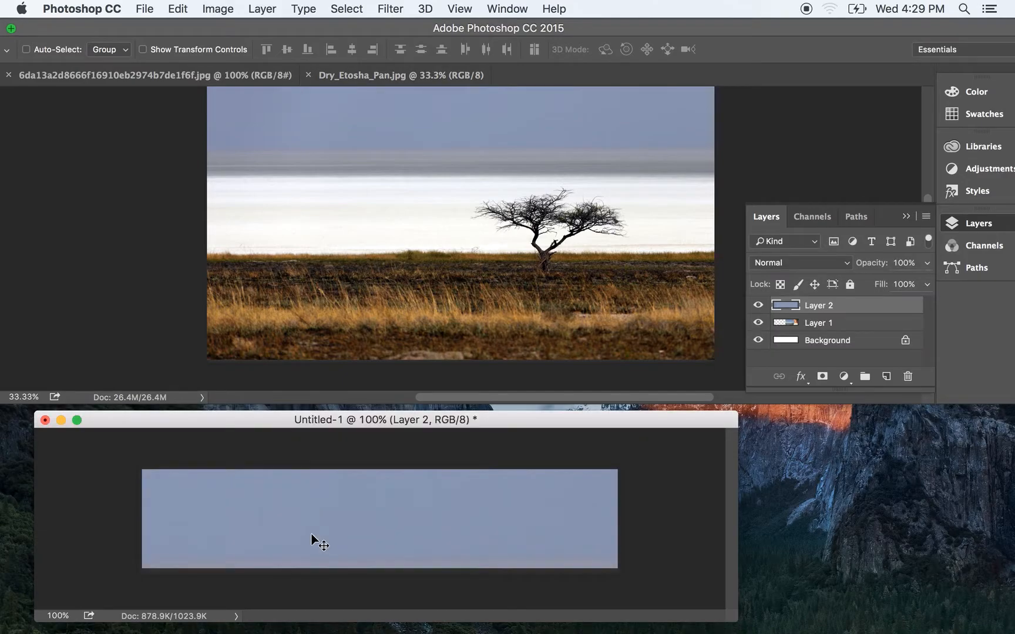
drag(402, 526, 269, 412)
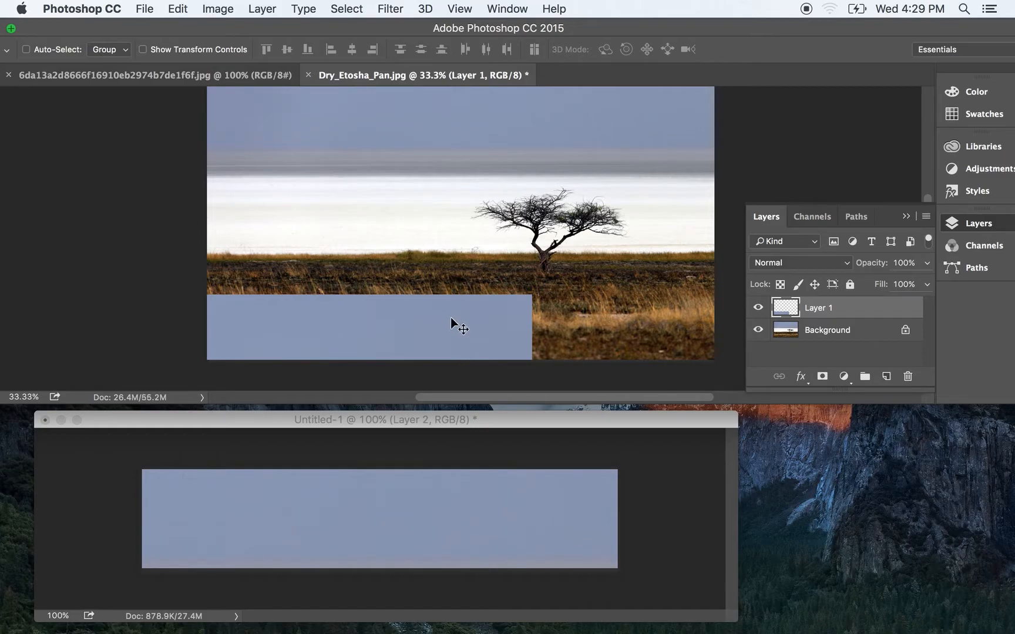
drag(852, 315, 907, 376)
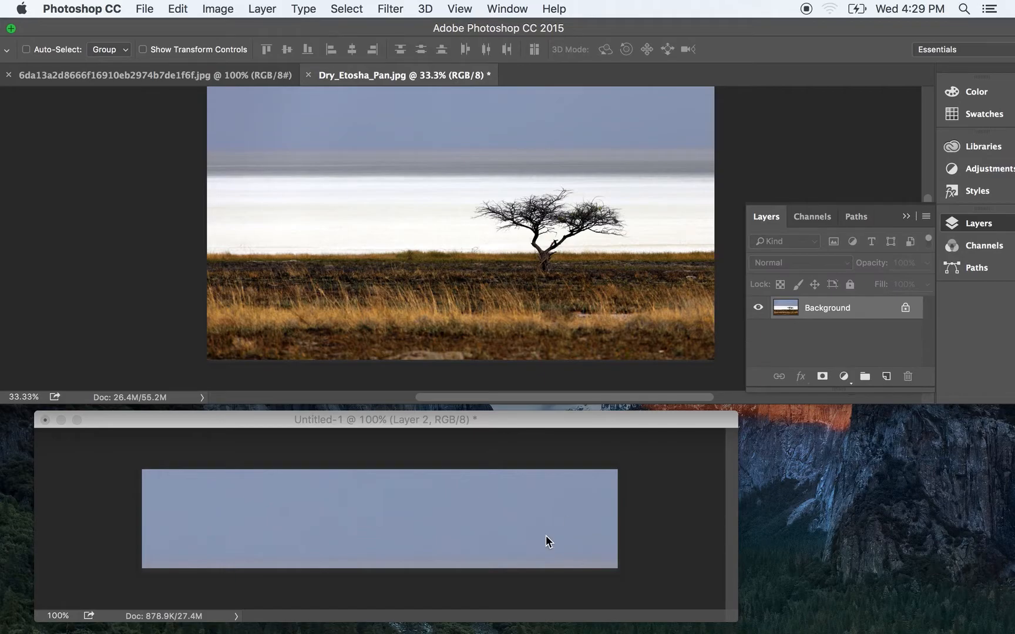
click(490, 506)
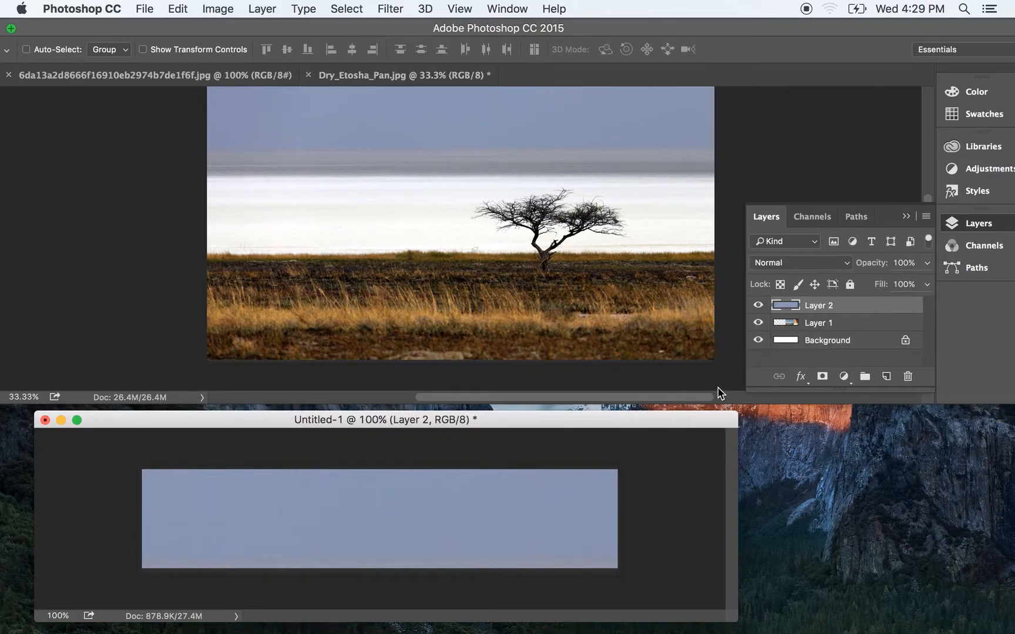
Close Dry_Etosha_Pan.jpg and copy the puppy photo onto the banner, left of its center.
click(303, 135)
click(308, 75)
click(470, 238)
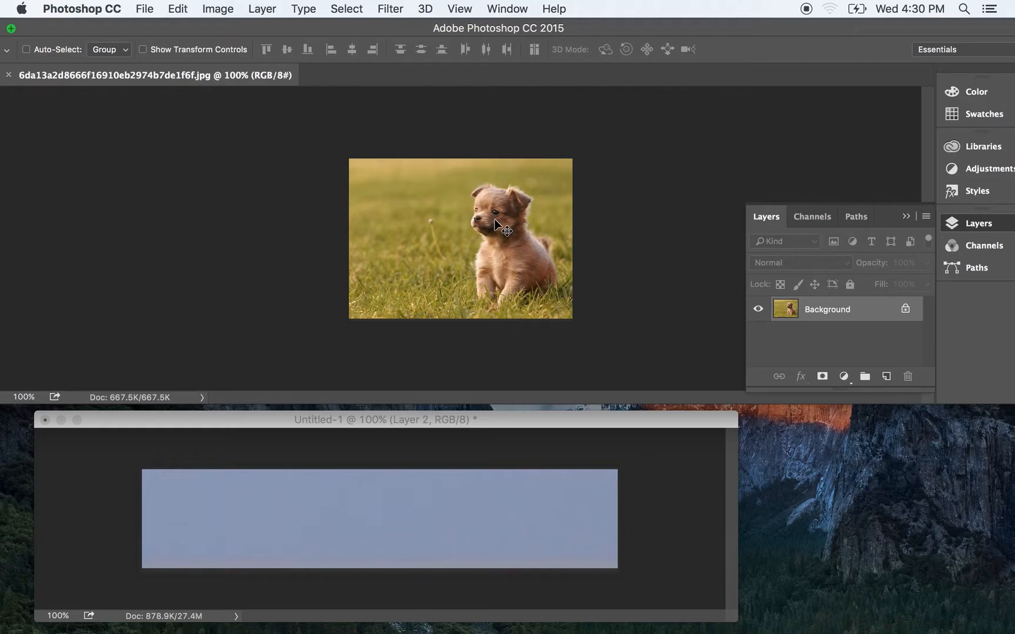
drag(494, 220, 350, 497)
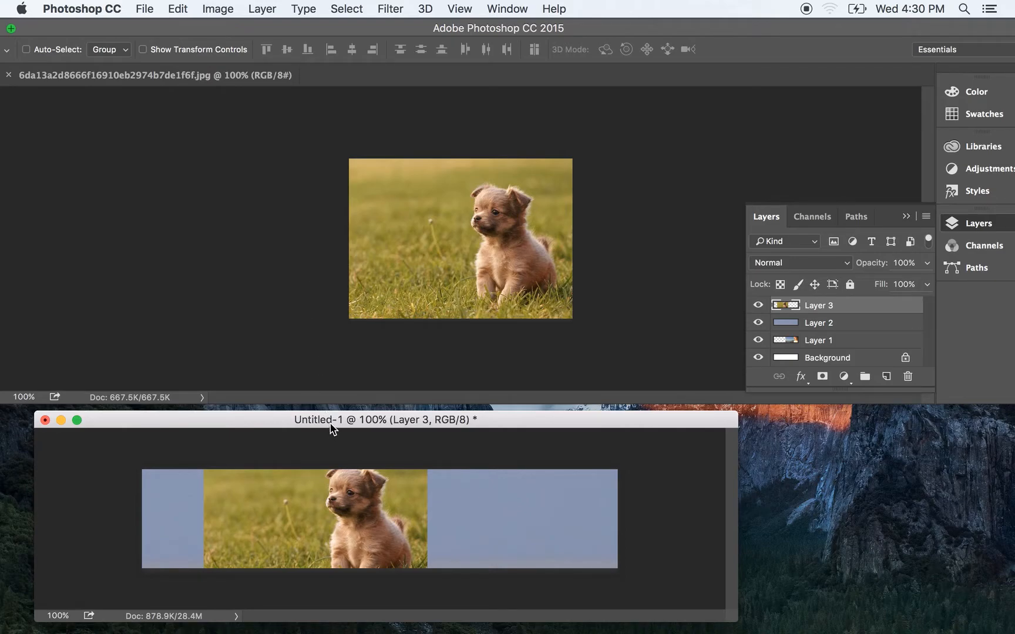
Dock the Untitled-1 banner back as a tab, close the puppy photo document, and extend the application window down the screen.
drag(332, 429, 379, 80)
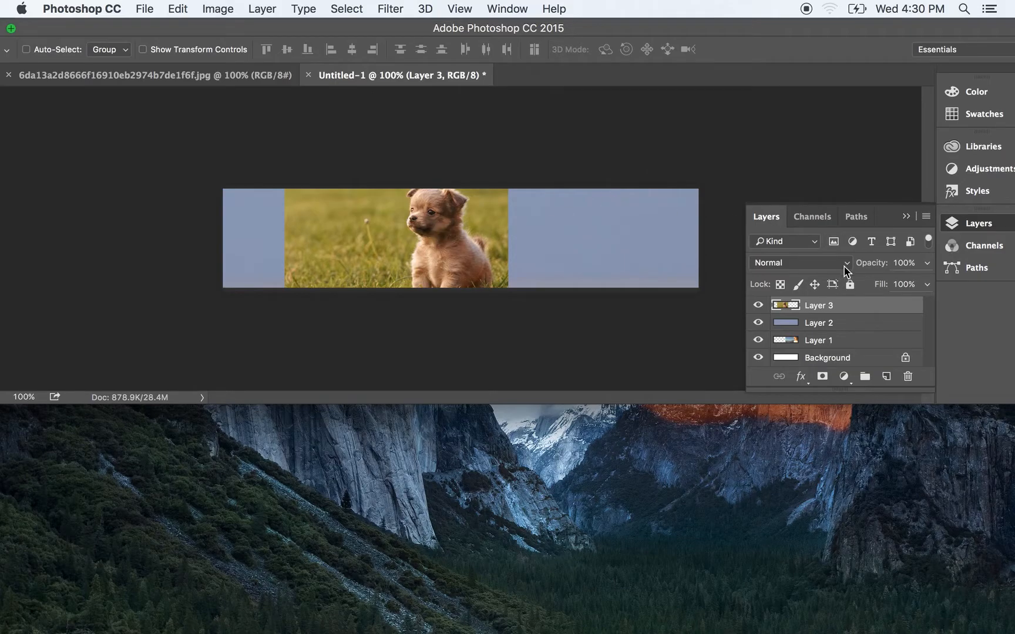
click(144, 77)
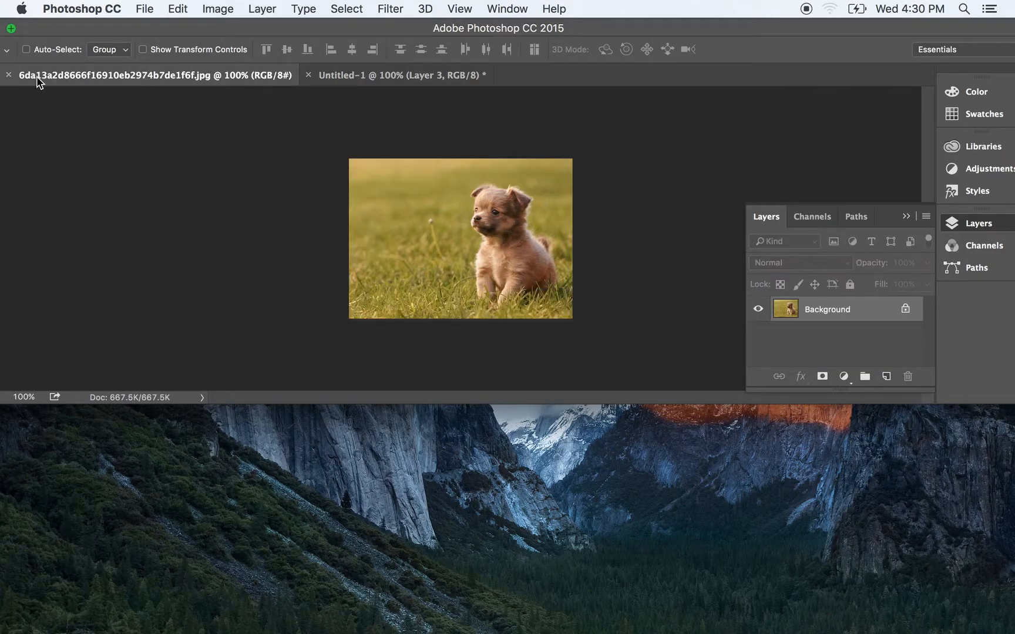
click(8, 74)
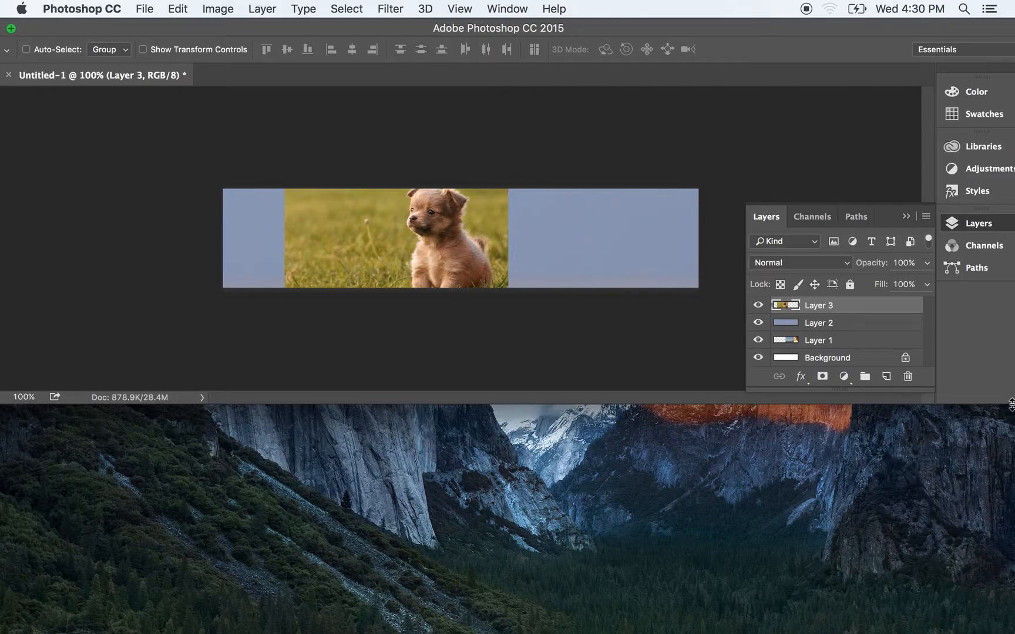
drag(1011, 404, 1012, 631)
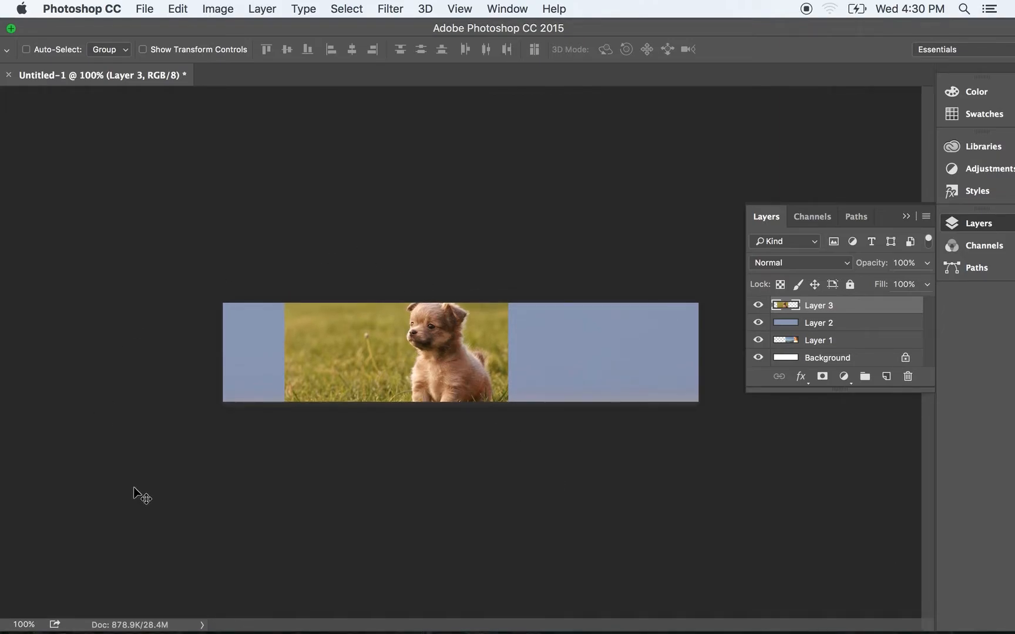
Move the puppy photo farther right on the banner and reorder Layer 2 above Layer 3.
drag(337, 353, 425, 351)
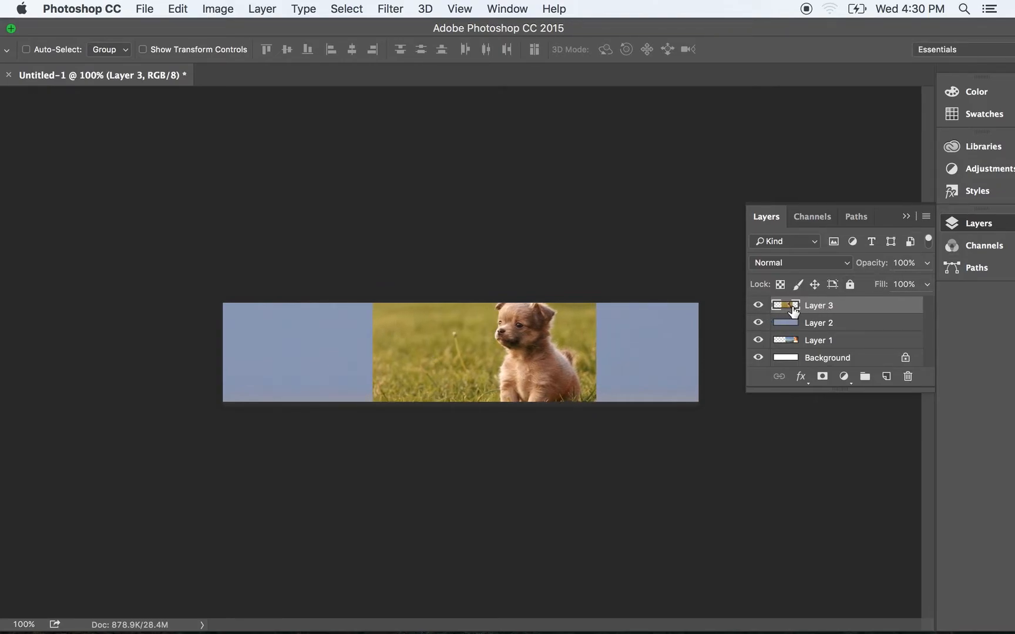
click(830, 328)
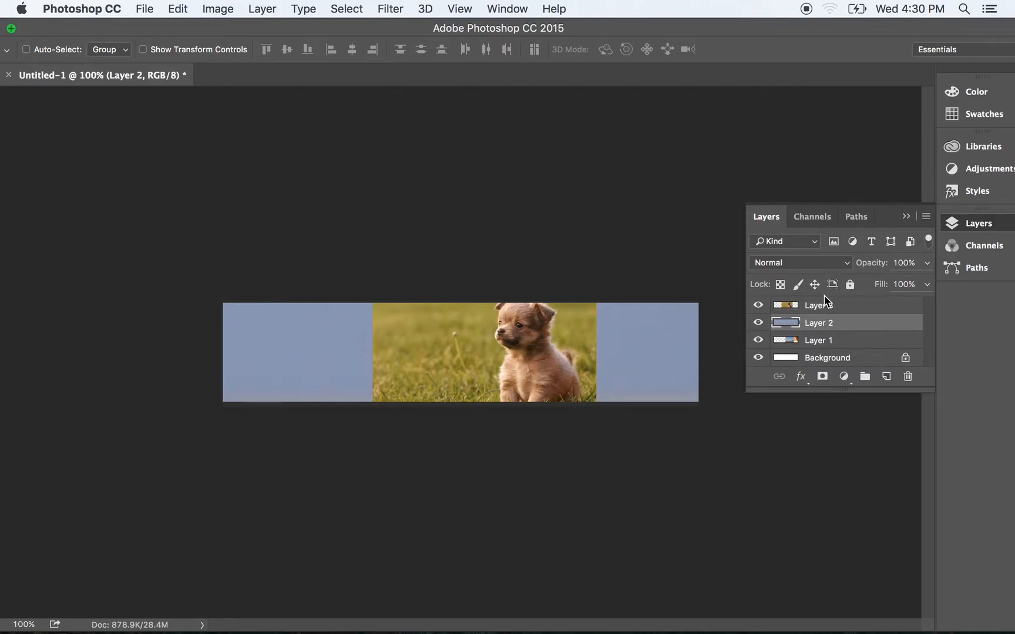
drag(828, 328, 829, 297)
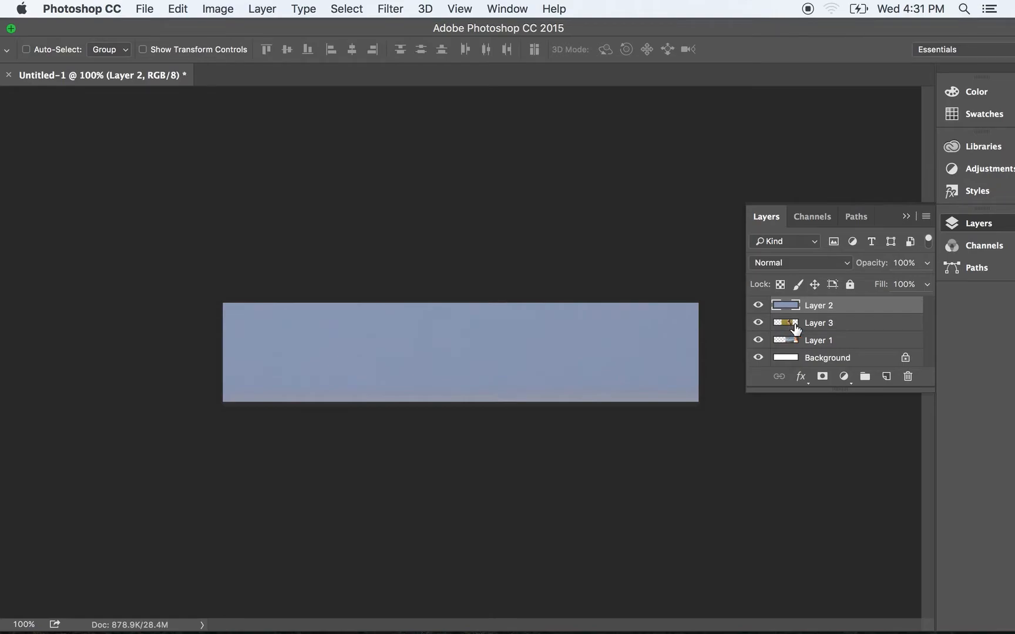
Hide Layer 2 to examine the photos beneath it and show it again.
click(759, 306)
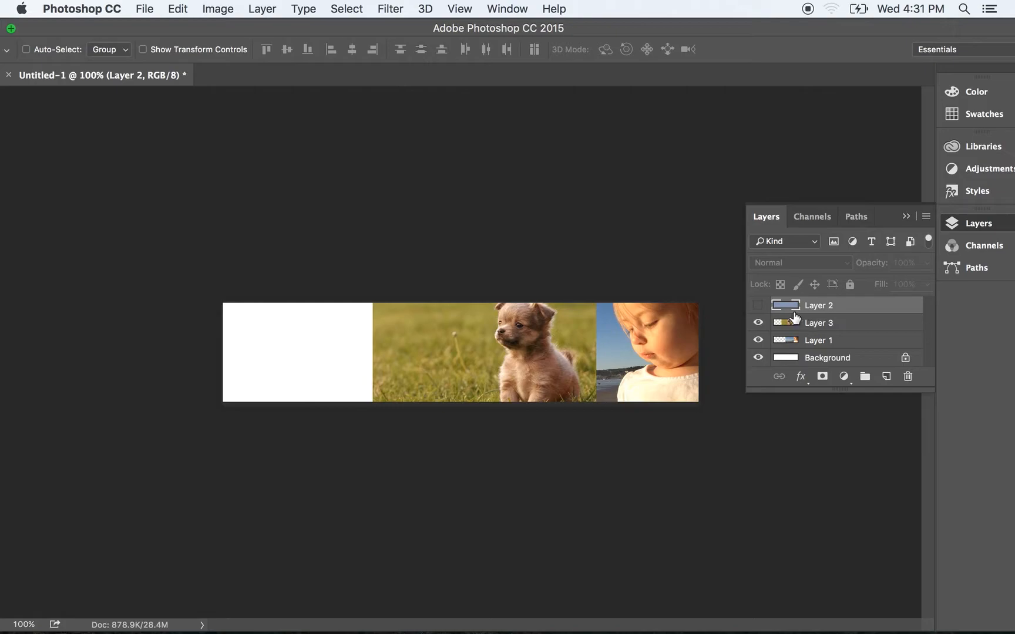
click(758, 306)
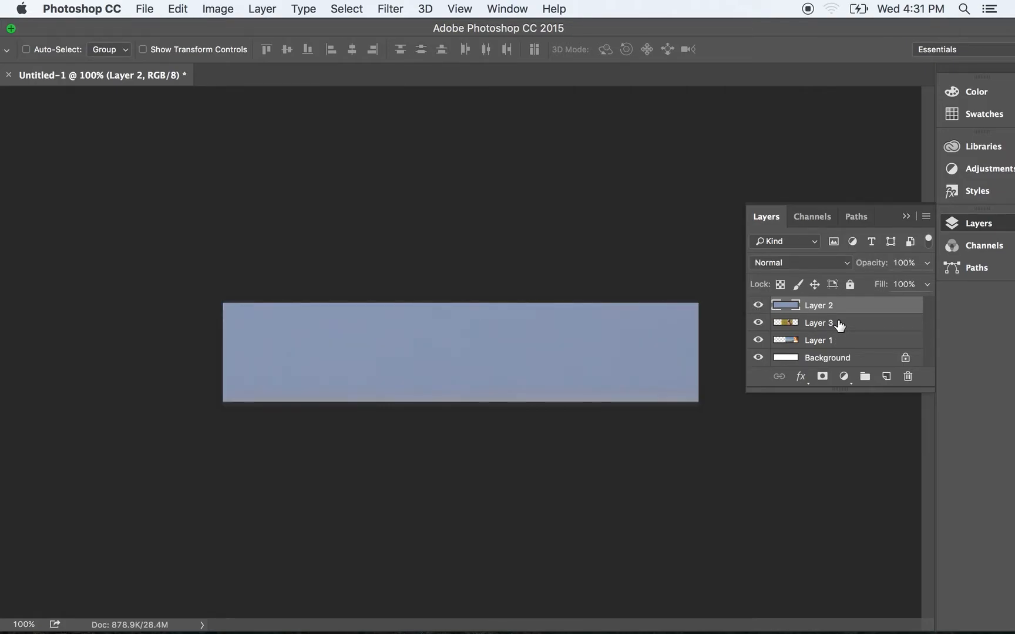
Reorder Layer 3 above Layer 2, try narrowing the puppy photo to about 52% of its width with Free Transform, and undo the narrowing.
drag(839, 325, 842, 301)
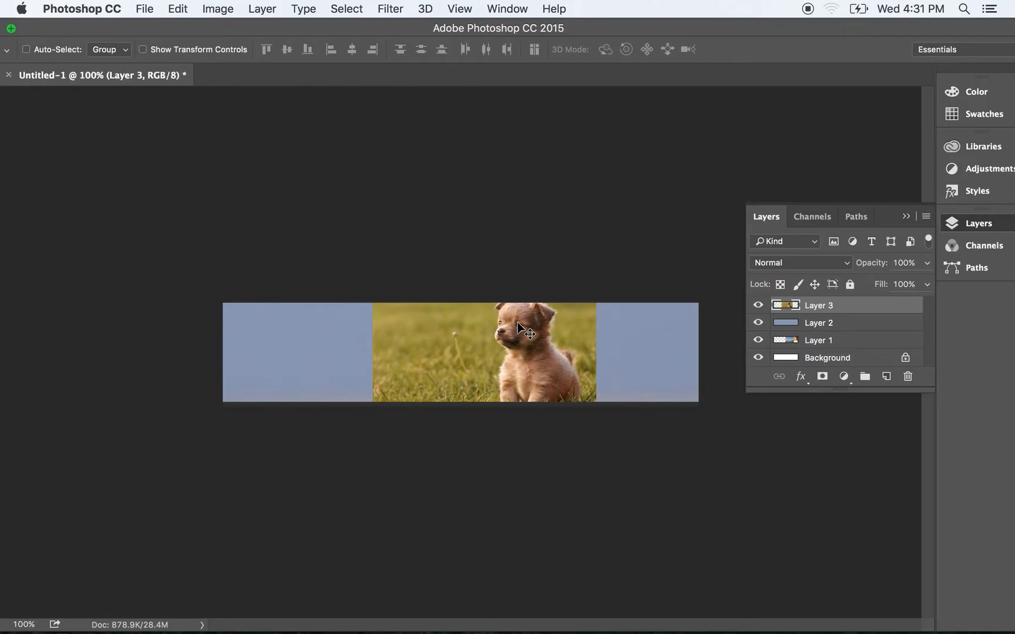
key(super+t)
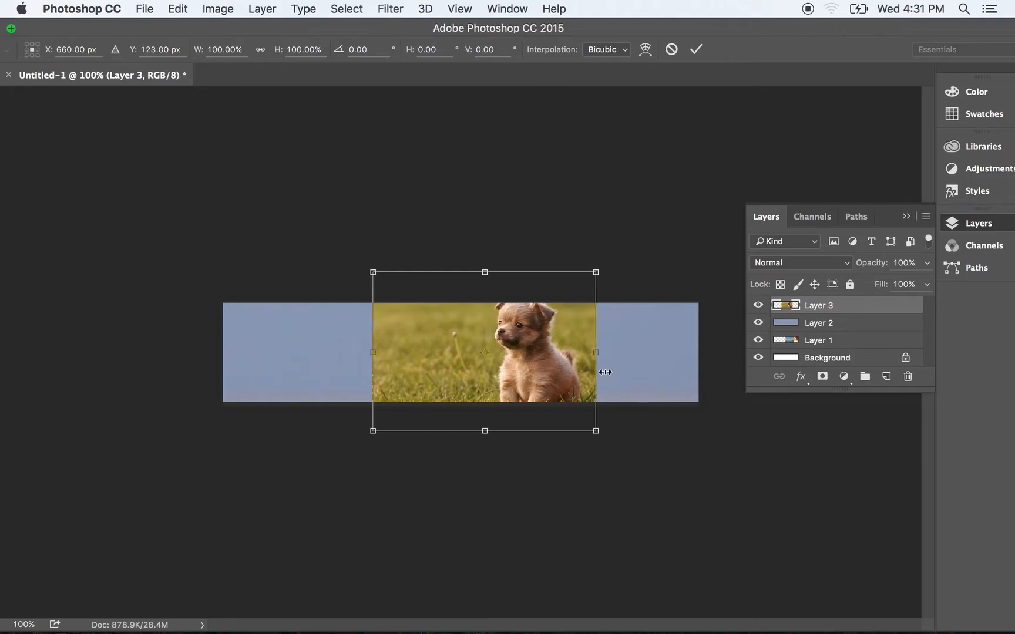
drag(599, 354, 493, 354)
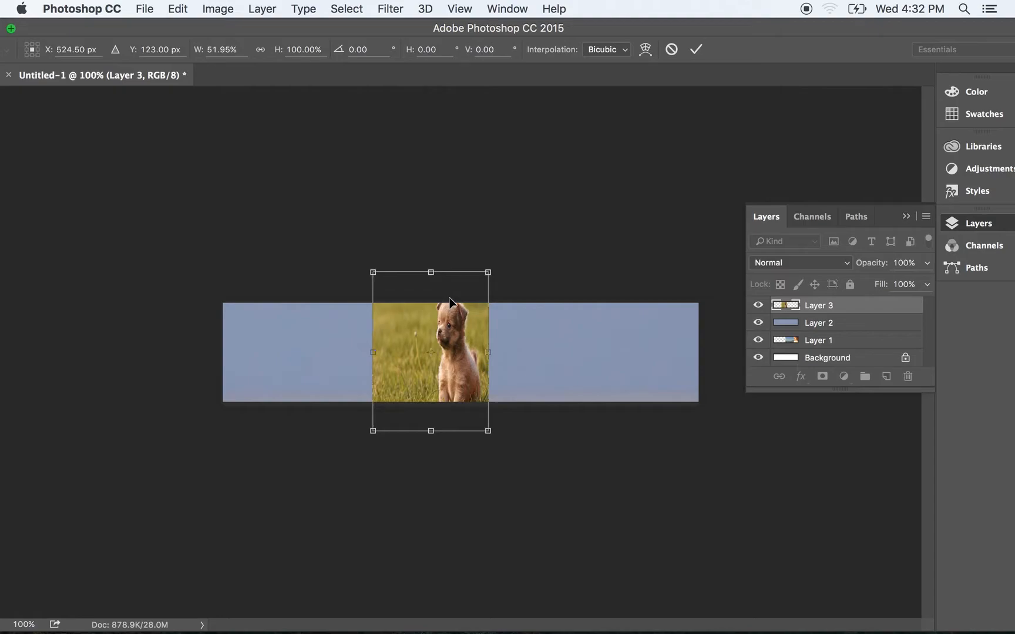
key(super+z)
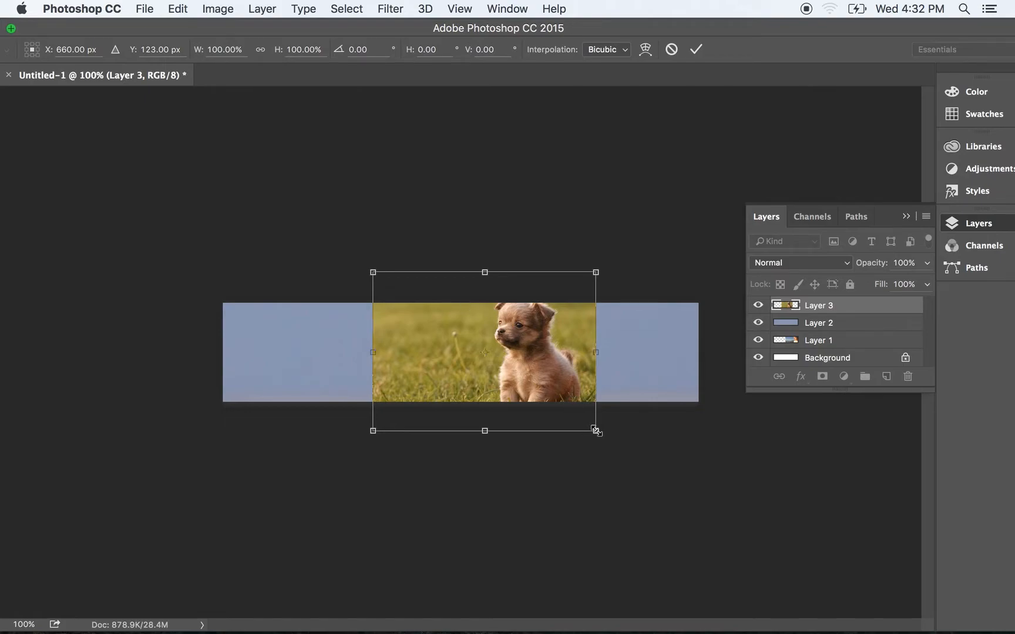
Scale the puppy photo proportionally to about 63% to fit the banner's height, apply the transformation, and move it to the banner's right end.
drag(596, 431, 550, 410)
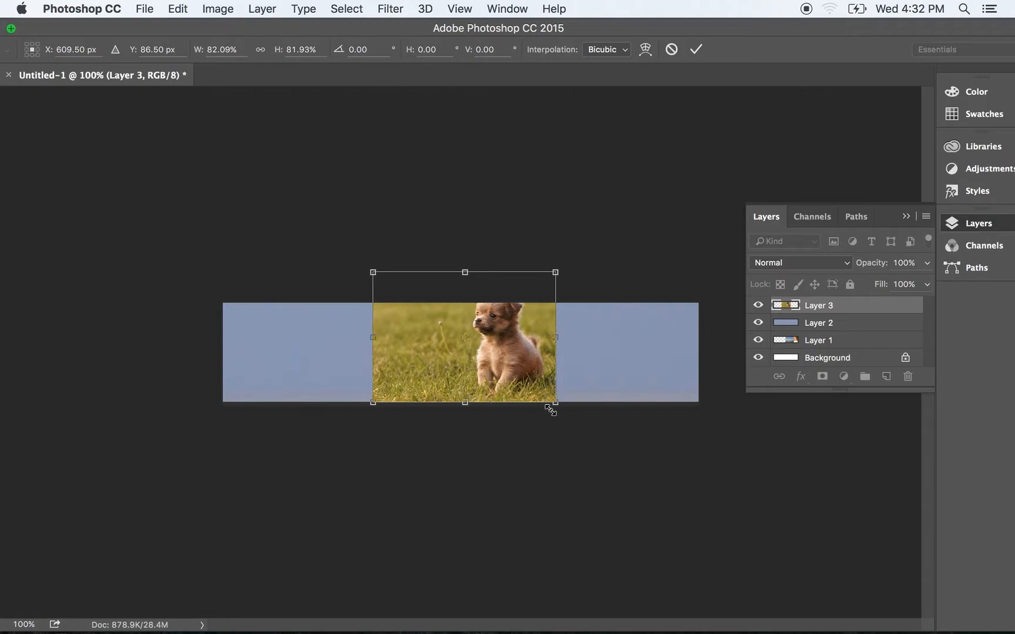
drag(371, 270, 413, 305)
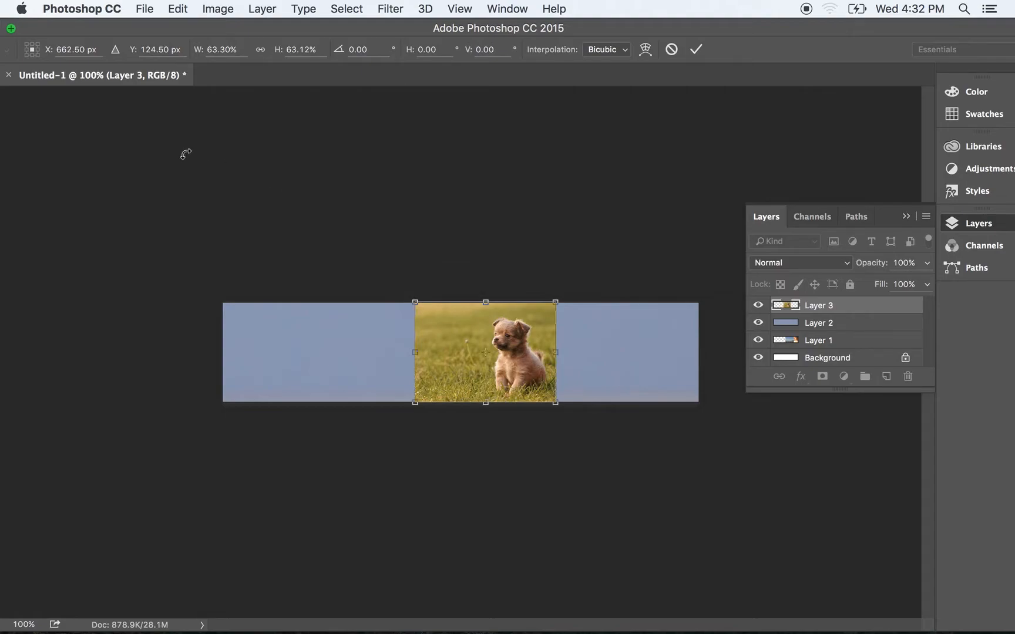
drag(247, 30, 274, 30)
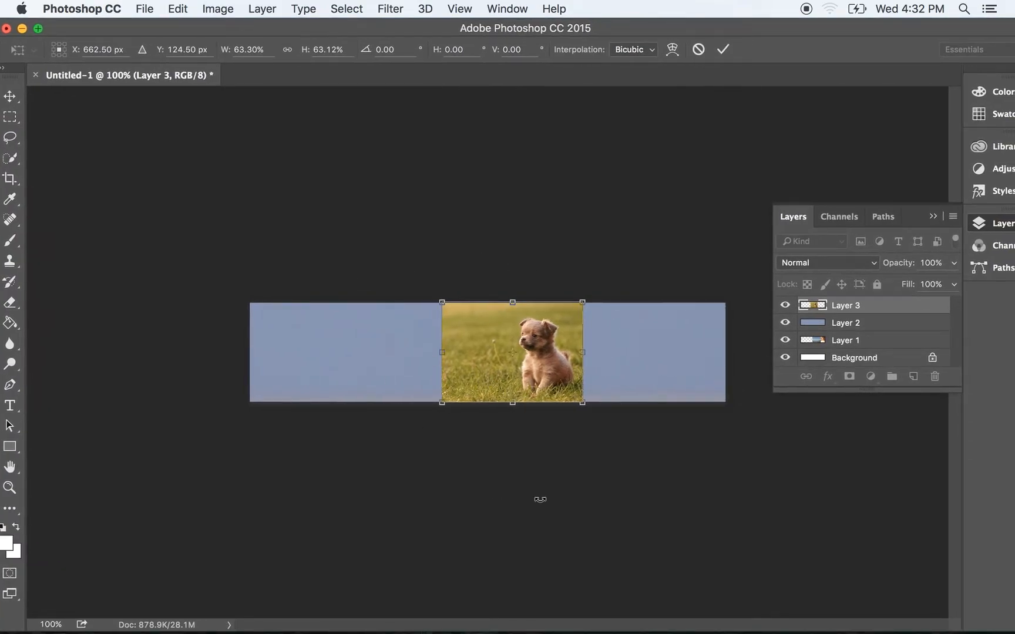
click(12, 100)
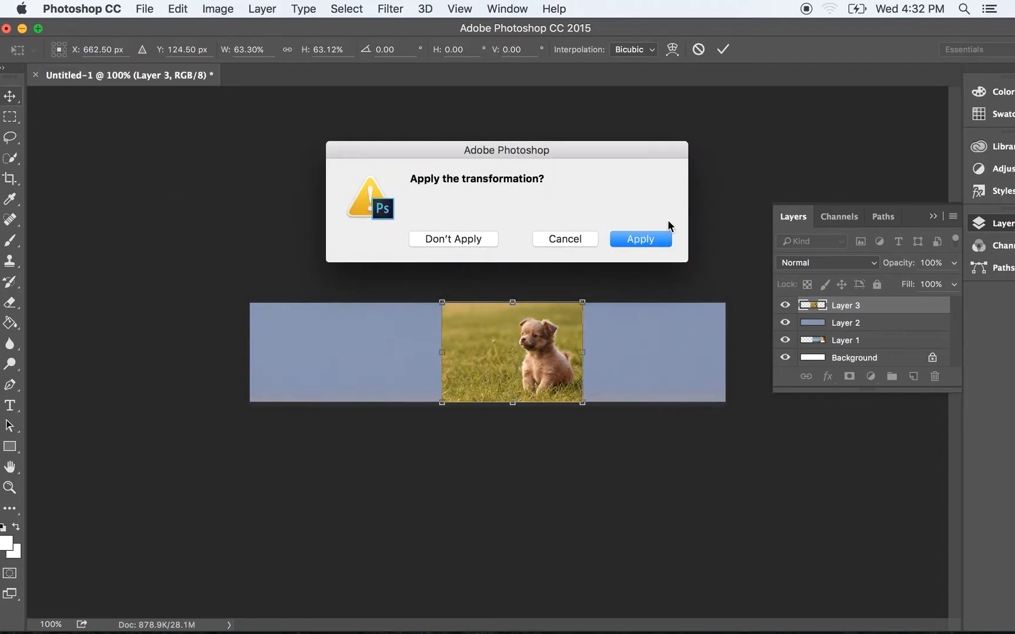
click(651, 240)
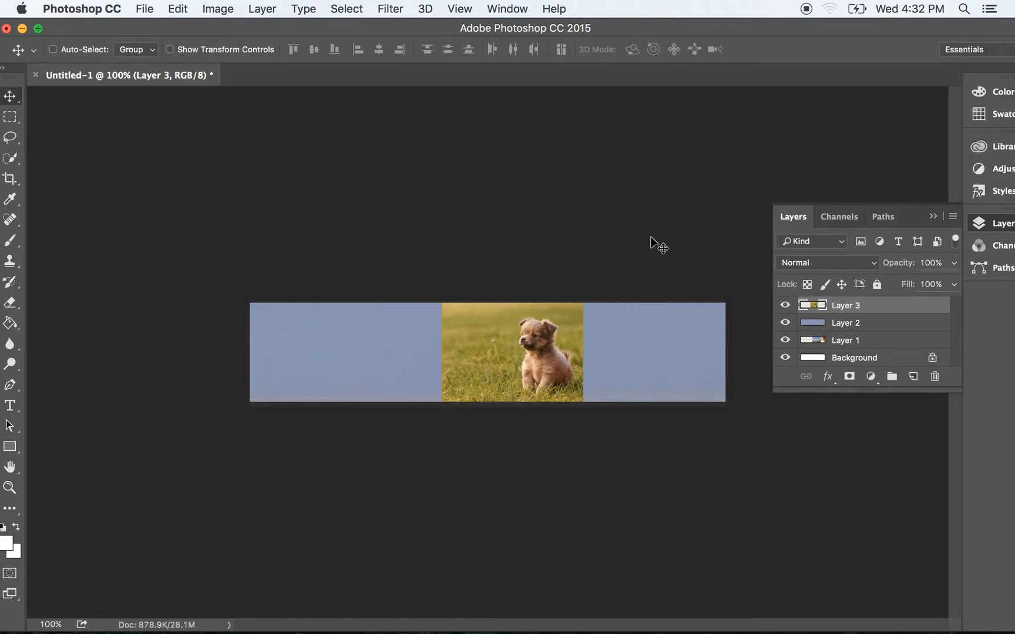
drag(553, 368, 690, 361)
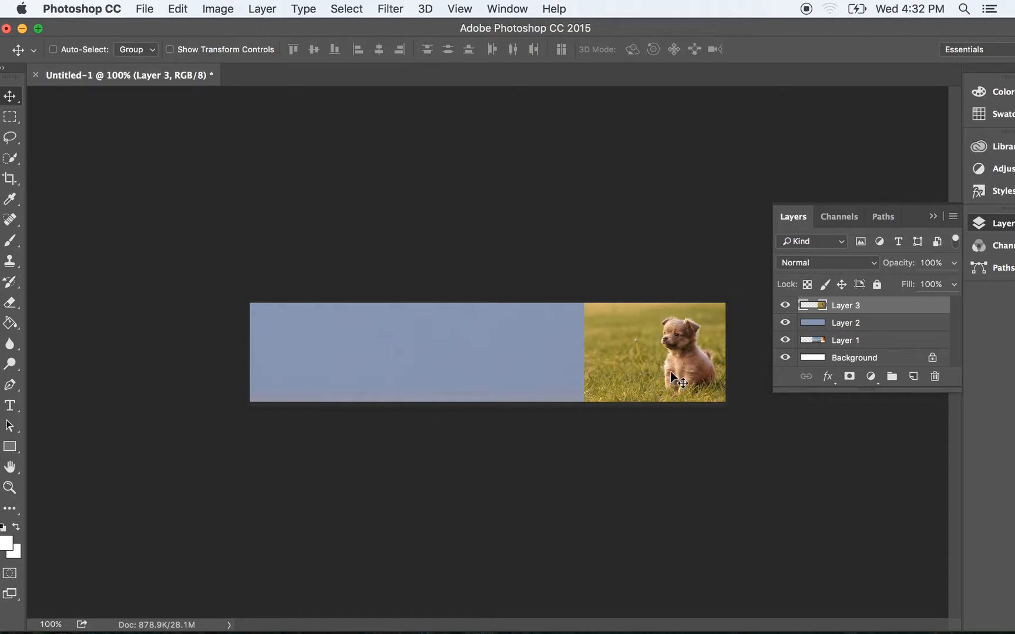
Reposition the Layer 2 photo so its bare trees fill the banner area beside the puppy.
click(883, 324)
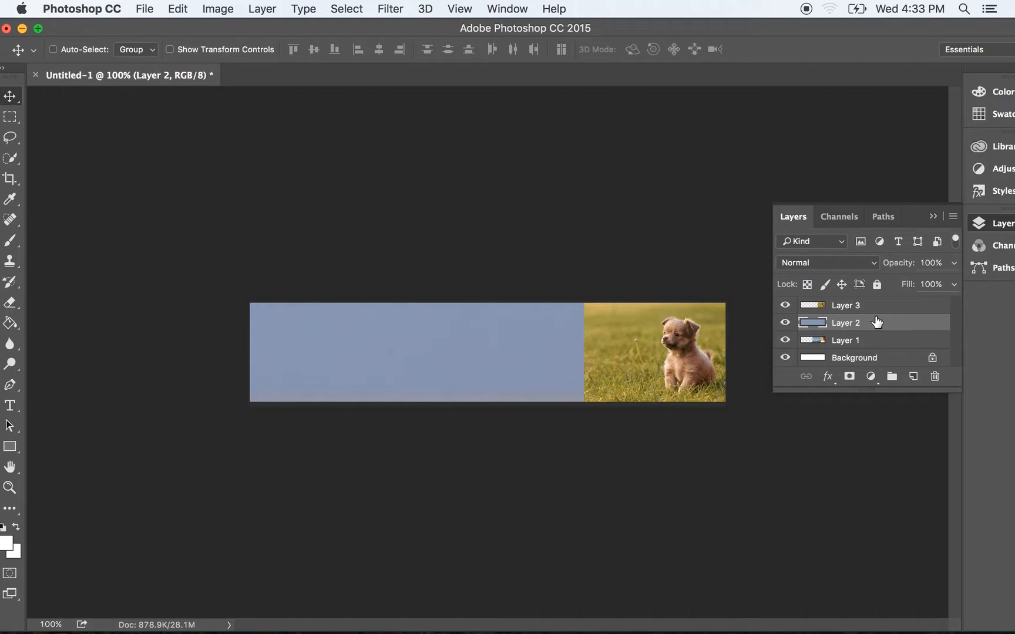
drag(618, 397, 488, 383)
drag(584, 352, 602, 169)
drag(550, 324, 571, 272)
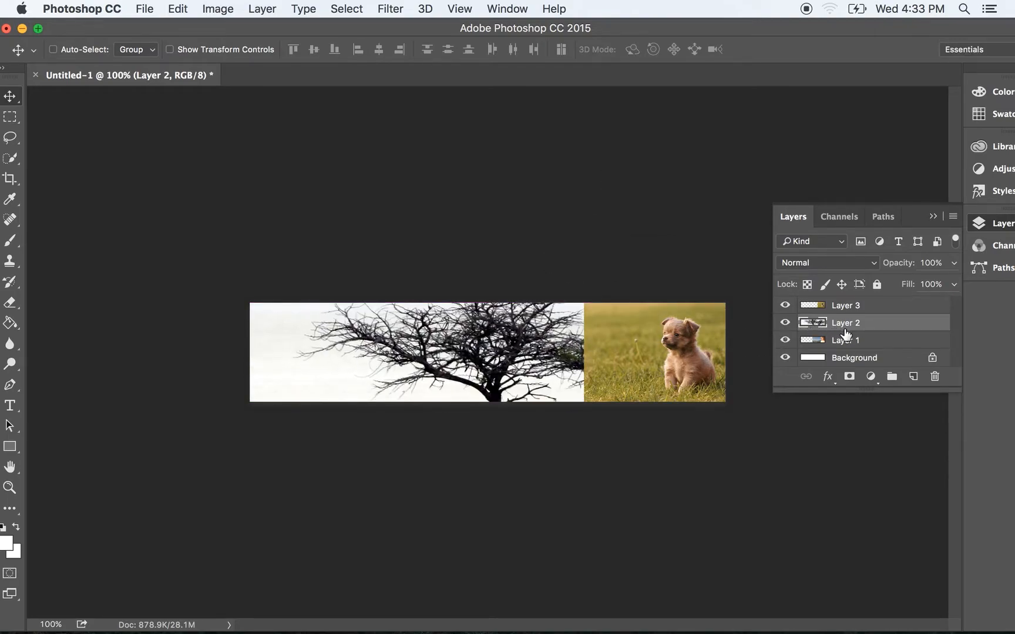
click(875, 307)
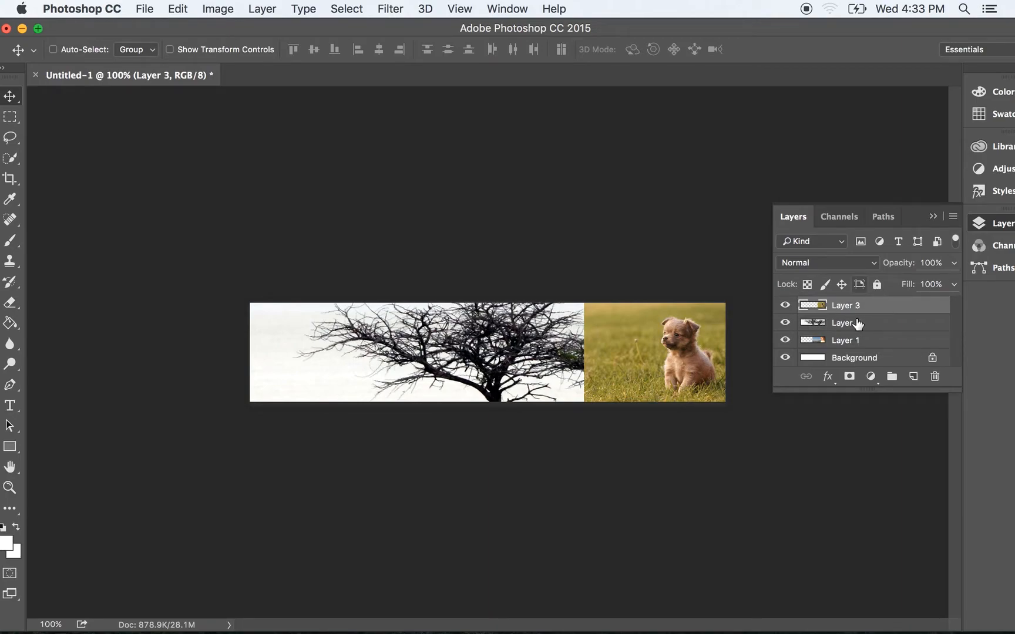
mouse_move(628, 363)
mouse_down()
mouse_move(552, 364)
mouse_move(582, 367)
mouse_move(504, 298)
mouse_move(629, 365)
mouse_up()
key(super)
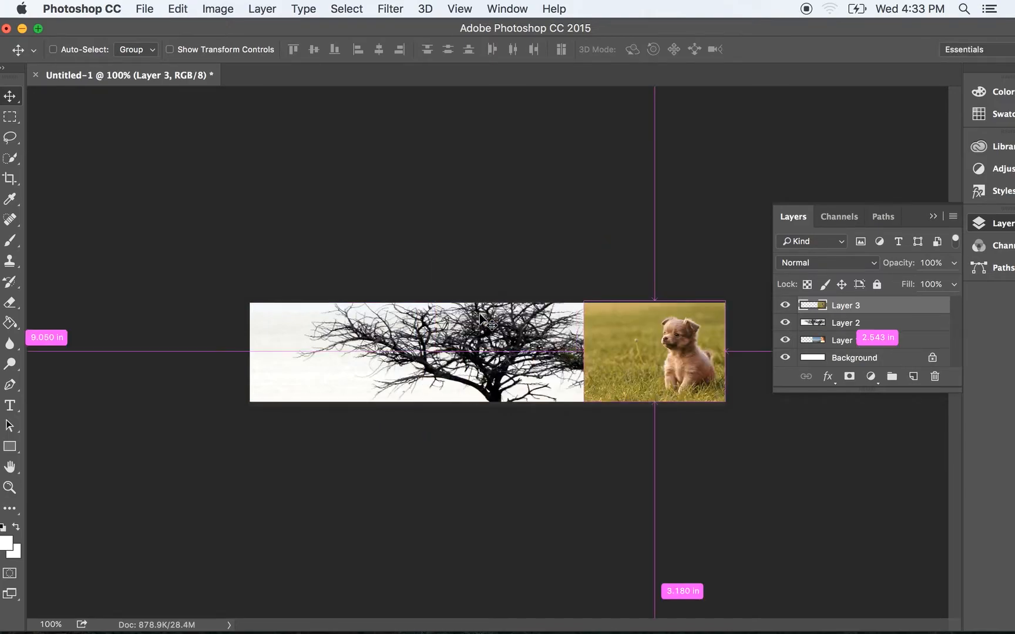
Hide Layer 3 and scale the tree photo on Layer 2 proportionally to about 14%, positioned at the banner's left end.
click(860, 325)
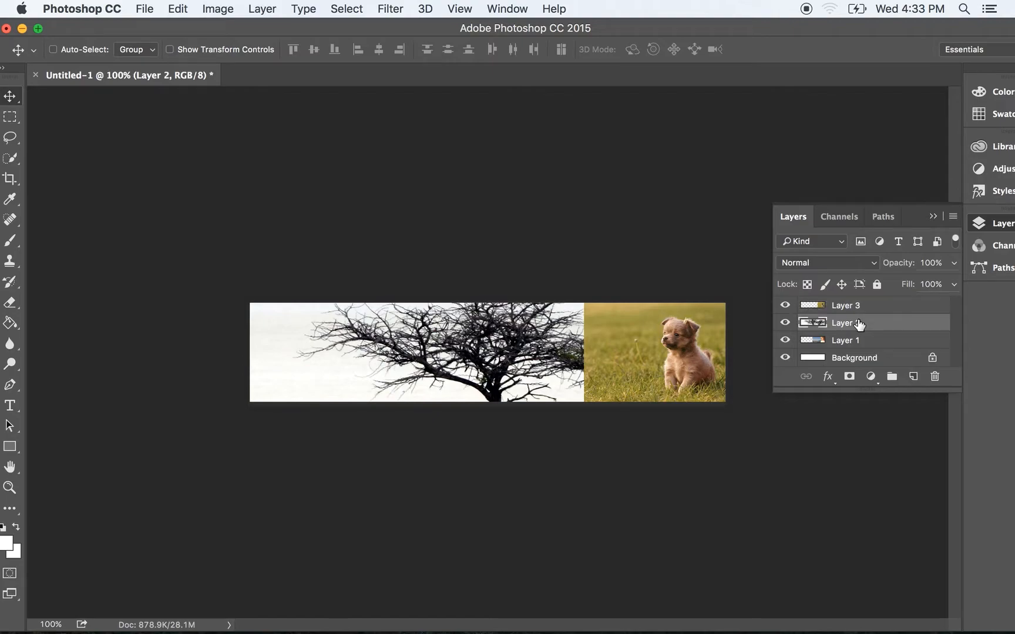
click(785, 306)
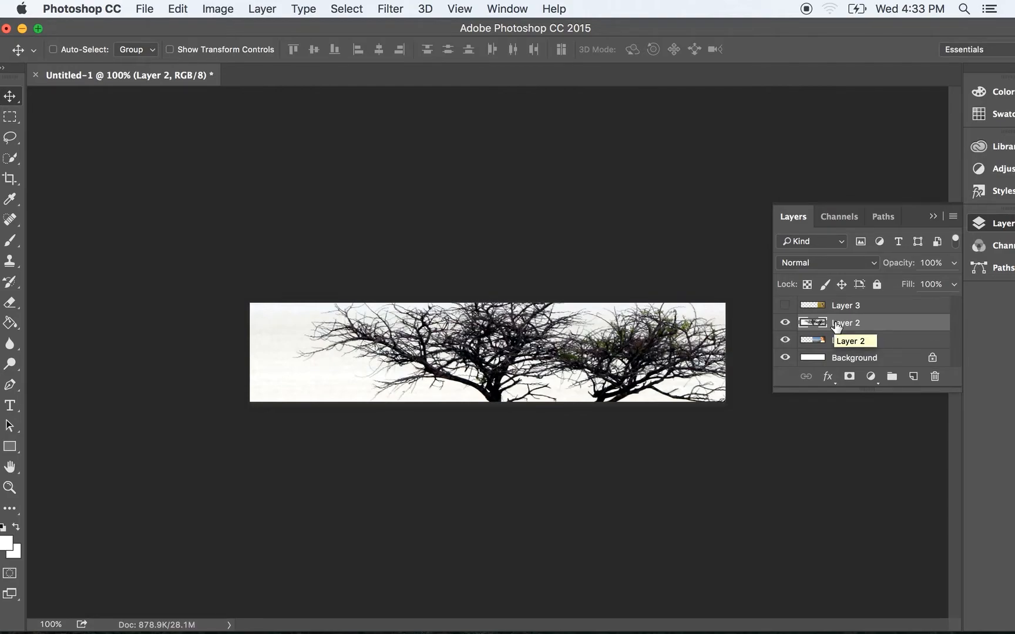
key(super+t)
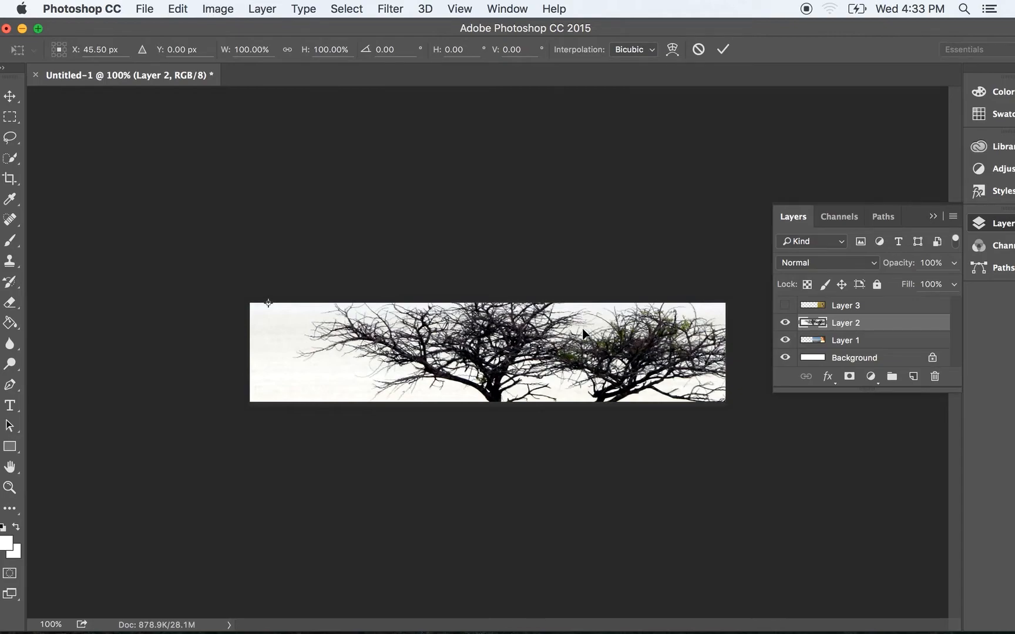
key(super+minus)
key(super+minus)
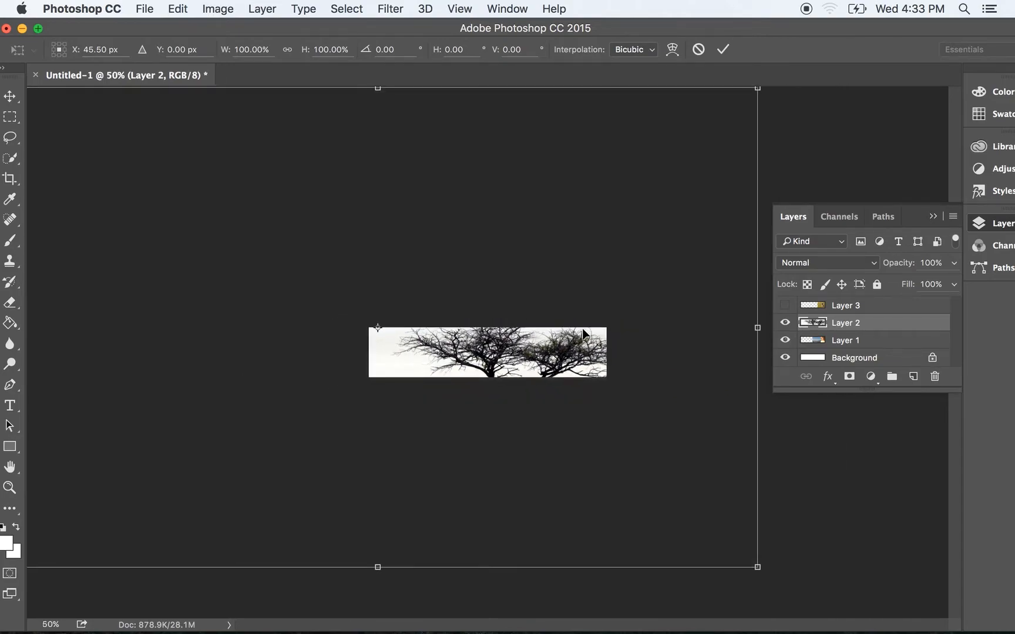
key(super+minus)
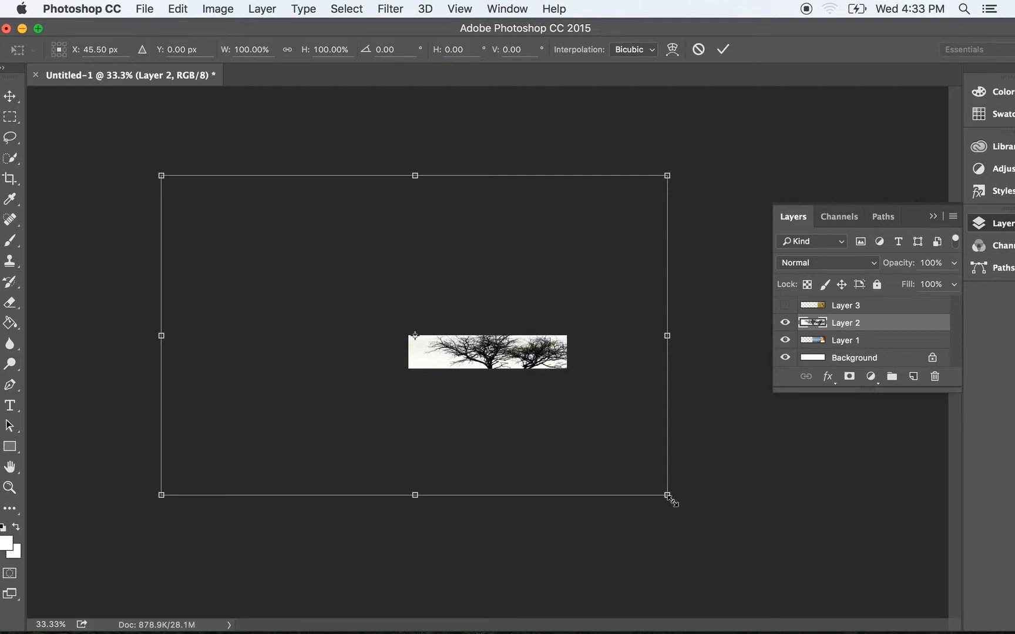
drag(668, 498, 482, 363)
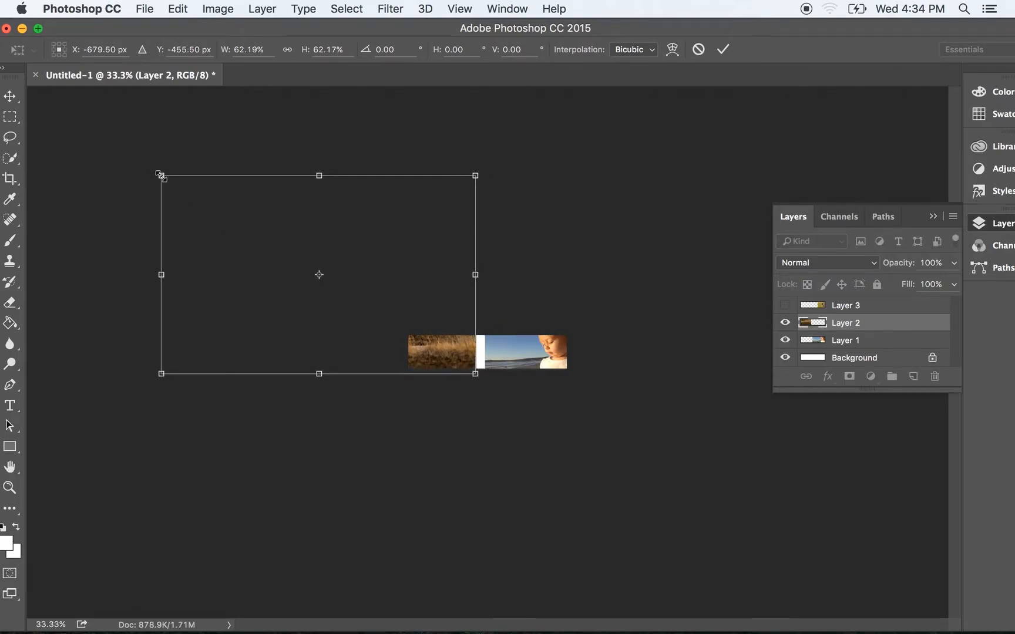
drag(160, 175, 412, 323)
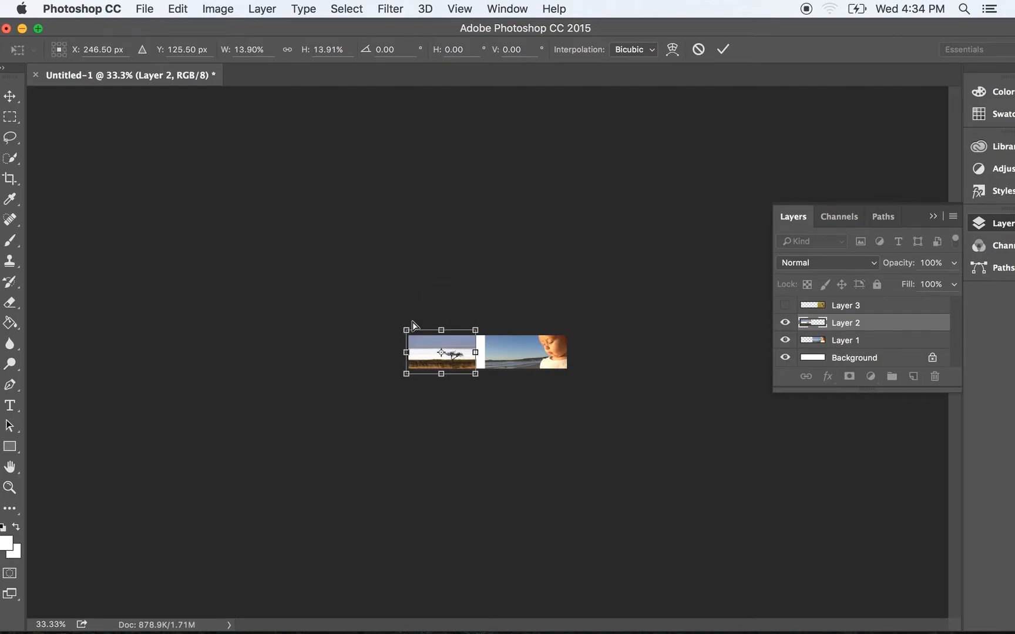
Scale the tree photo further to about 10.5% so its height matches the banner, and apply the transformation.
key(super+plus)
key(super+plus)
key(super+plus)
key(super+plus)
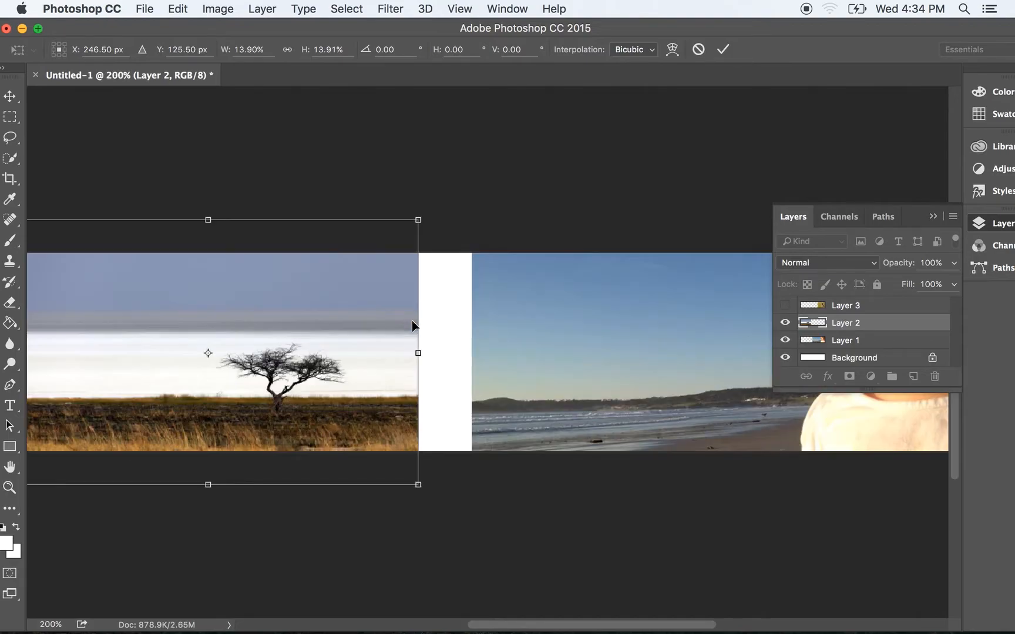
scroll(418, 335, left, 5)
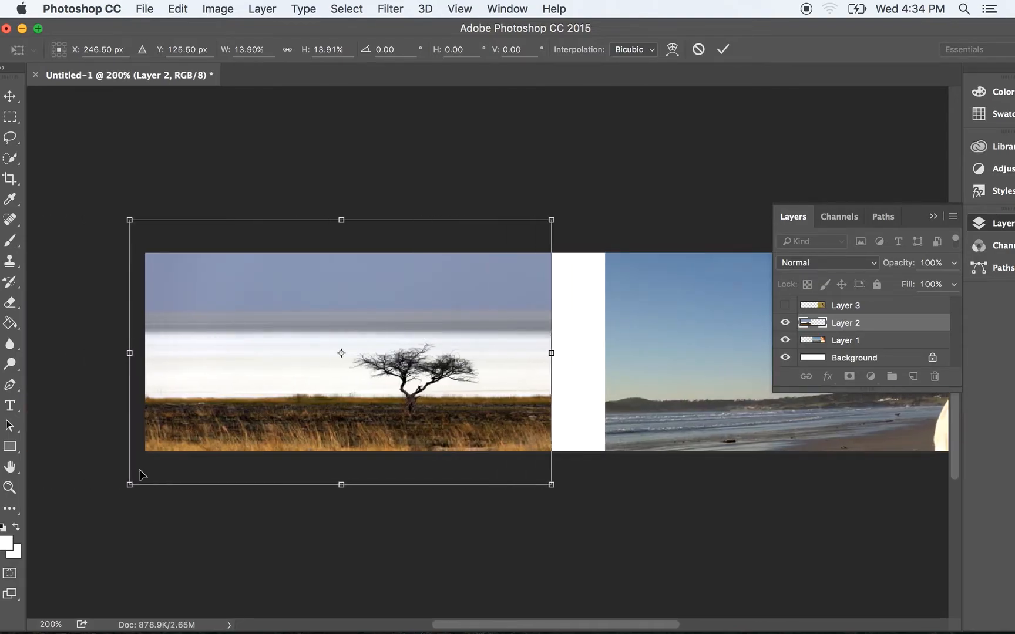
drag(129, 485, 185, 460)
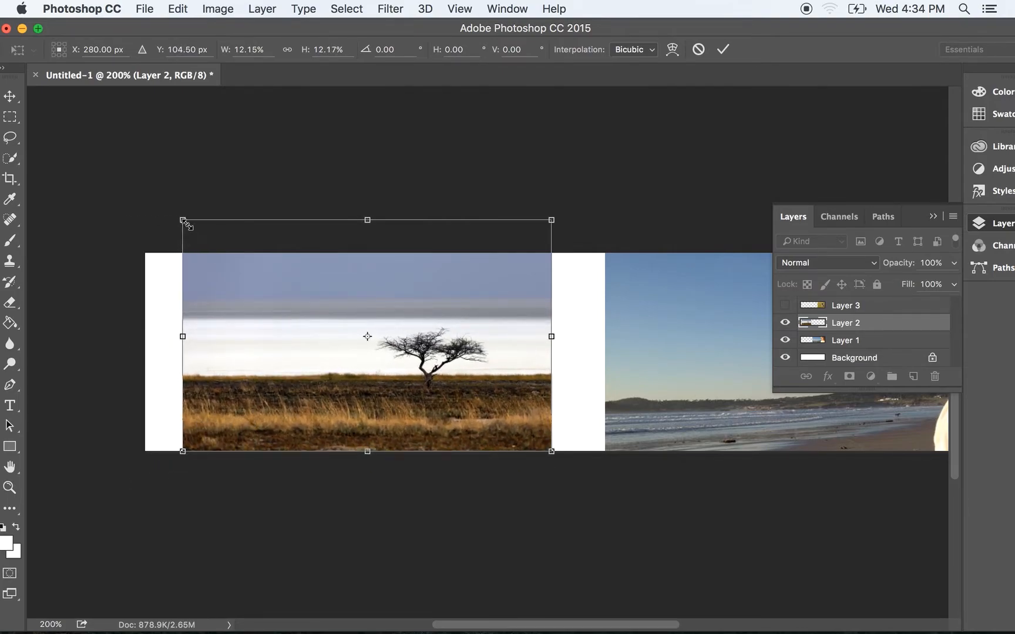
drag(180, 217, 232, 254)
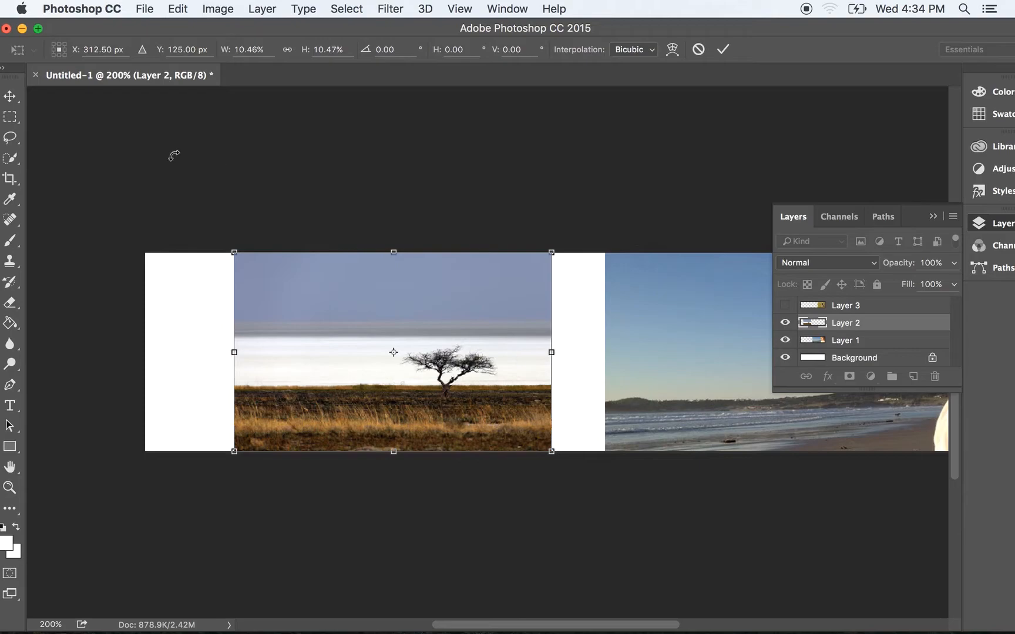
click(12, 98)
click(646, 236)
Show Layer 3 again and move the tree photo right until it meets the puppy photo's left edge.
scroll(618, 219, right, 4)
scroll(618, 220, right, 5)
scroll(617, 219, left, 3)
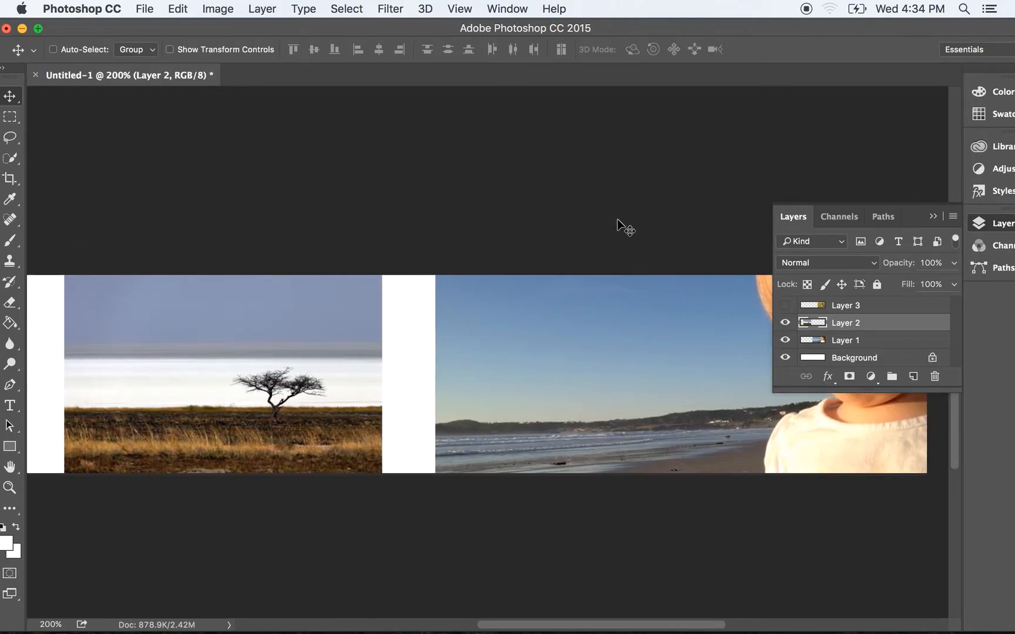
scroll(618, 219, down, 5)
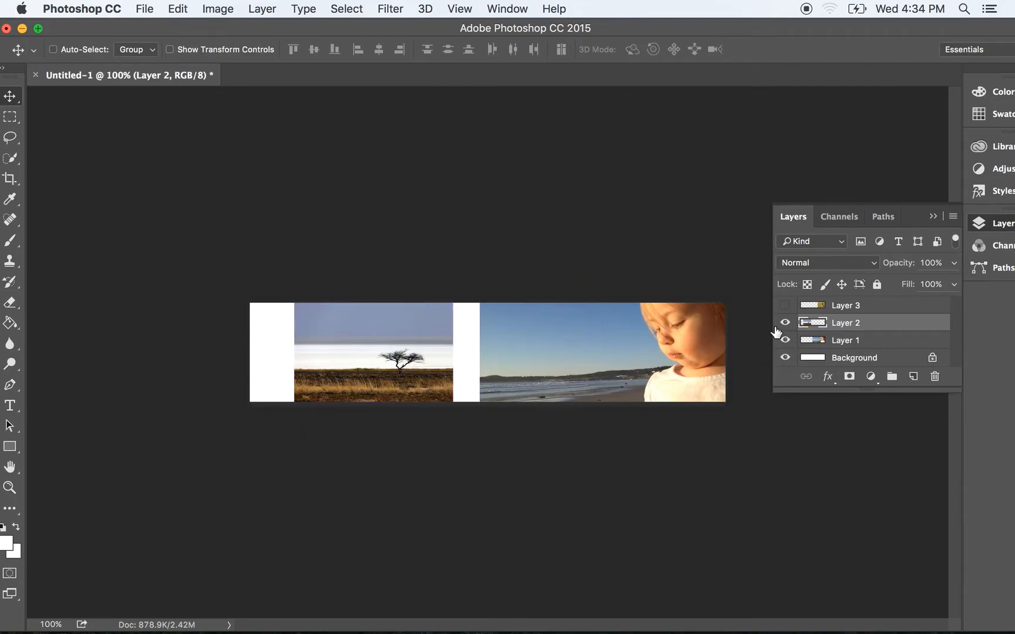
click(785, 305)
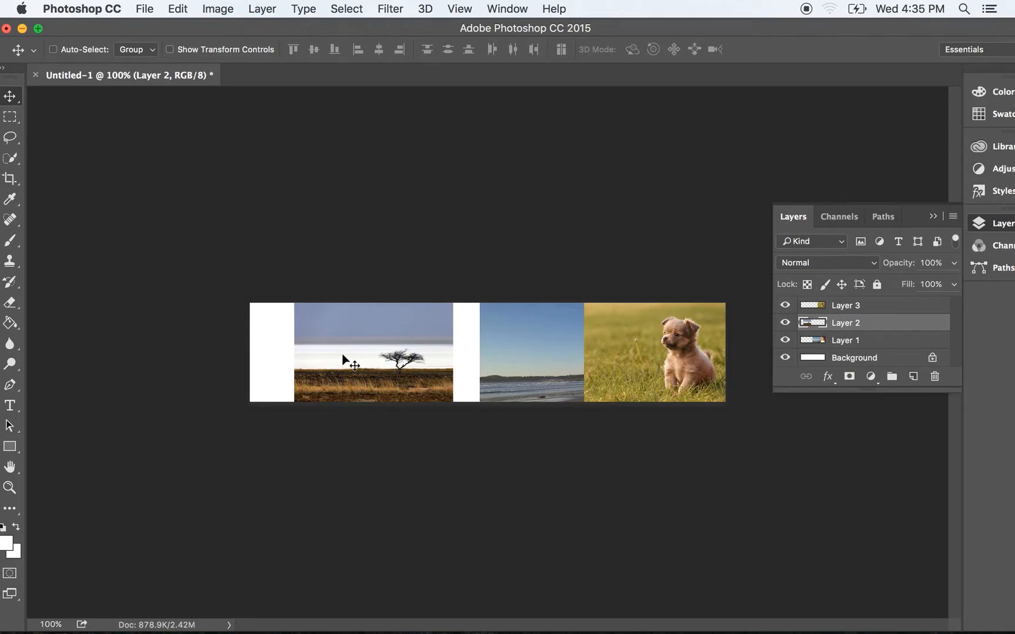
drag(342, 354, 413, 356)
key(Right)
key(Right)
key(Right)
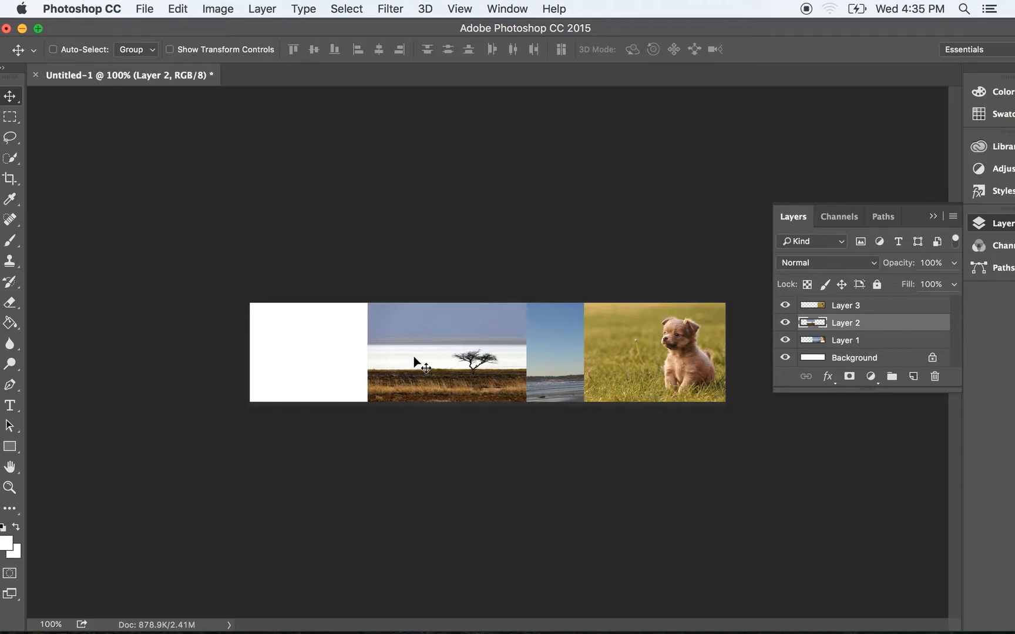
key(Right)
key(Right)
key(Right)
key(Right)
key(Right)
key(Right)
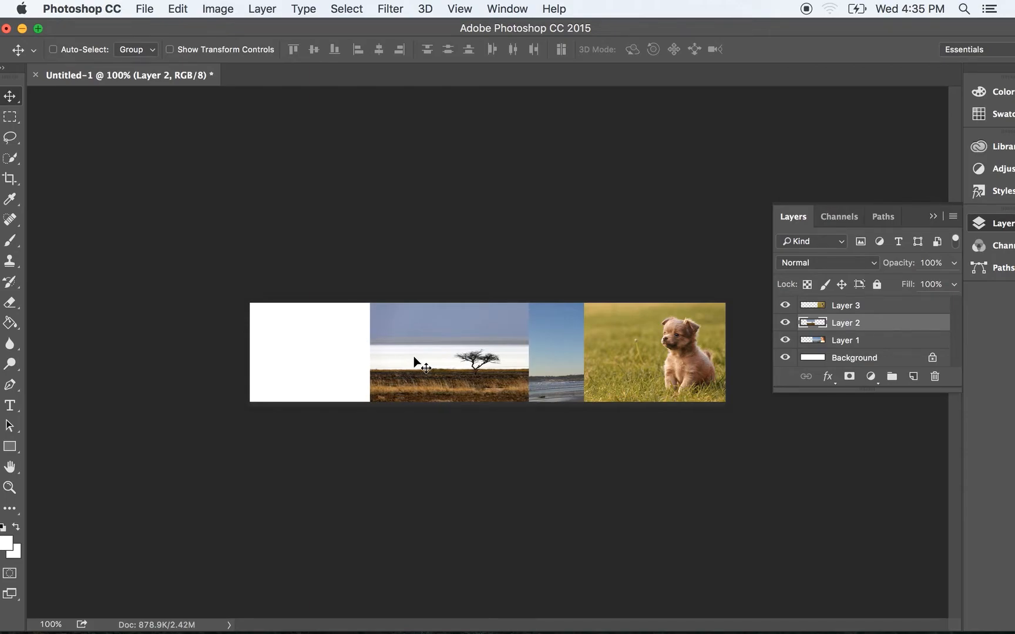
key(Right)
key(Right)
key(Right)
key(Right)
key(Right)
key(Right)
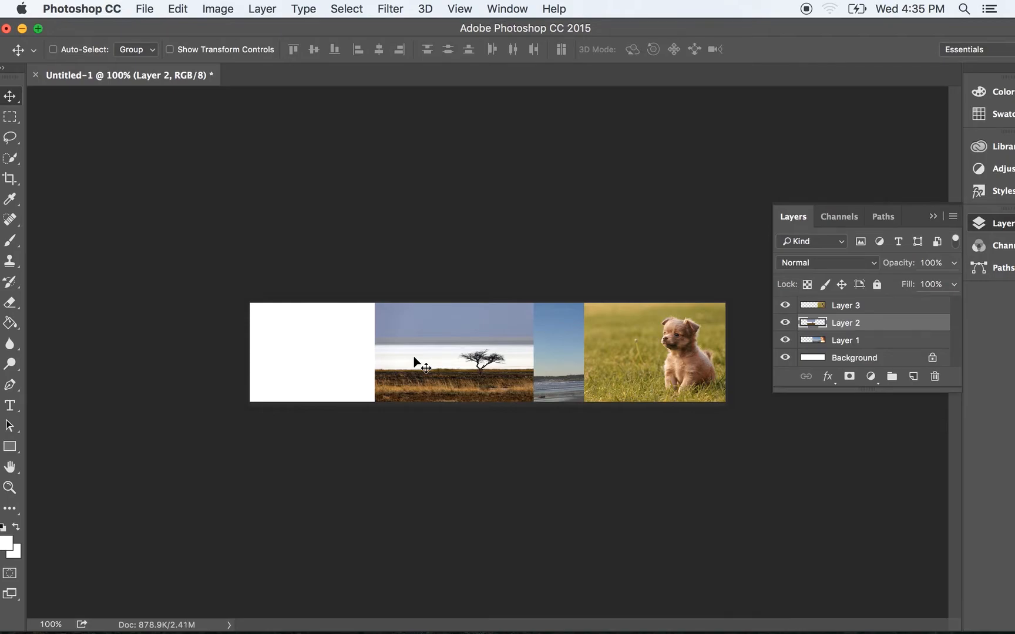
key(Right)
key(Right)
key(Right)
key(Right)
key(Right)
key(Right)
key(Right)
key(Right)
key(Right)
key(Right)
key(Right)
key(Right)
key(Right)
key(Right)
key(Right)
key(Right)
key(Right)
key(Right)
key(Right)
key(Right)
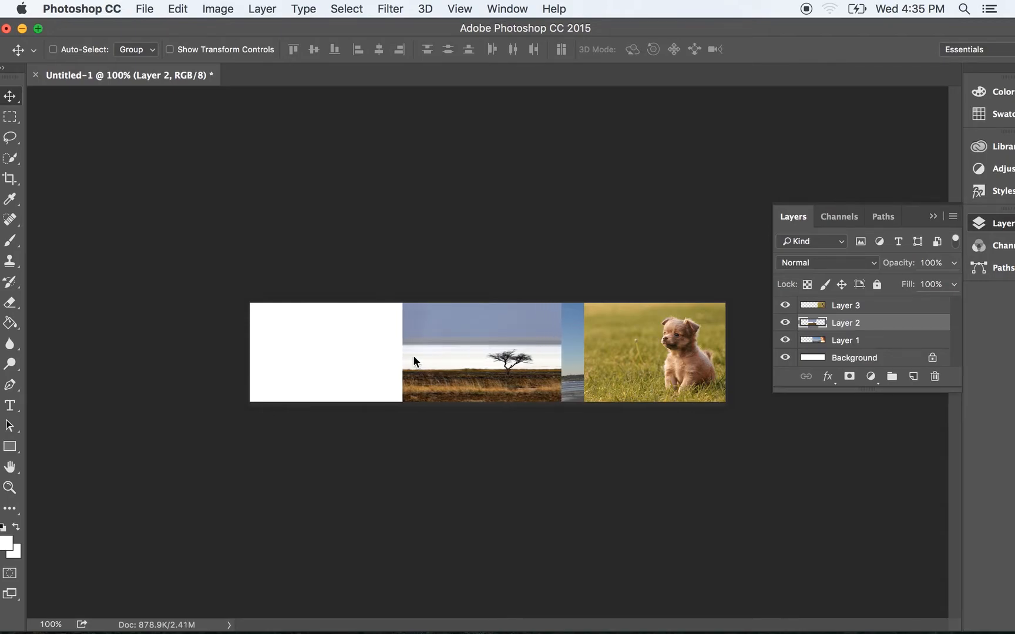
key(Right)
key(Right)
key(Right)
key(Right)
key(Right)
key(Right)
key(Right)
key(Right)
key(Right)
key(Right)
key(Right)
key(Right)
key(Right)
key(Right)
key(Right)
key(Right)
key(Right)
key(Right)
key(Right)
key(Right)
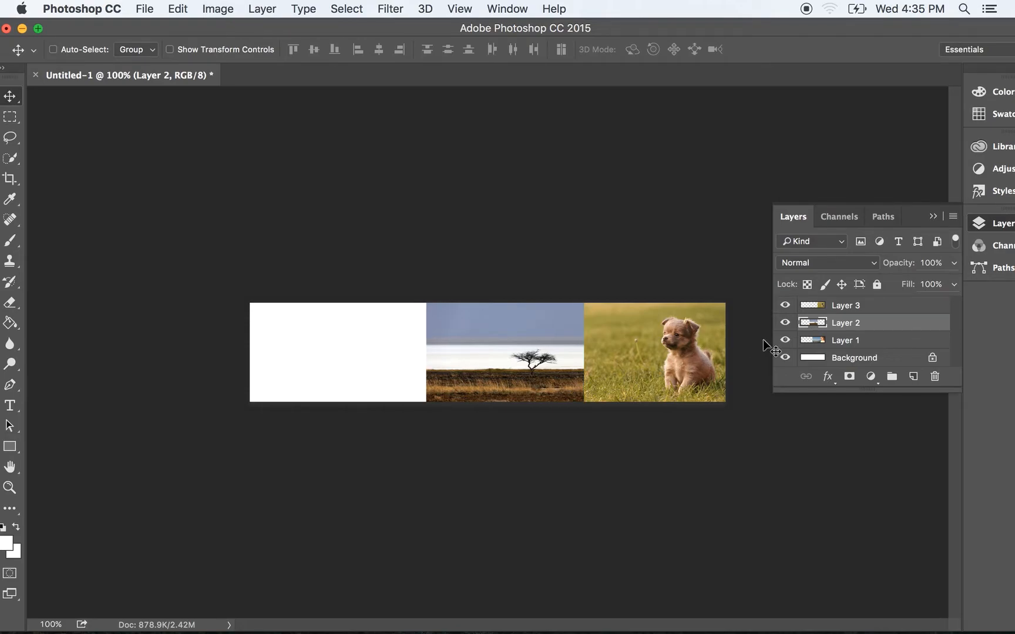
Hide Layers 2 and 3, scale the Layer 1 child photo to about 64% so it matches the banner height, and apply the transformation.
click(785, 323)
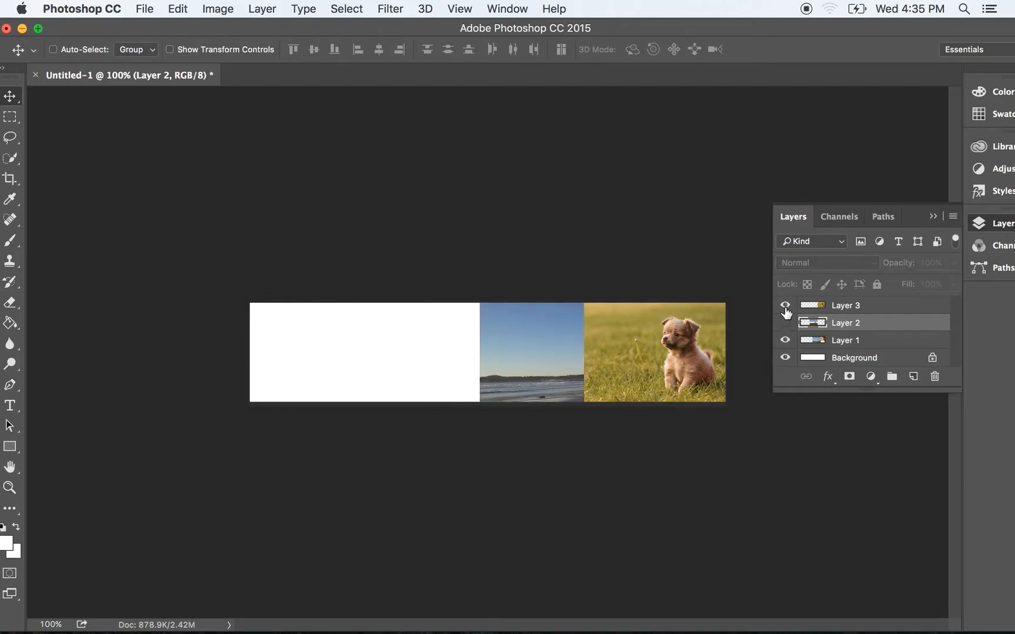
click(785, 304)
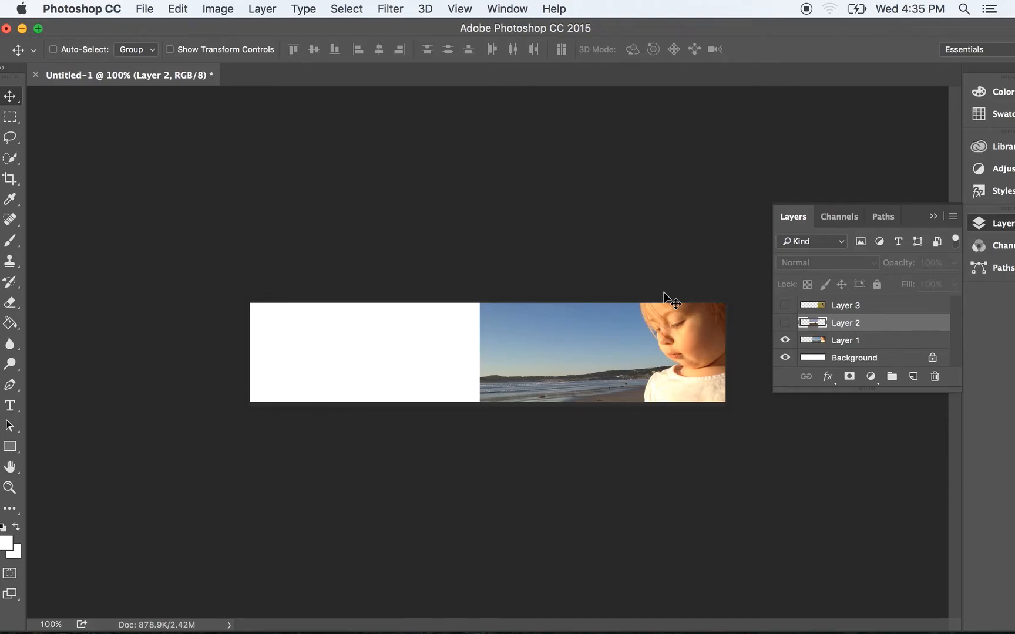
click(880, 345)
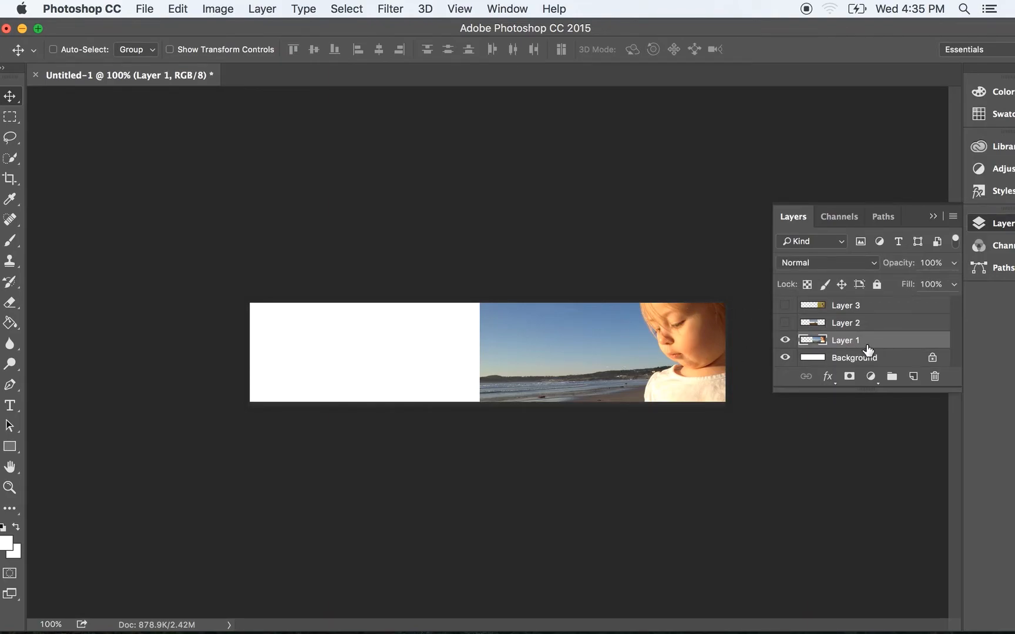
key(super+t)
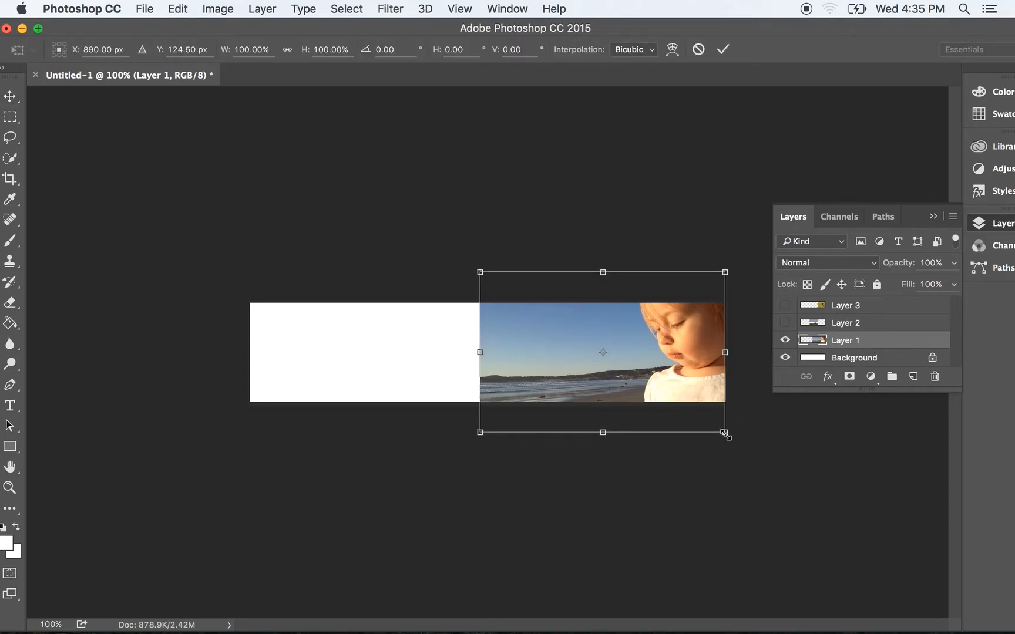
drag(725, 433, 682, 404)
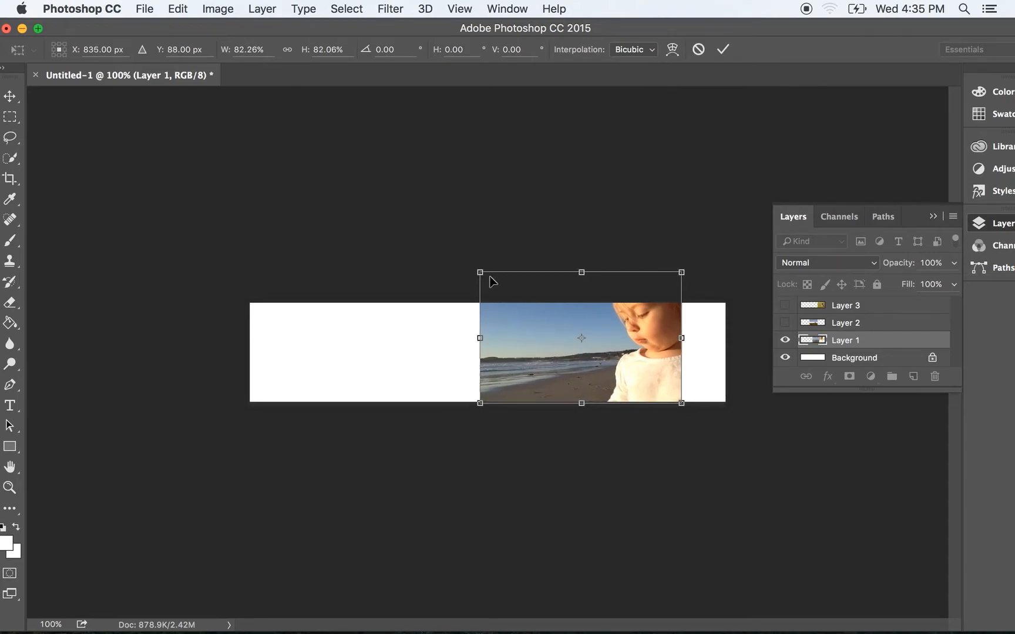
drag(481, 271, 528, 292)
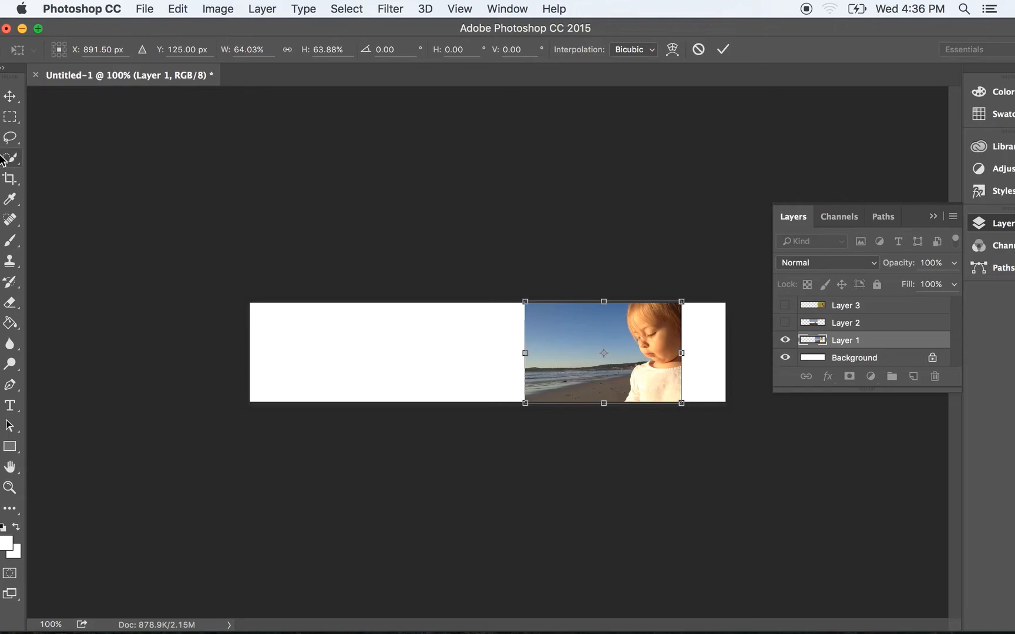
click(10, 97)
click(650, 236)
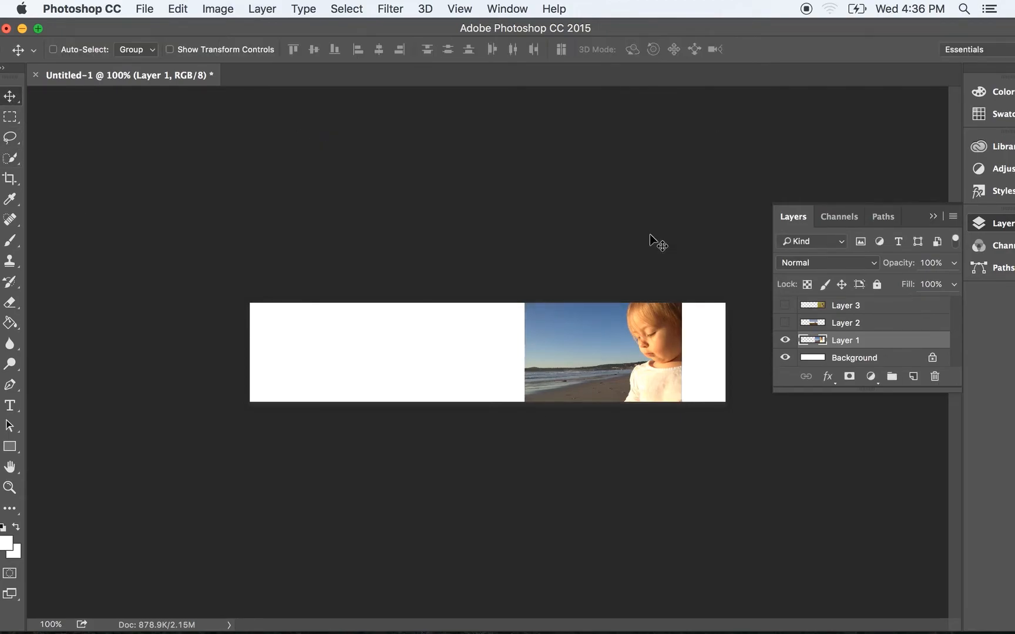
Show Layers 2 and 3 again and move the child photo left until it meets the tree photo's left edge.
click(785, 323)
click(784, 306)
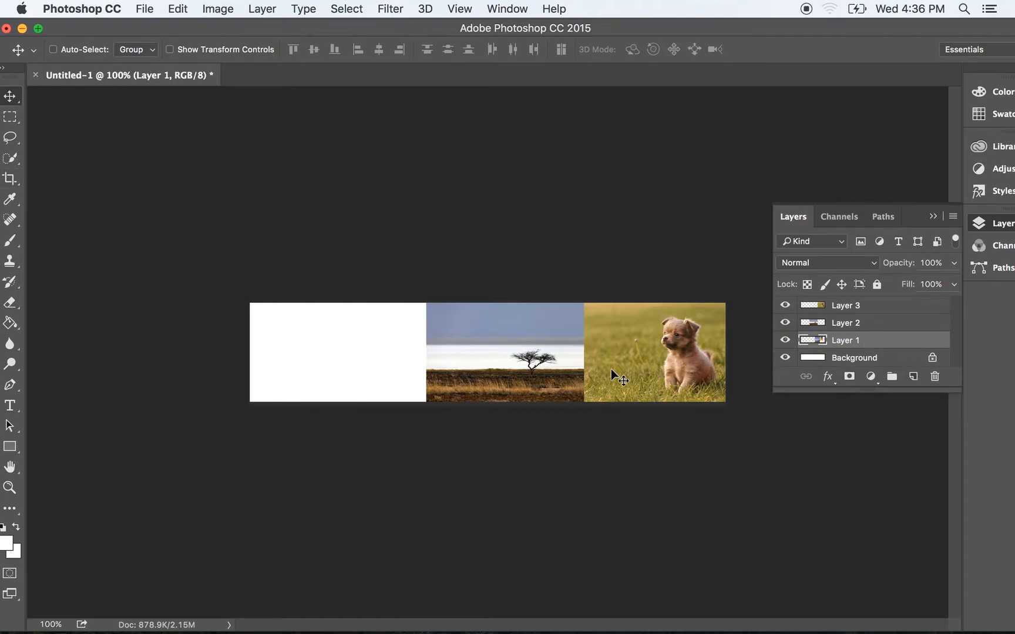
drag(609, 367, 350, 376)
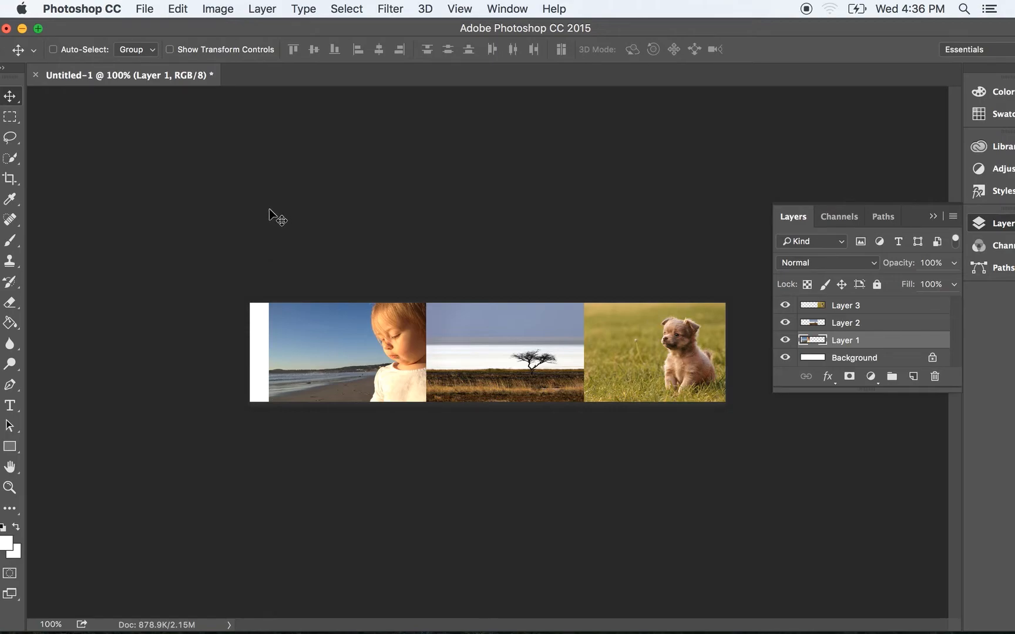
Select the rectangular area covering all three photos, excluding the white strip, and check the selection's edges up close.
click(10, 120)
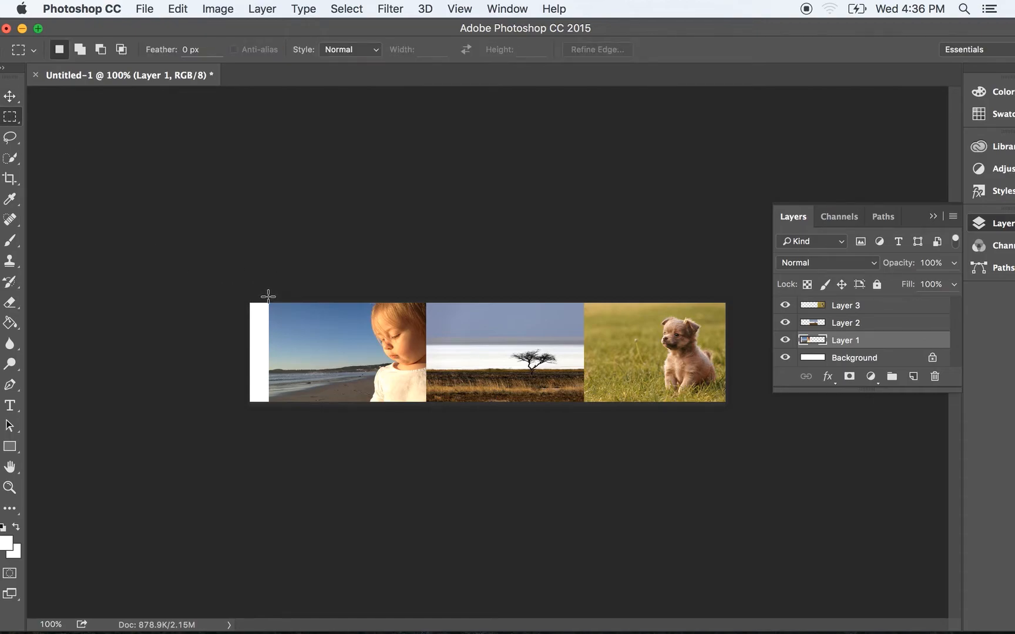
drag(268, 296, 822, 482)
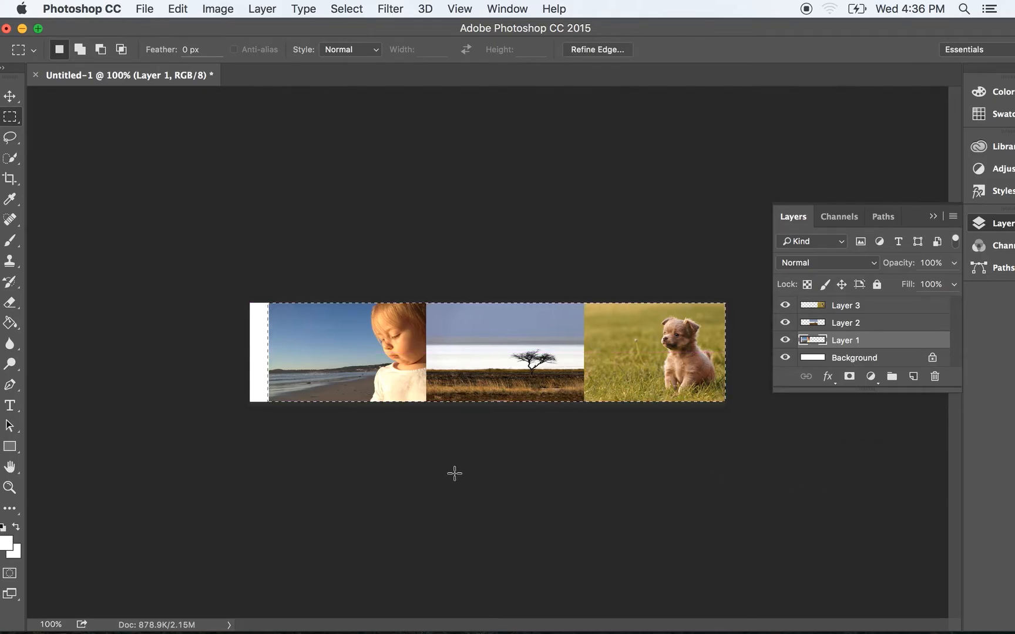
key(super+equal)
key(super+equal)
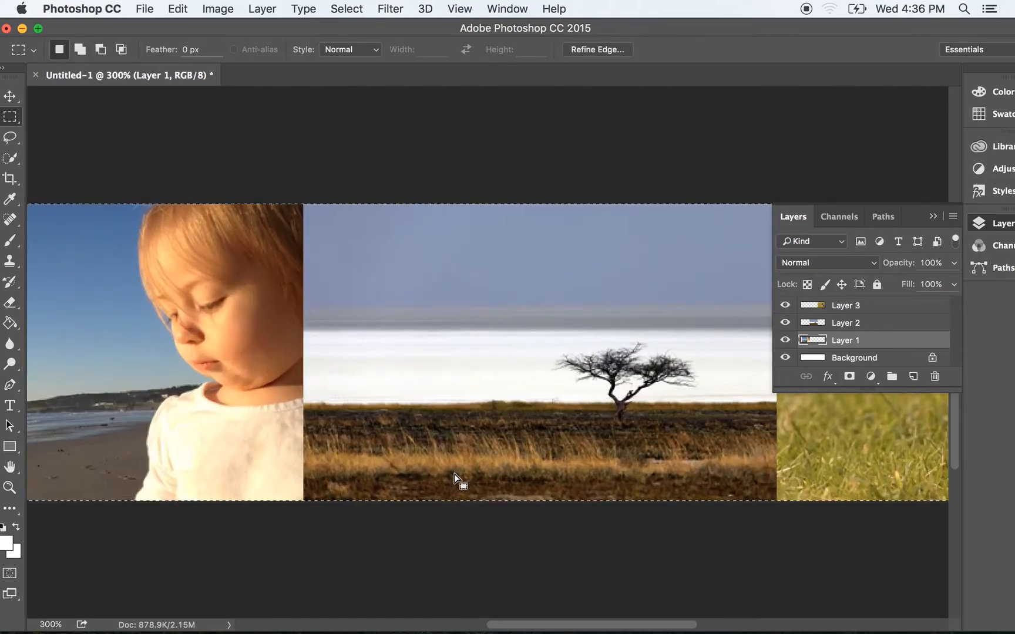
scroll(454, 475, left, 10)
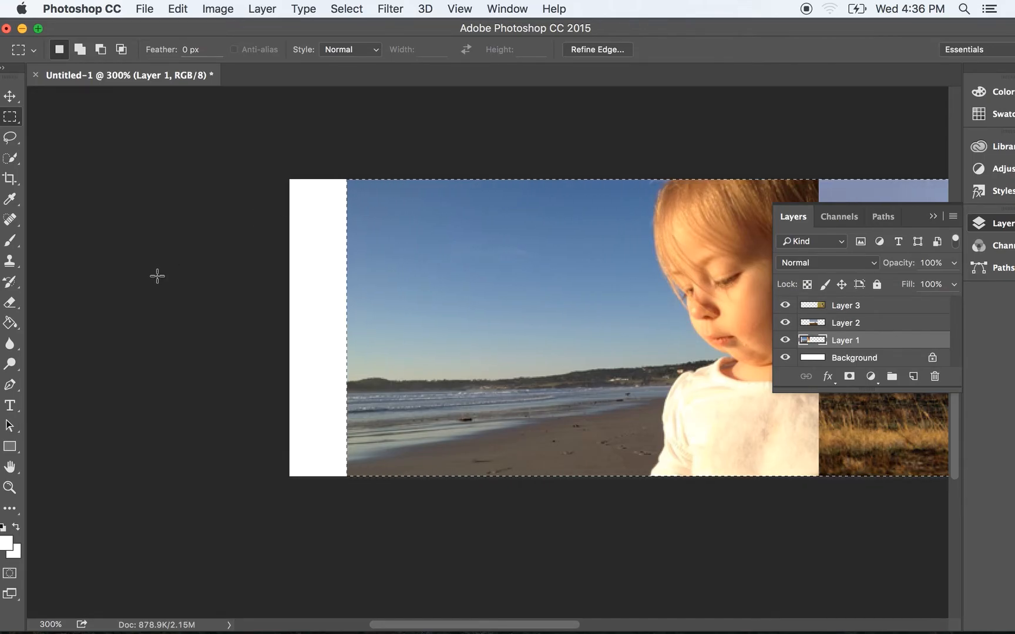
scroll(157, 276, right, 15)
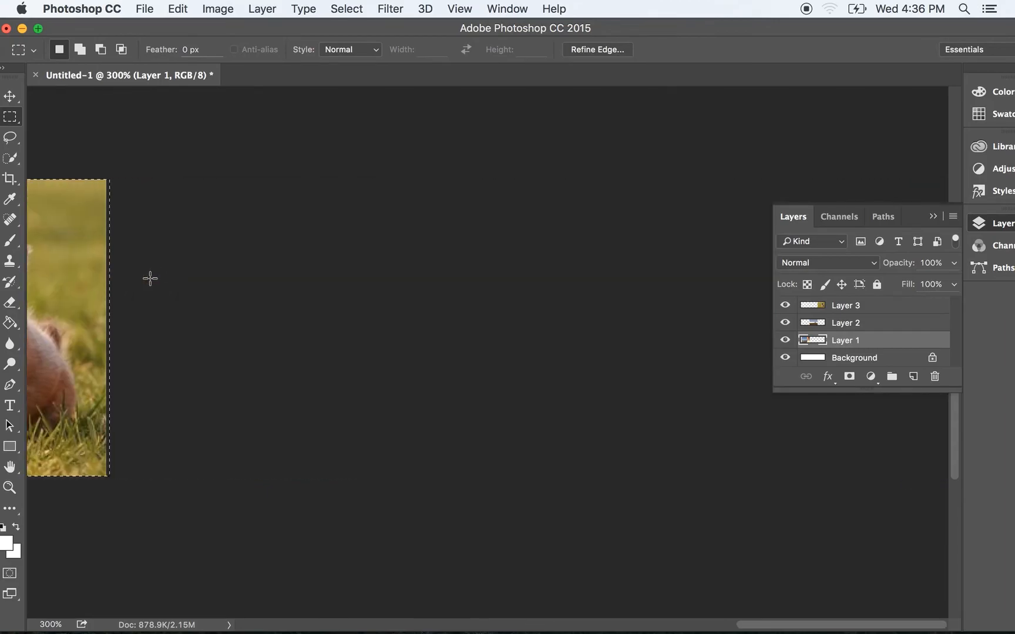
scroll(151, 278, left, 2)
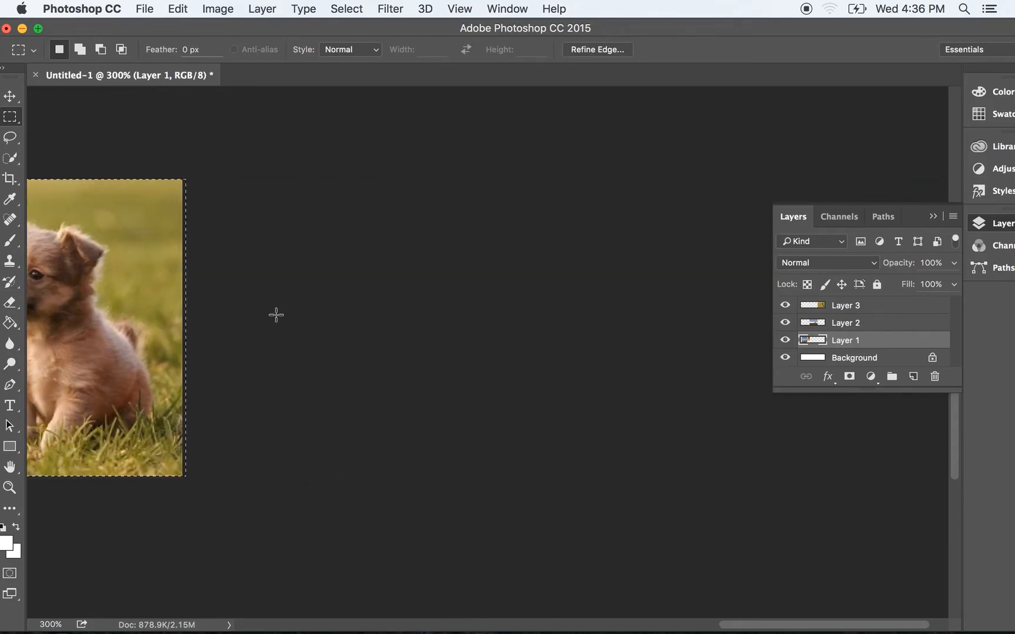
scroll(276, 315, left, 1)
scroll(276, 315, left, 15)
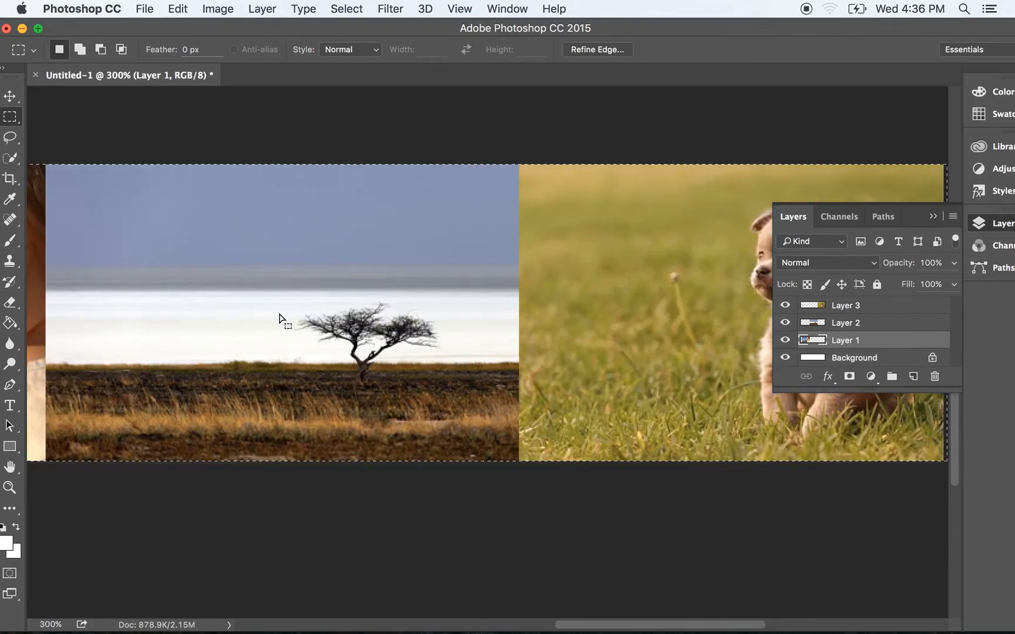
key(super+minus)
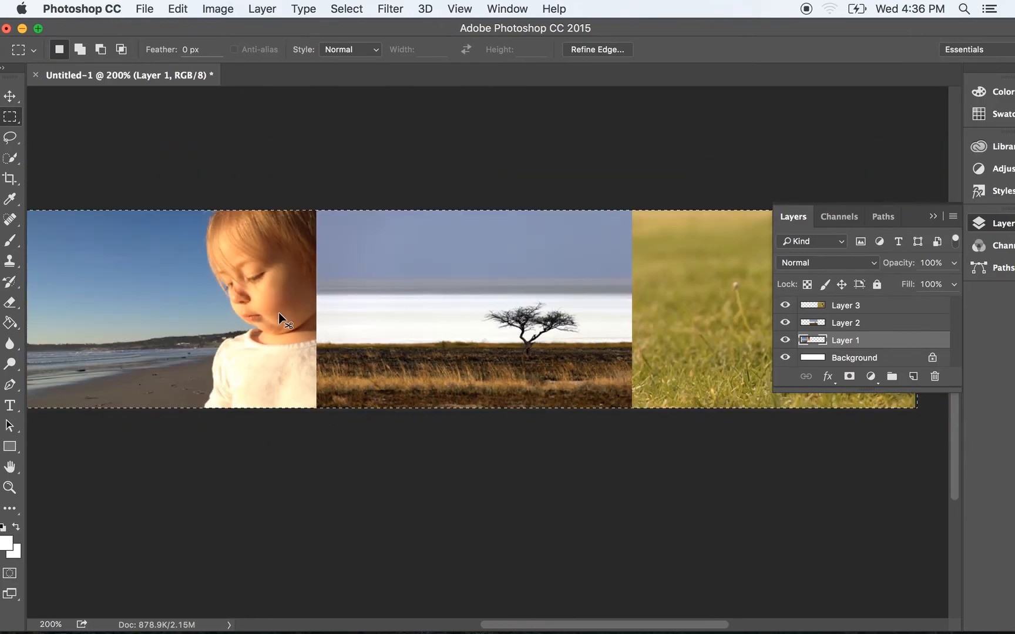
key(super+minus)
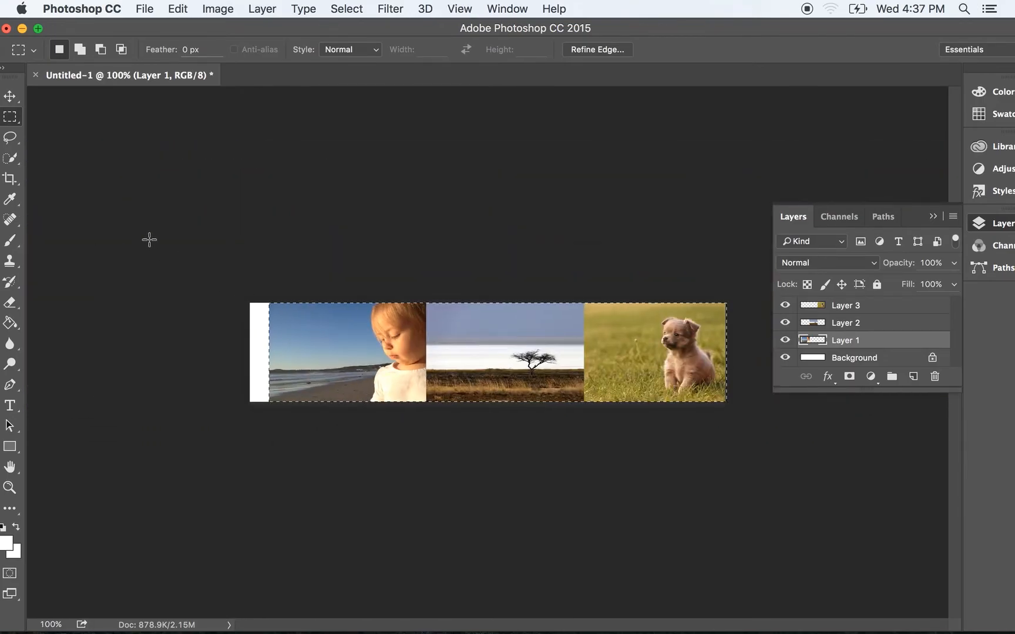
Crop the image to the selection around the three photos and deselect.
click(218, 9)
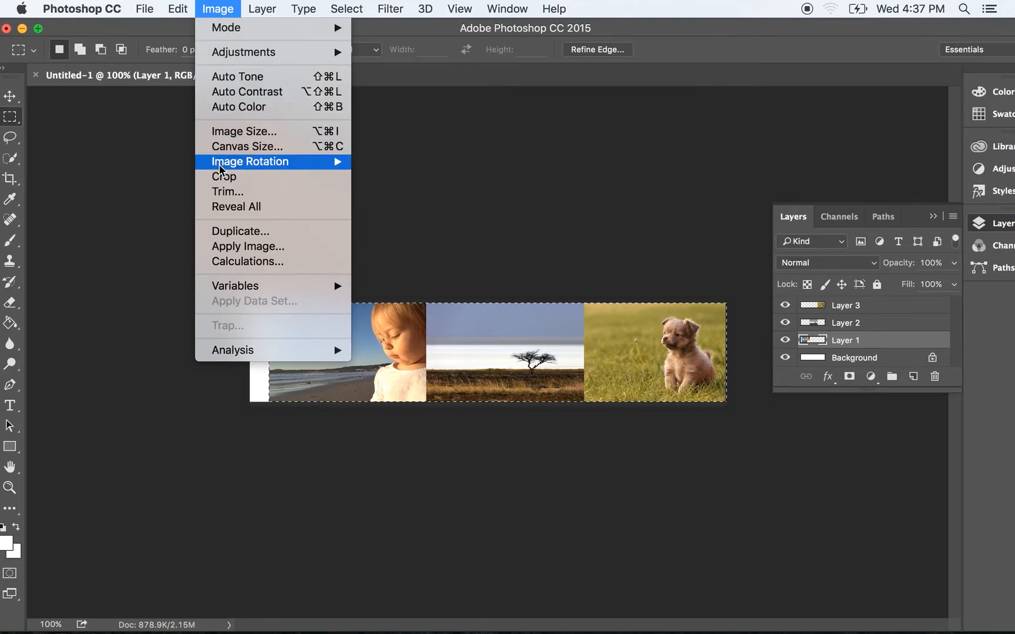
click(222, 180)
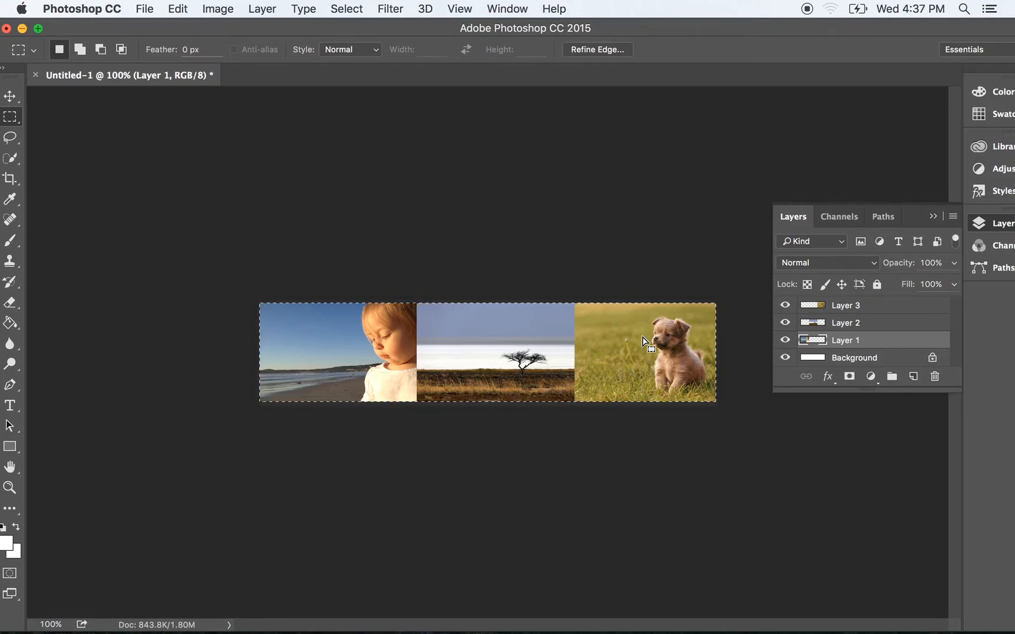
key(super+d)
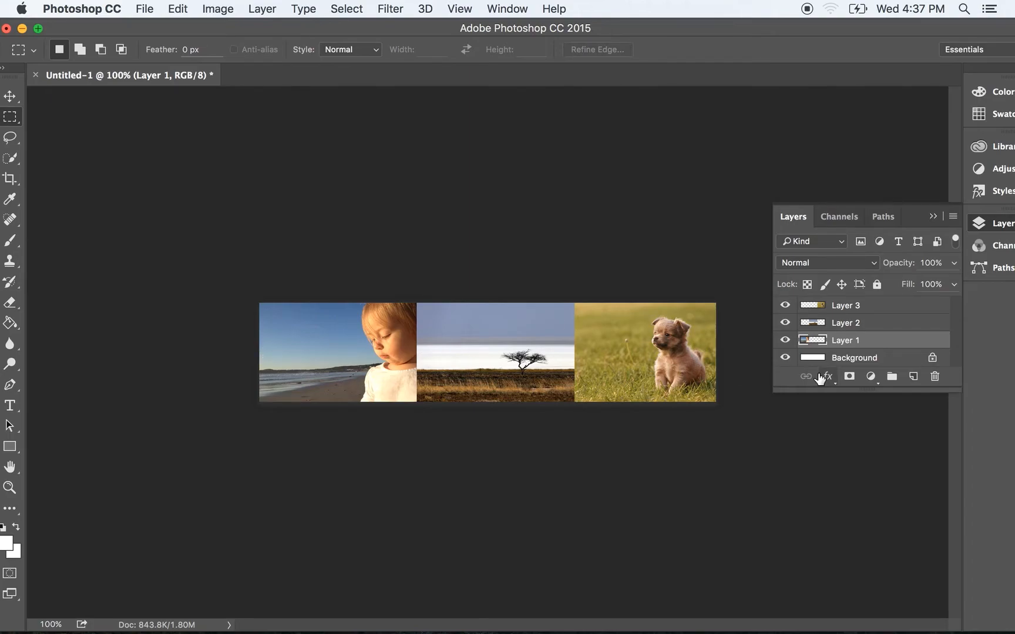
Add the text "RULE OF THIRDS" in white 12 pt Myriad Pro Regular, starting on the child photo.
click(12, 410)
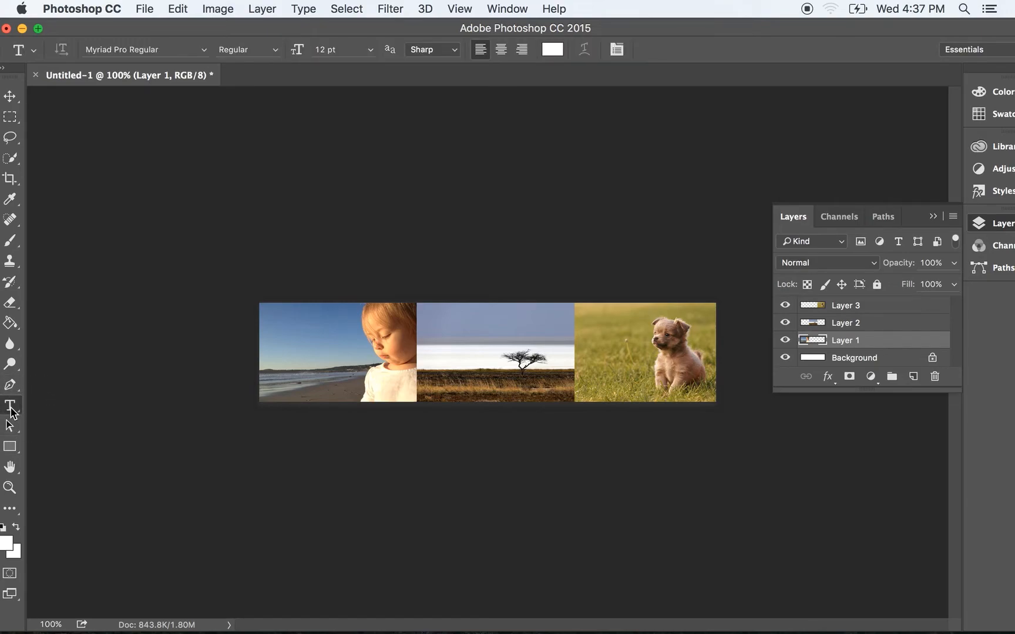
click(314, 352)
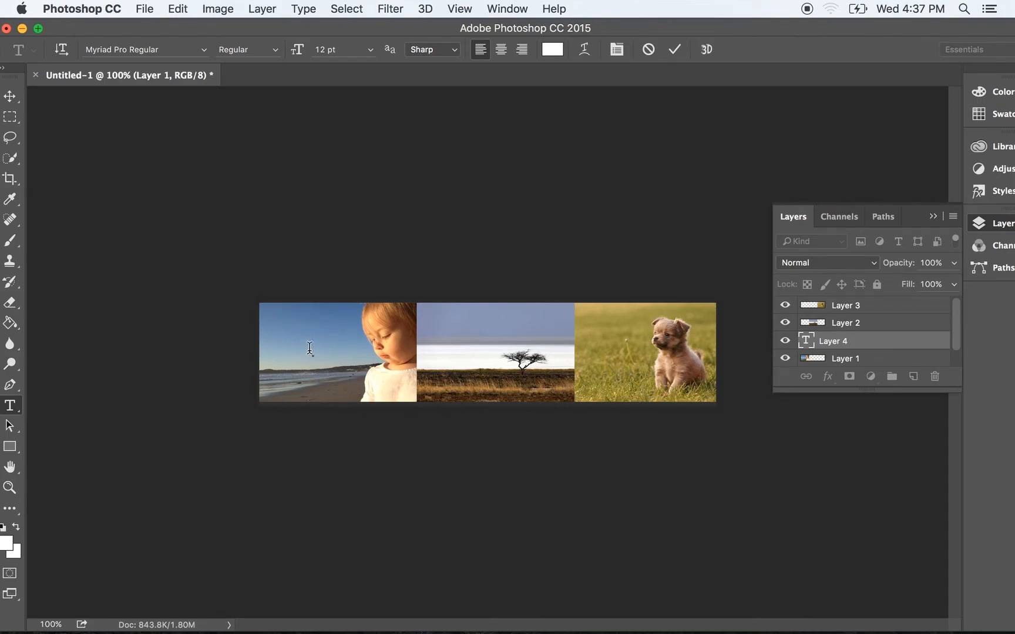
text(RULE OF THI)
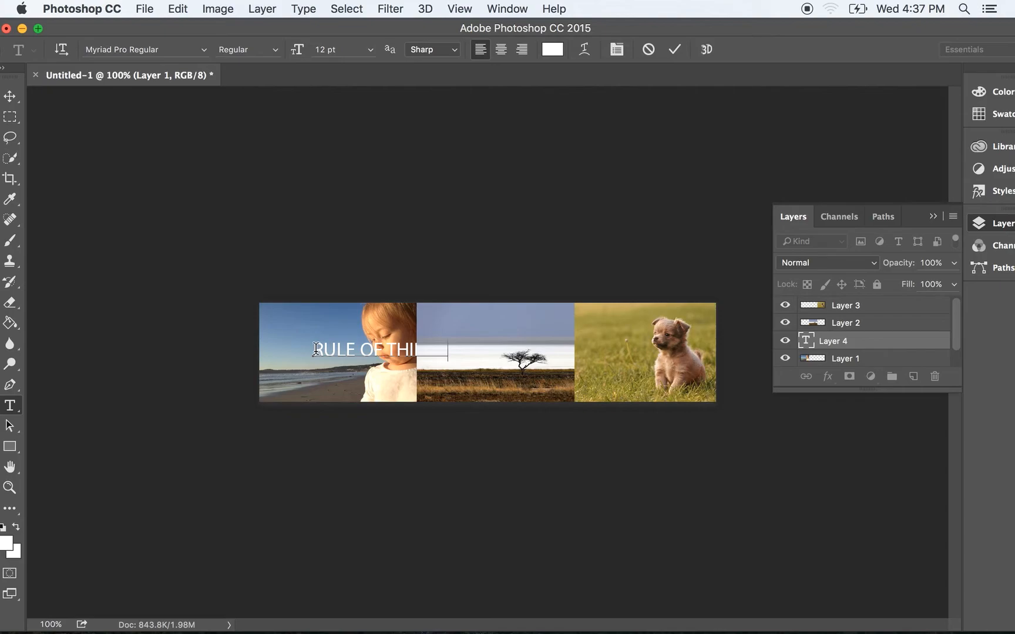
Change the font of the whole RULE OF THIRDS text to Avenir Black.
drag(316, 349, 503, 334)
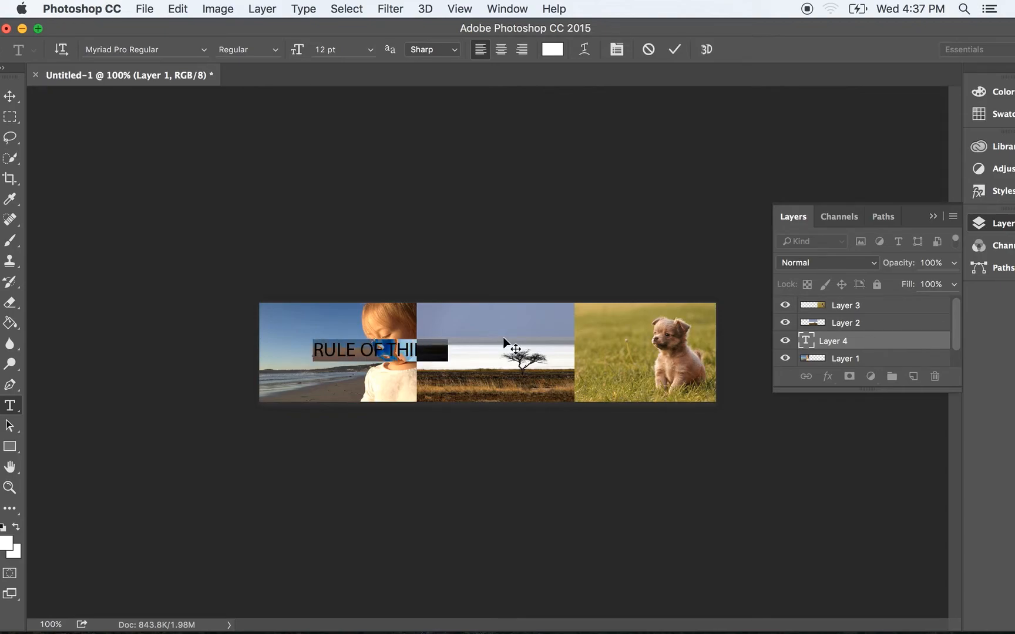
double_click(132, 52)
triple_click(132, 52)
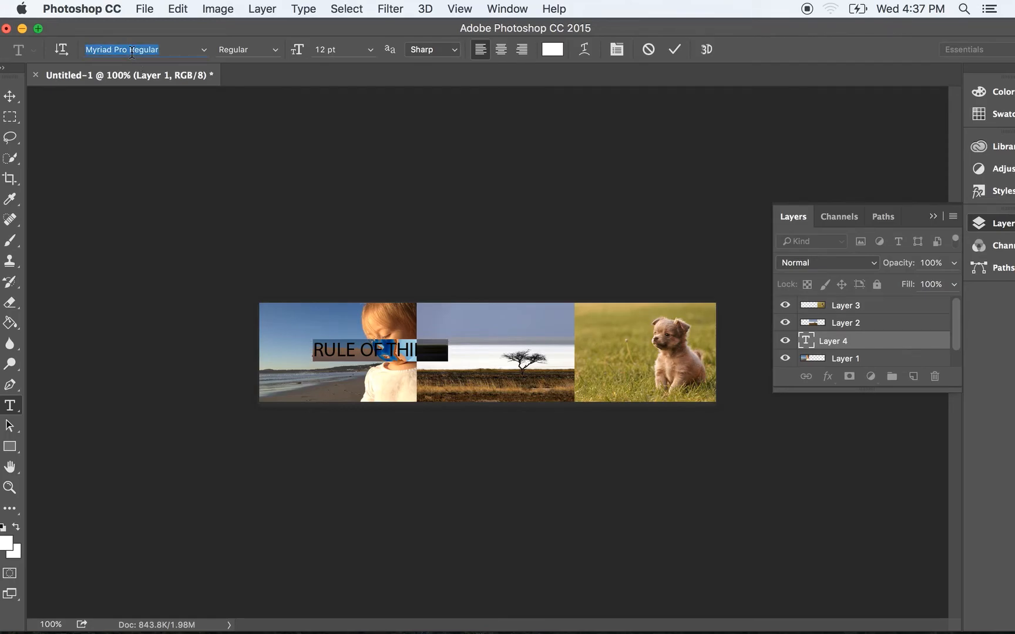
text(AV)
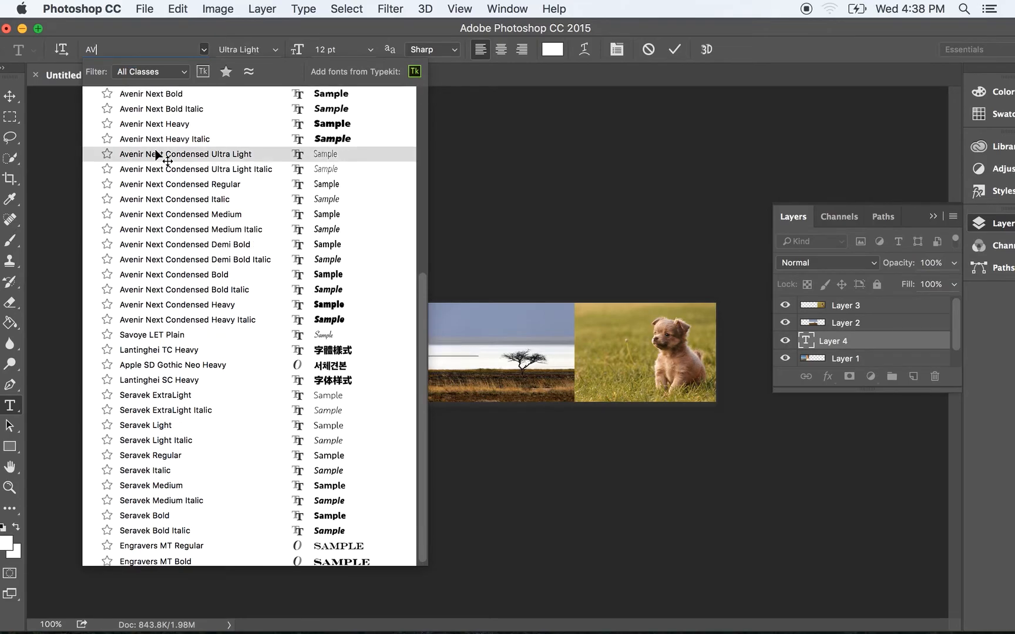
scroll(156, 155, up, 5)
scroll(156, 155, up, 5)
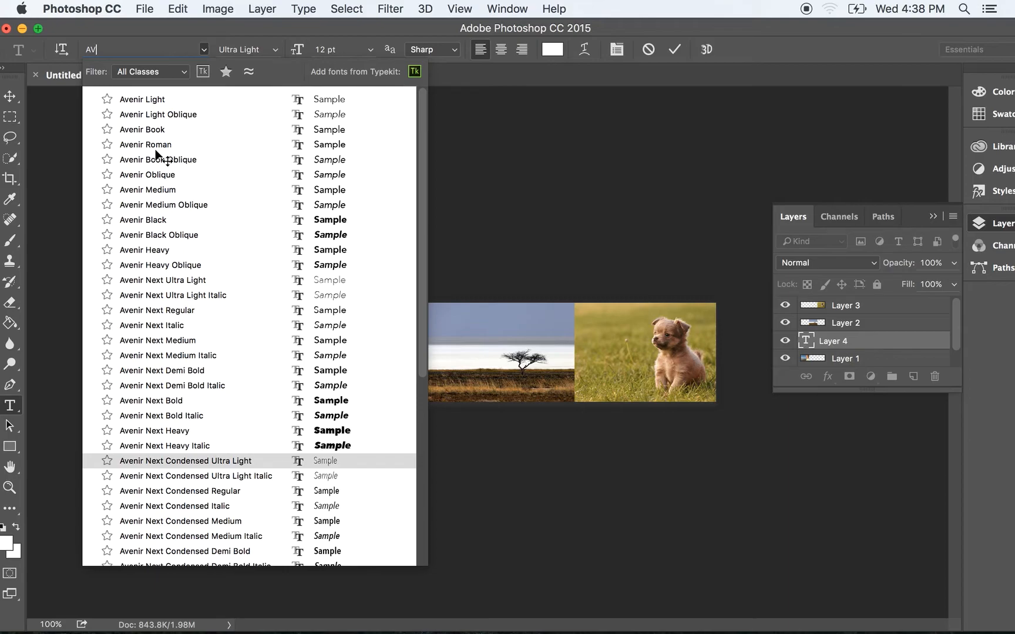
scroll(156, 154, down, 2)
scroll(156, 154, up, 2)
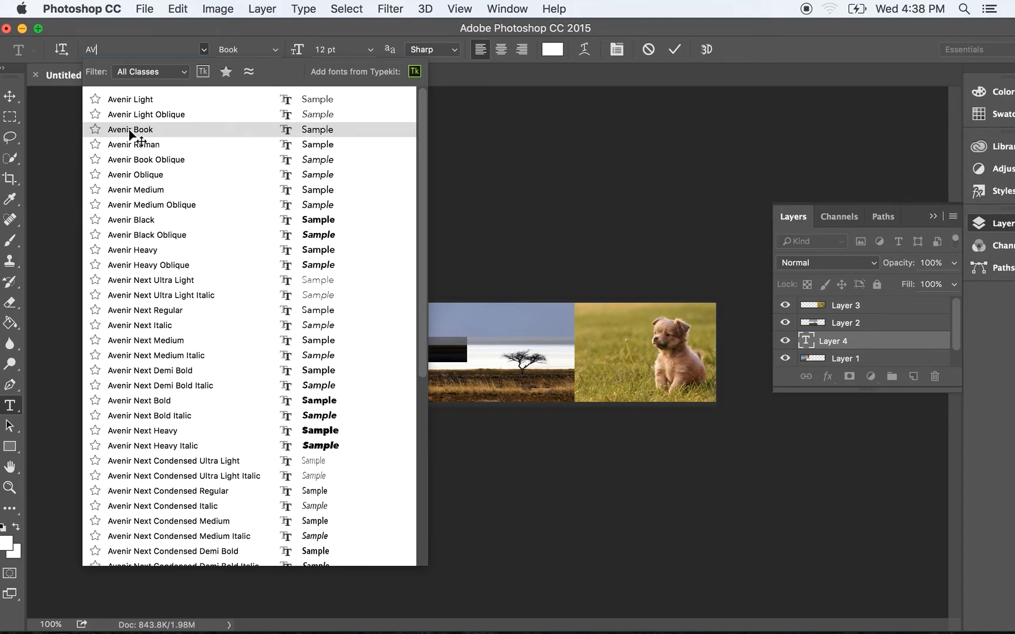
click(140, 221)
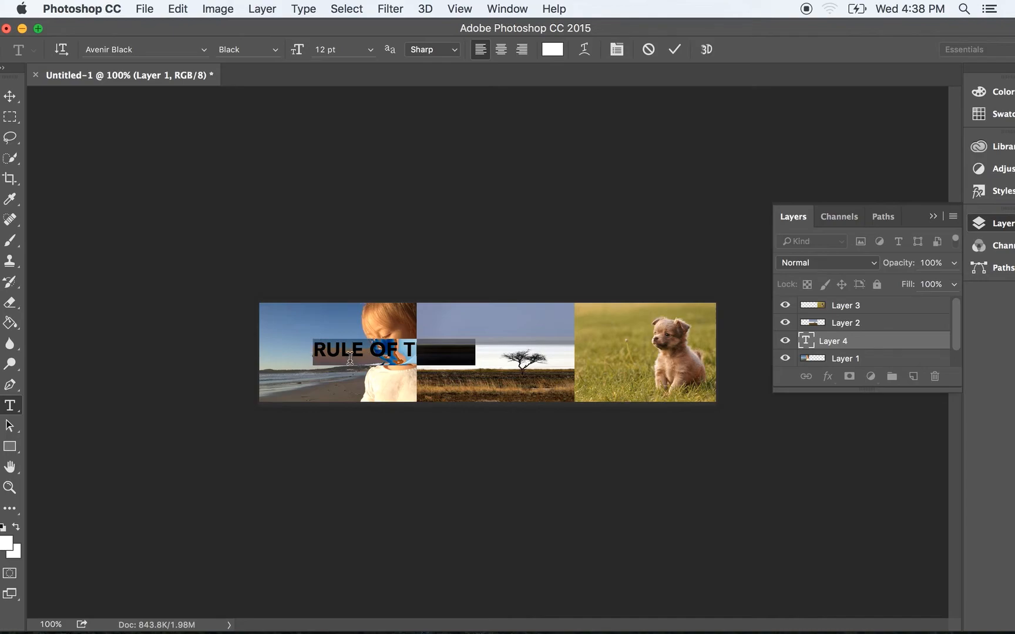
Place the RULE OF THIRDS layer above Layer 3 and position the text across the child and tree photos.
click(10, 95)
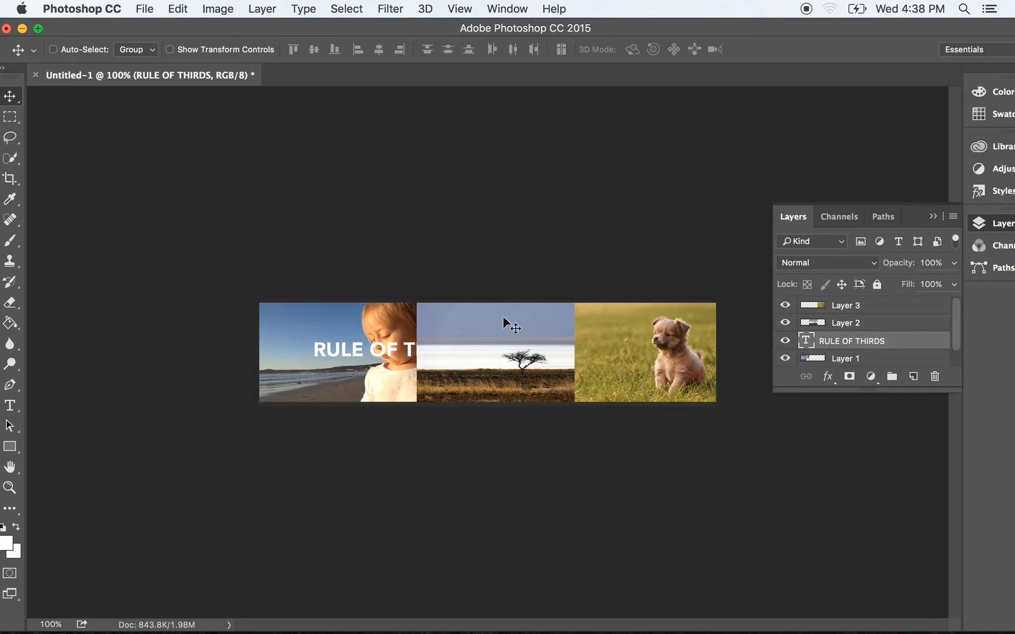
drag(362, 350, 391, 339)
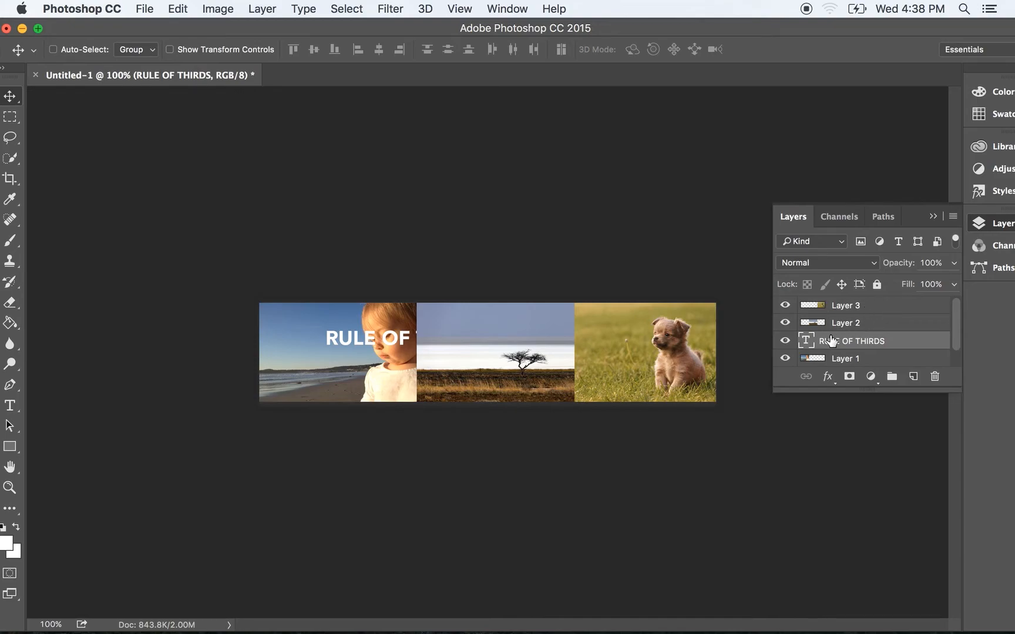
drag(814, 344, 815, 305)
mouse_move(450, 340)
mouse_down()
mouse_move(521, 332)
mouse_move(590, 346)
mouse_move(431, 345)
mouse_move(565, 343)
mouse_move(439, 345)
mouse_up()
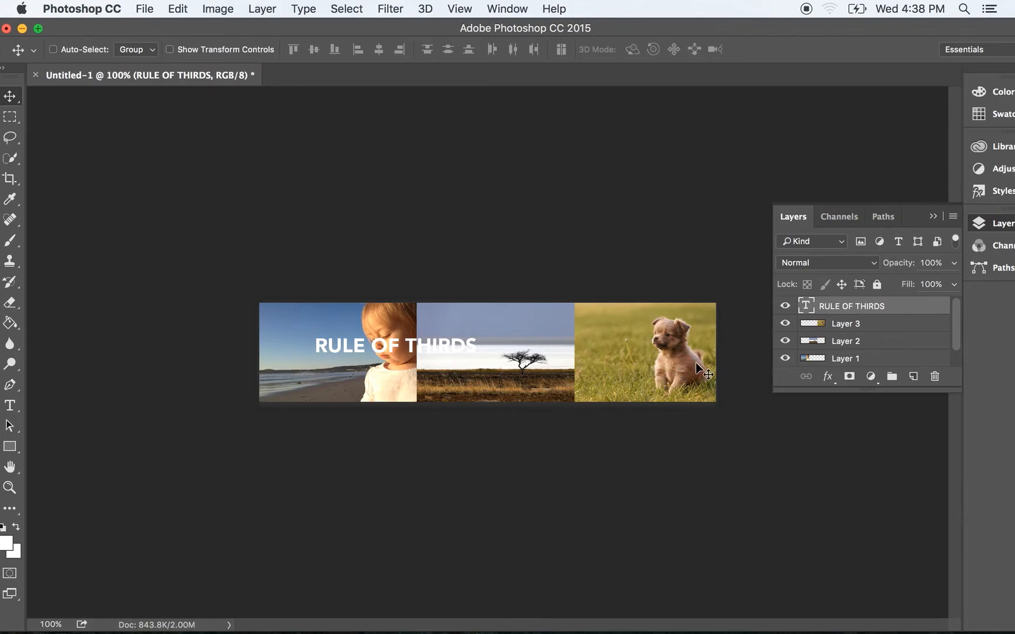
Scale the RULE OF THIRDS text proportionally to about 267% so it stretches across all three photos.
key(super+t)
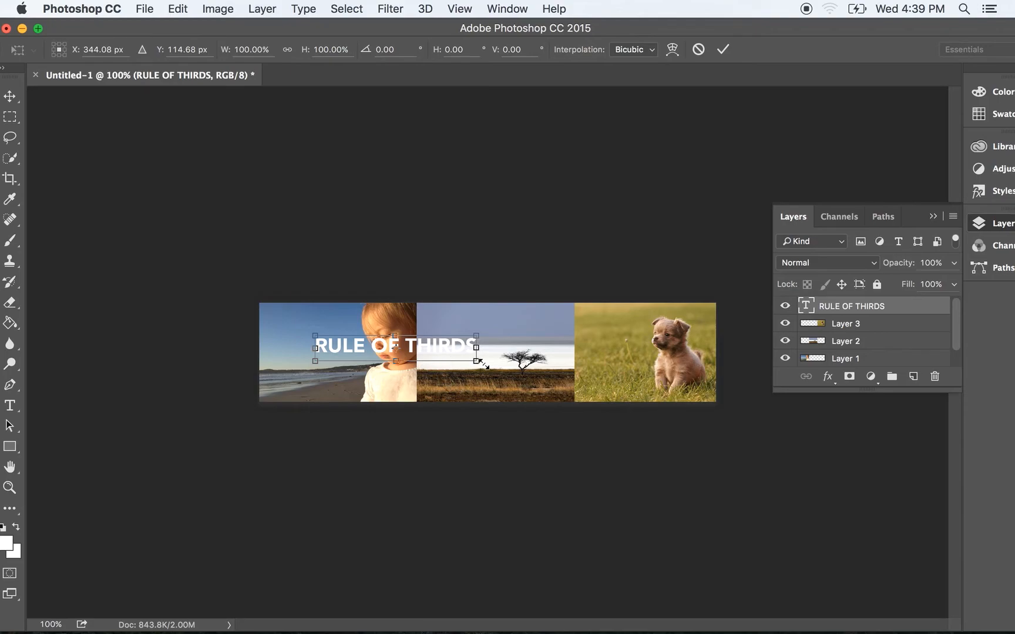
drag(476, 363, 703, 409)
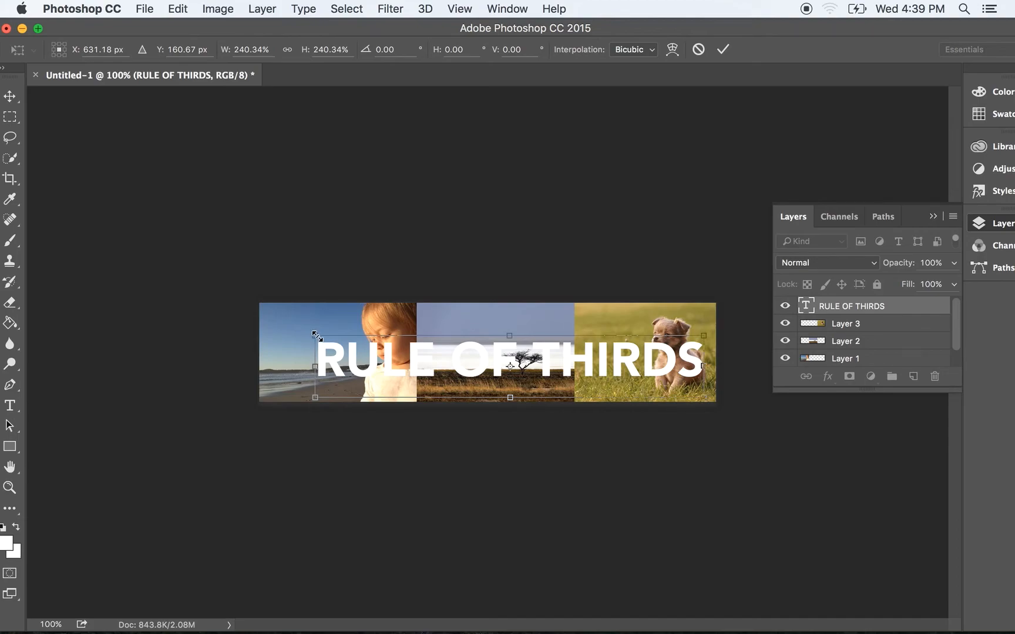
drag(316, 335, 275, 317)
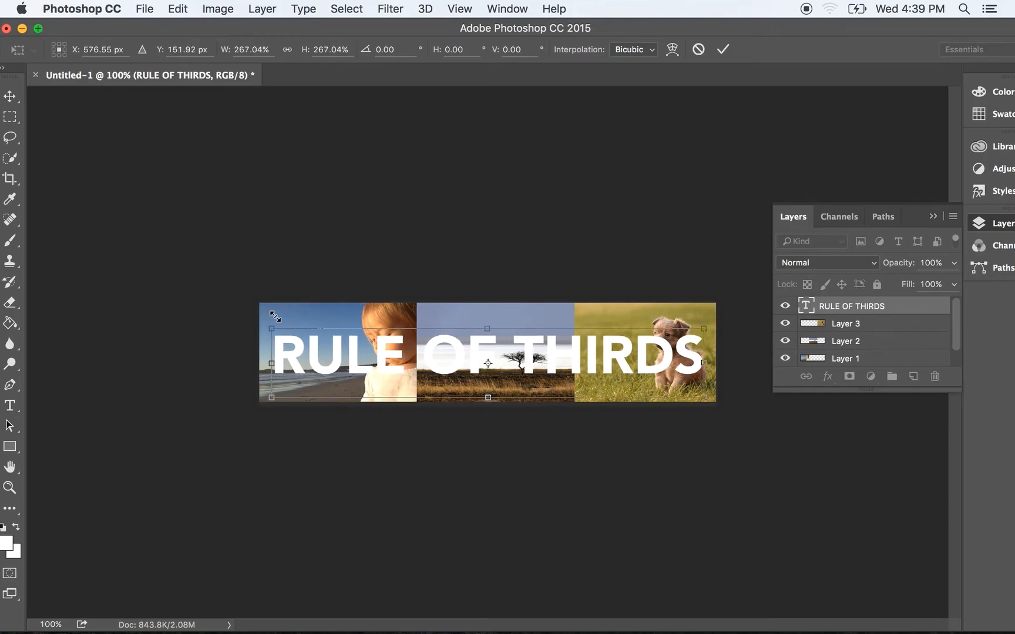
Nudge the enlarged RULE OF THIRDS text 11 px to the right and apply the transformation.
key(Right)
key(Right)
key(Right)
key(Right)
key(Right)
key(Right)
key(Right)
key(Right)
key(Right)
key(Right)
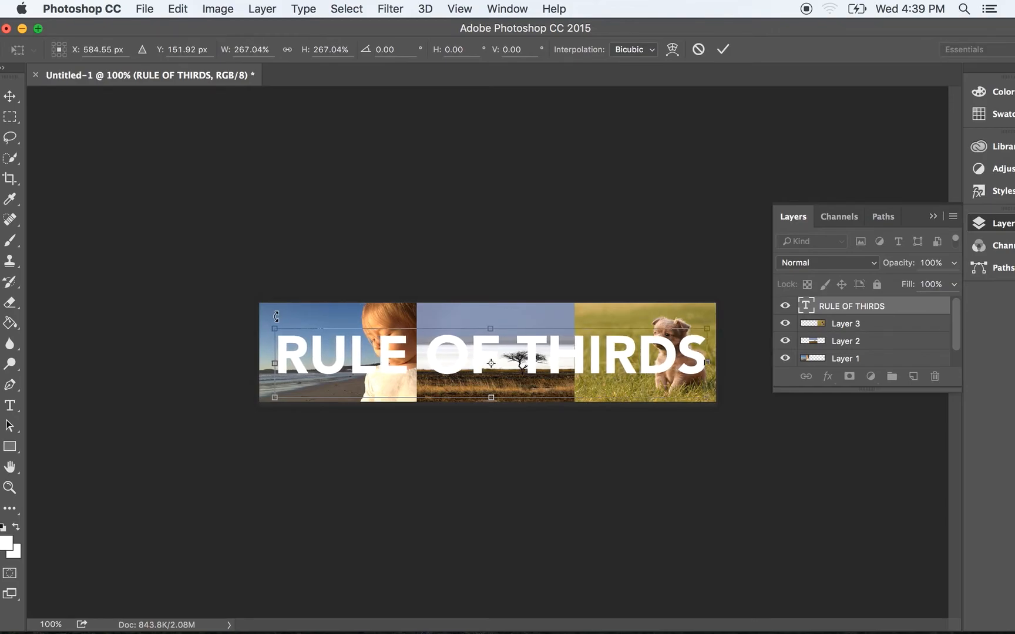
key(Right)
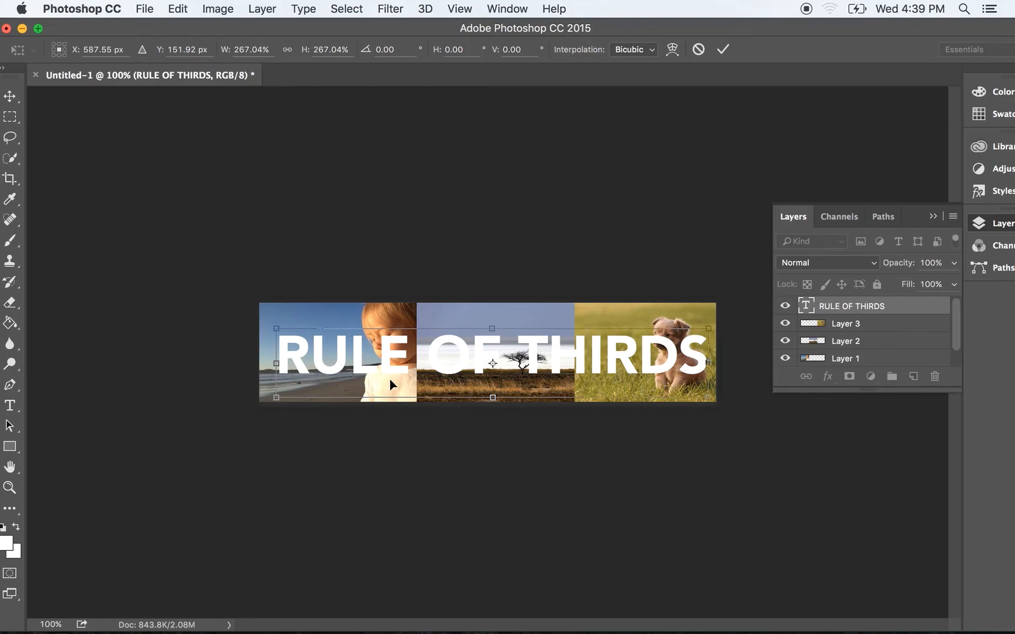
click(10, 100)
click(647, 239)
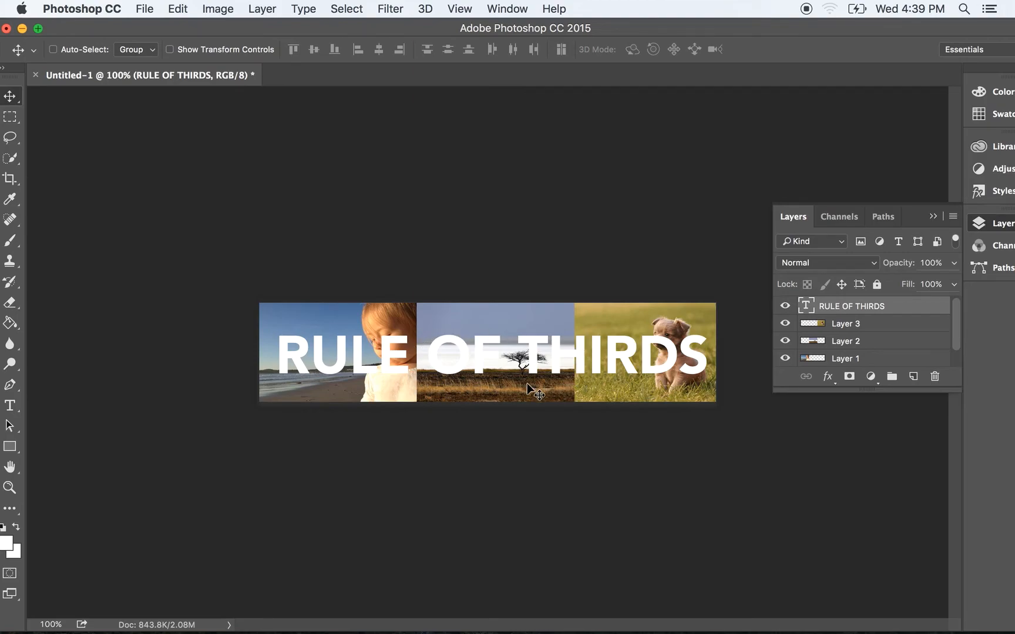
Move the RULE OF THIRDS text up to the photos' upper edge and set its layer opacity to 50%.
drag(603, 359, 606, 334)
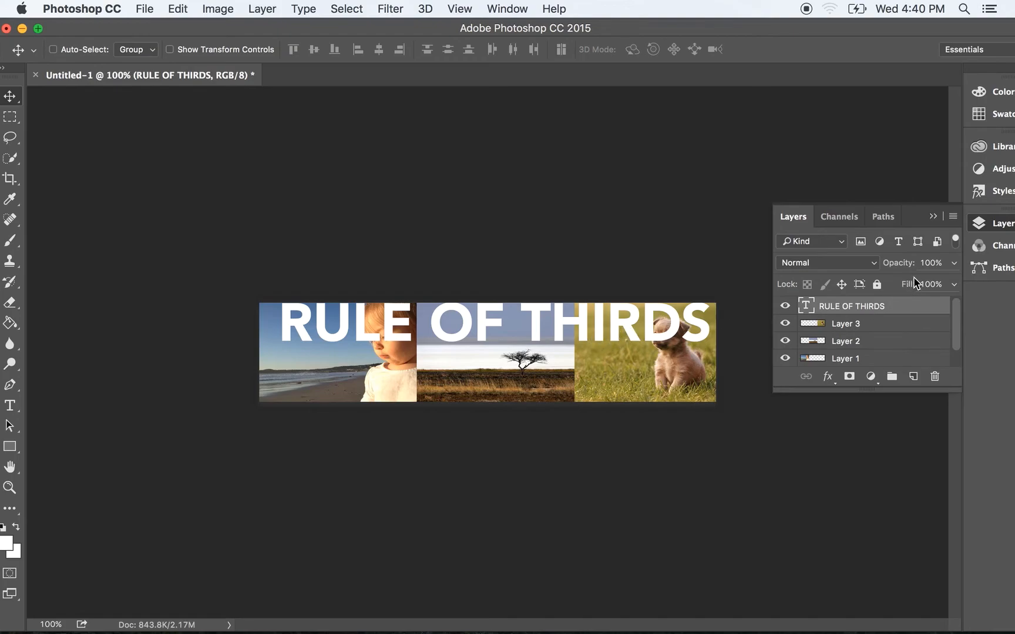
click(954, 263)
drag(950, 282, 915, 288)
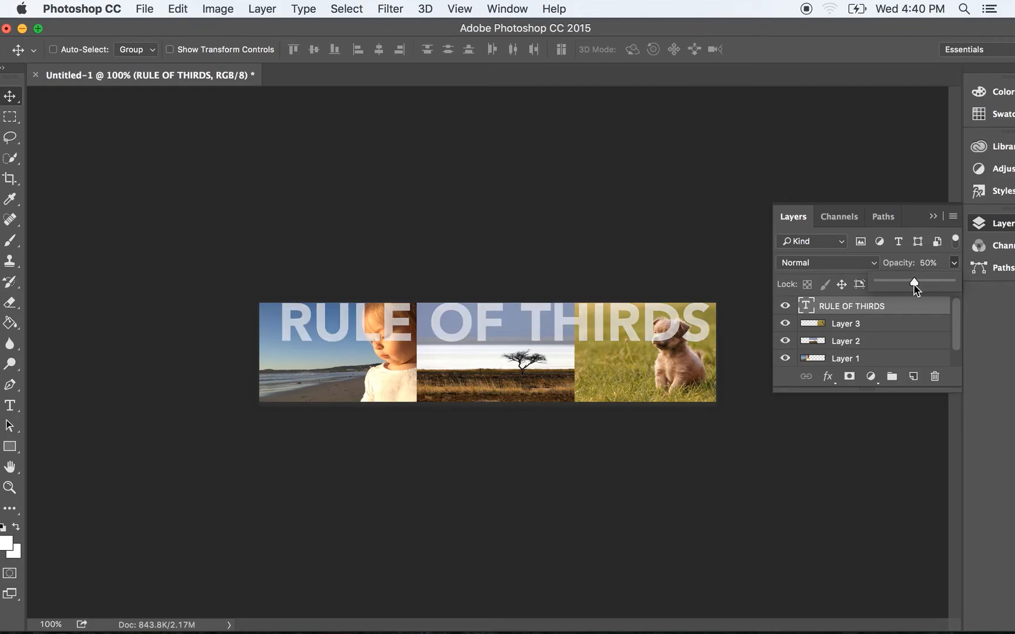
click(714, 486)
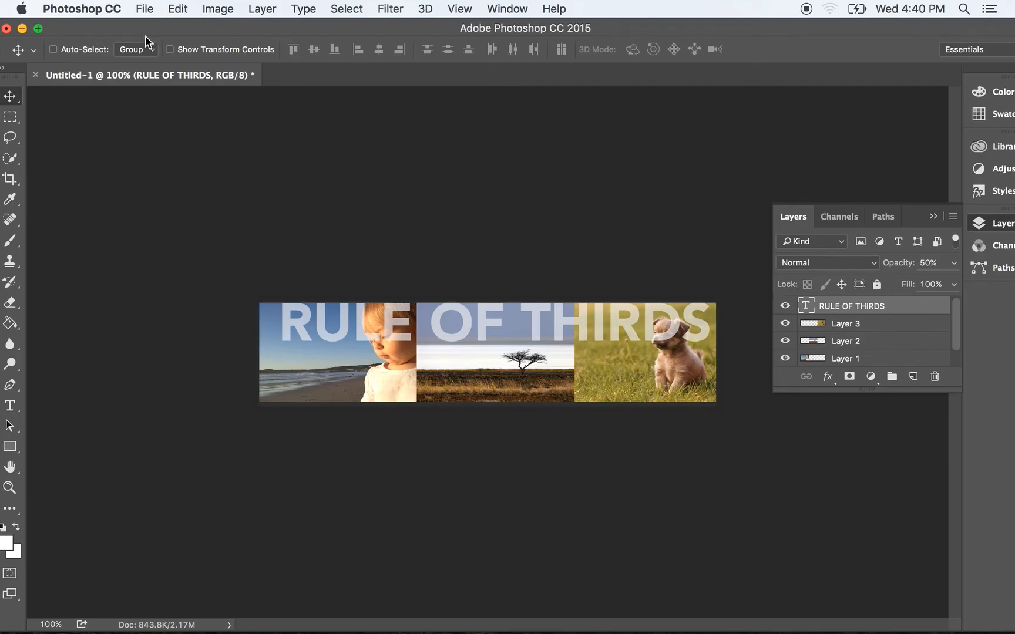
Start saving the document under a new name, choosing the RULE OF THIRDS folder inside Compositional Elements on the Desktop.
click(148, 9)
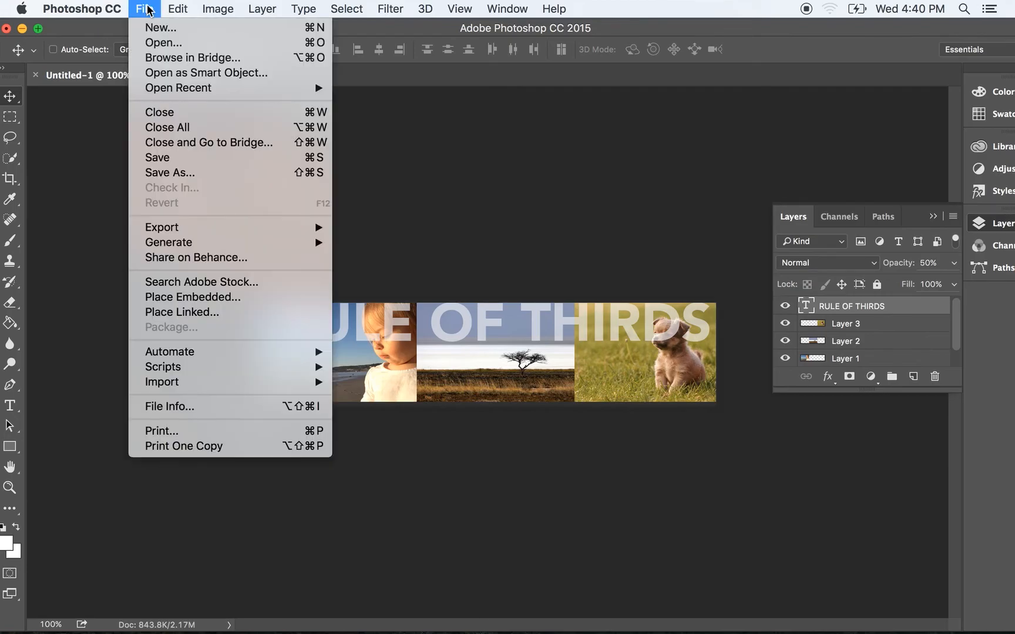
click(187, 174)
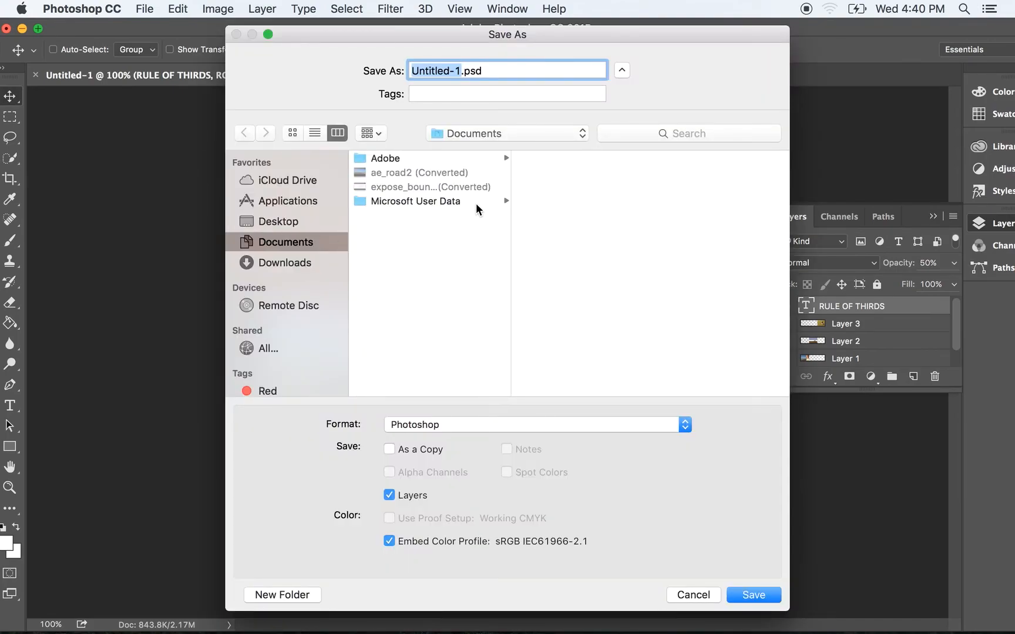
click(274, 220)
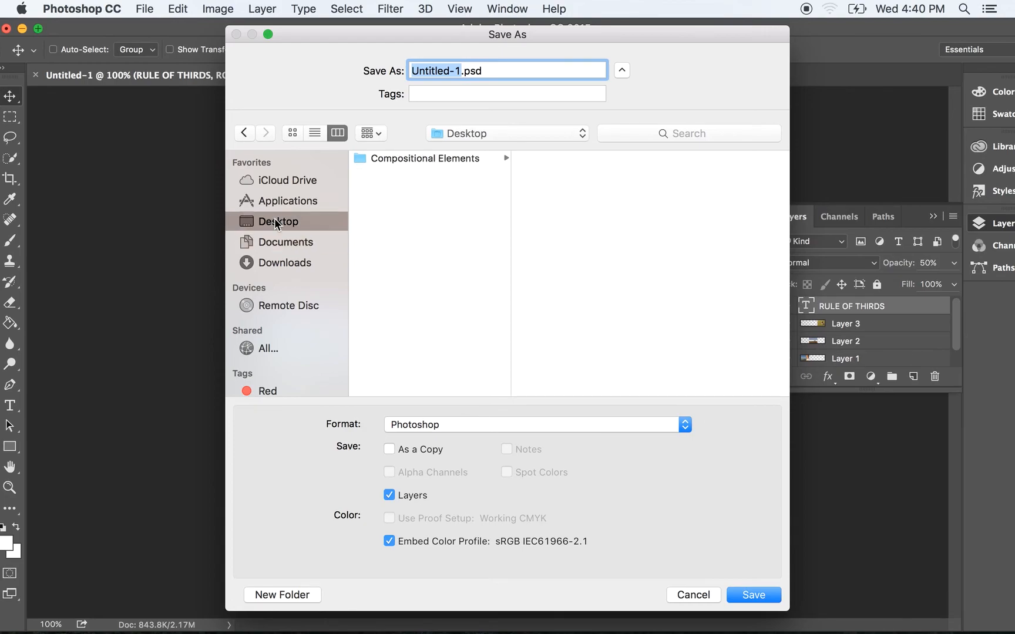
click(435, 158)
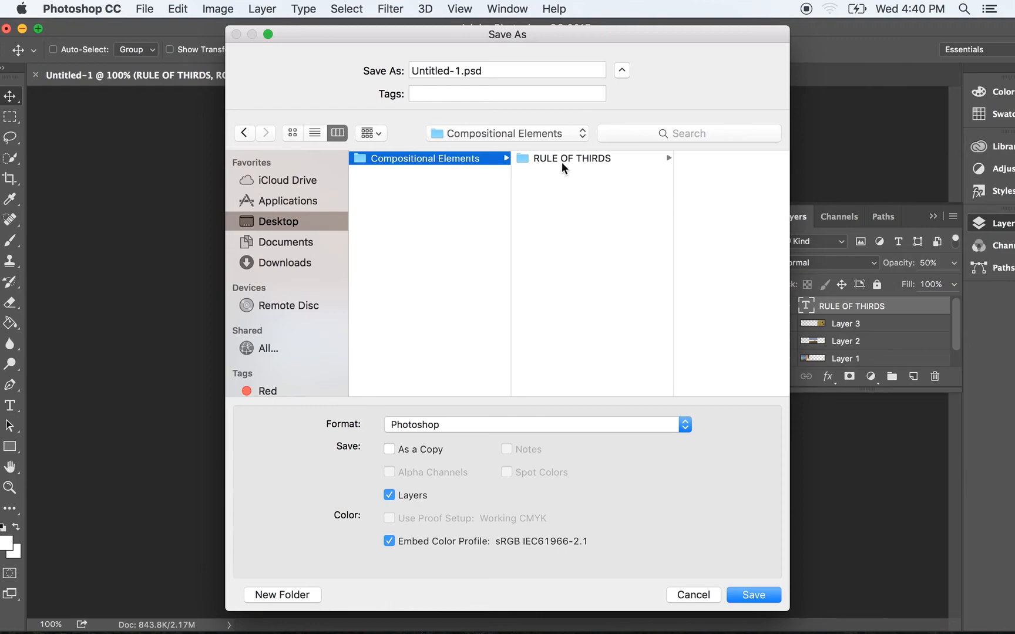
click(564, 157)
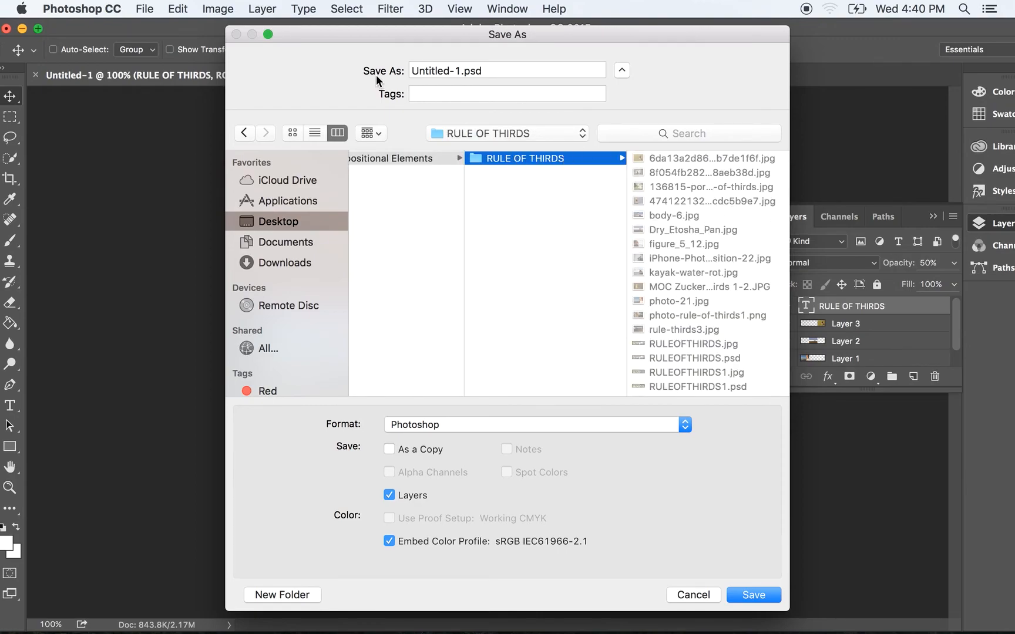
Name the file RULEOFTHIRDS2.psd and save it in Photoshop format with layers and Maximize Compatibility enabled.
drag(459, 69, 400, 69)
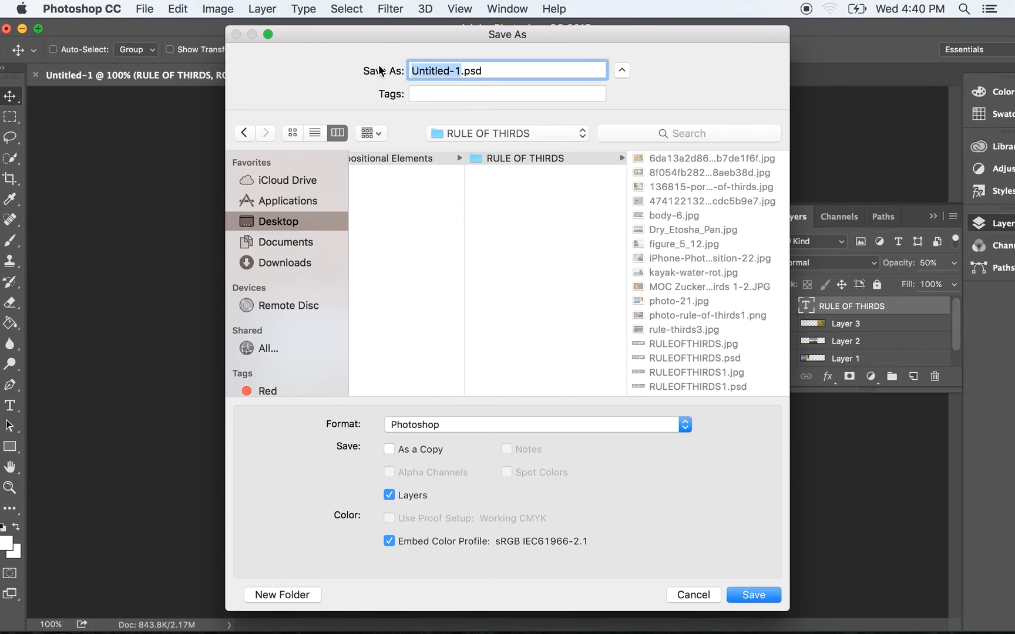
text(RULE)
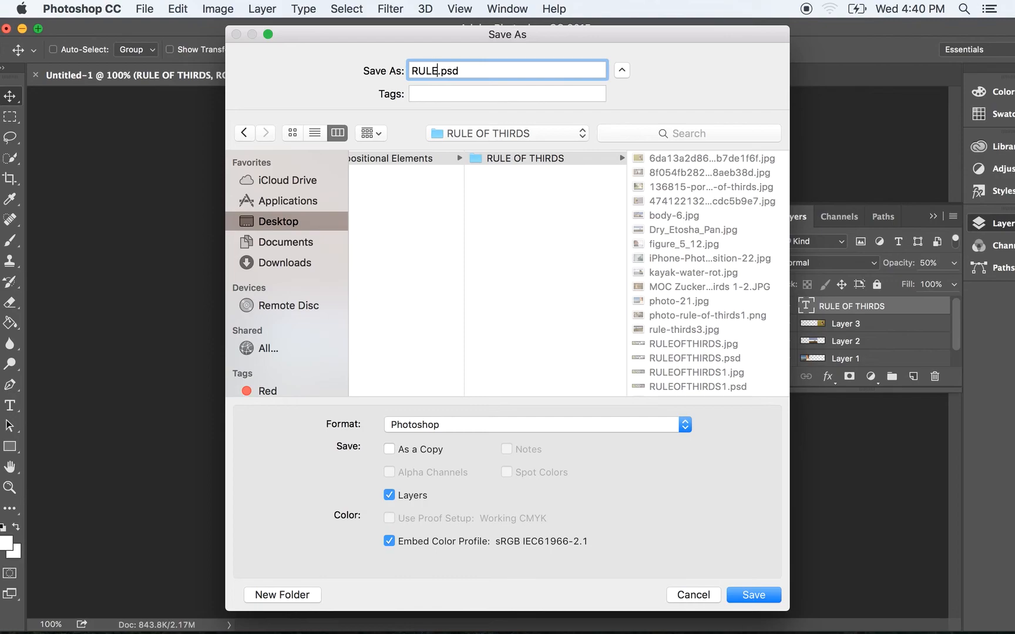
text(OFTHIRDS)
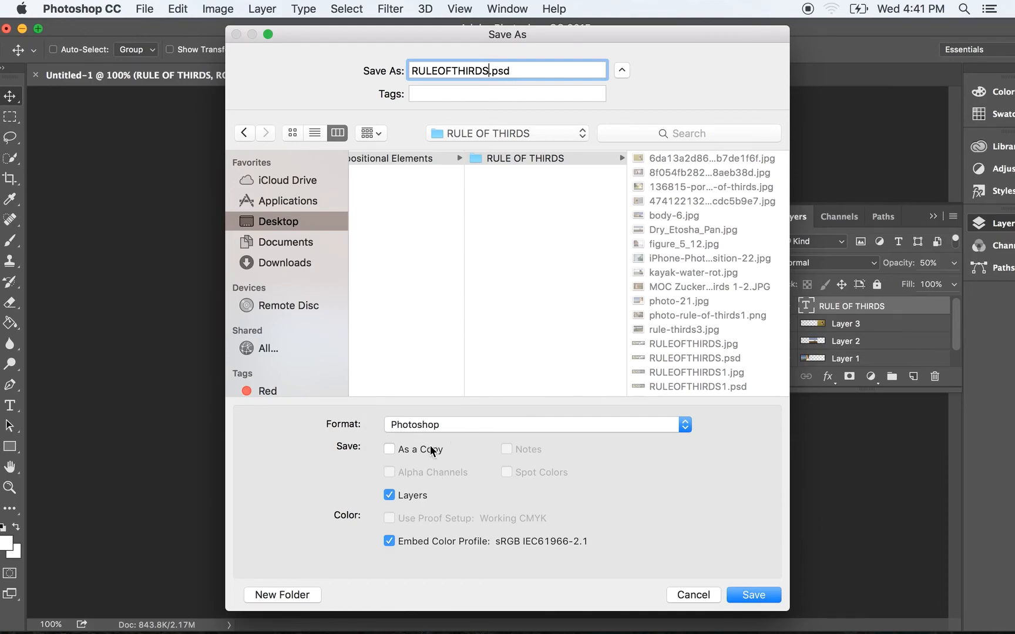
click(750, 593)
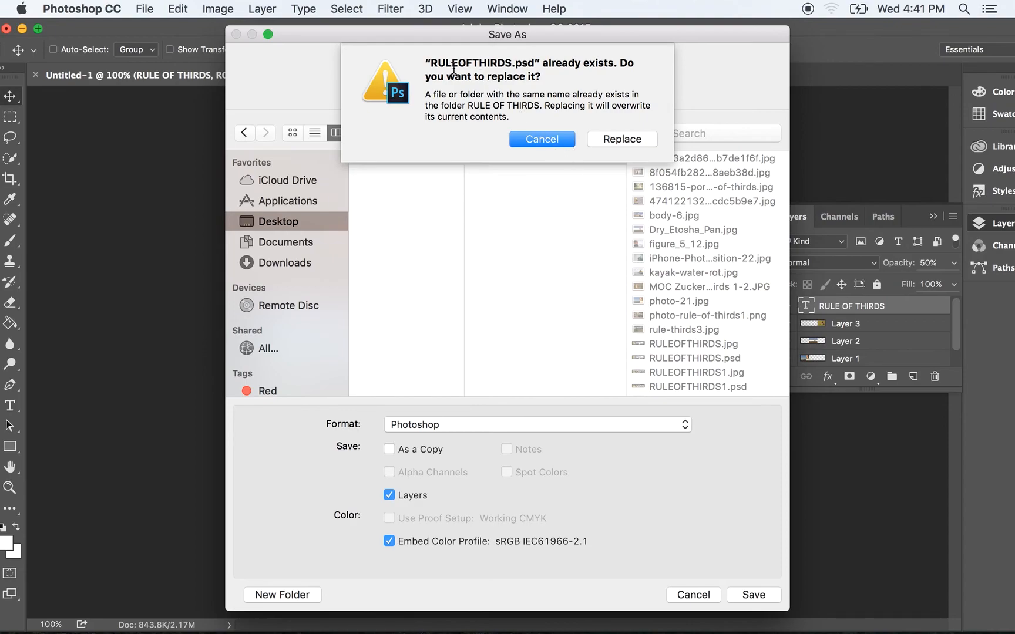
click(527, 138)
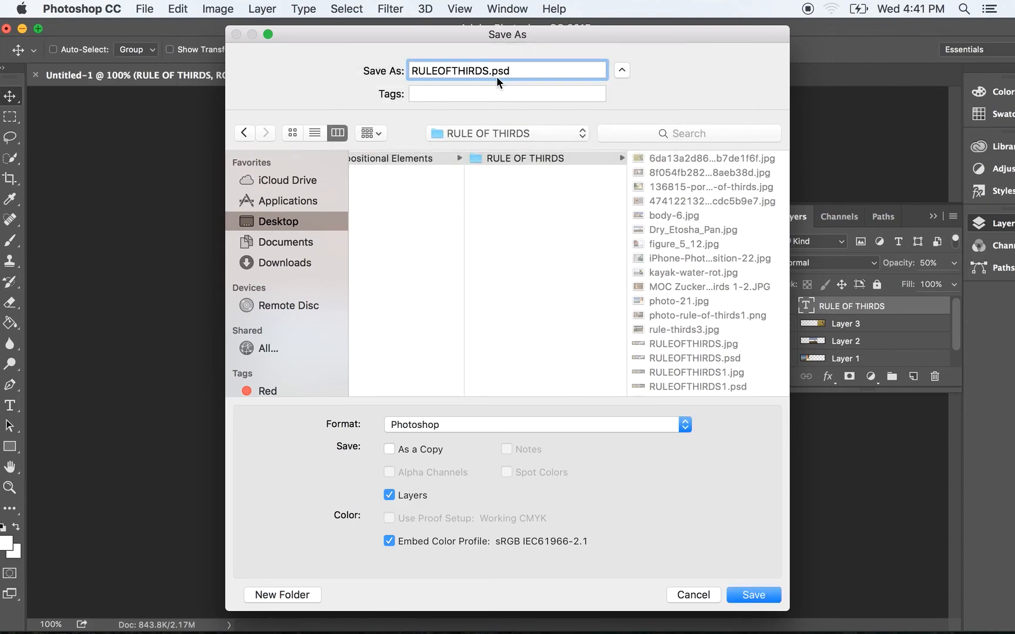
text(2)
click(755, 595)
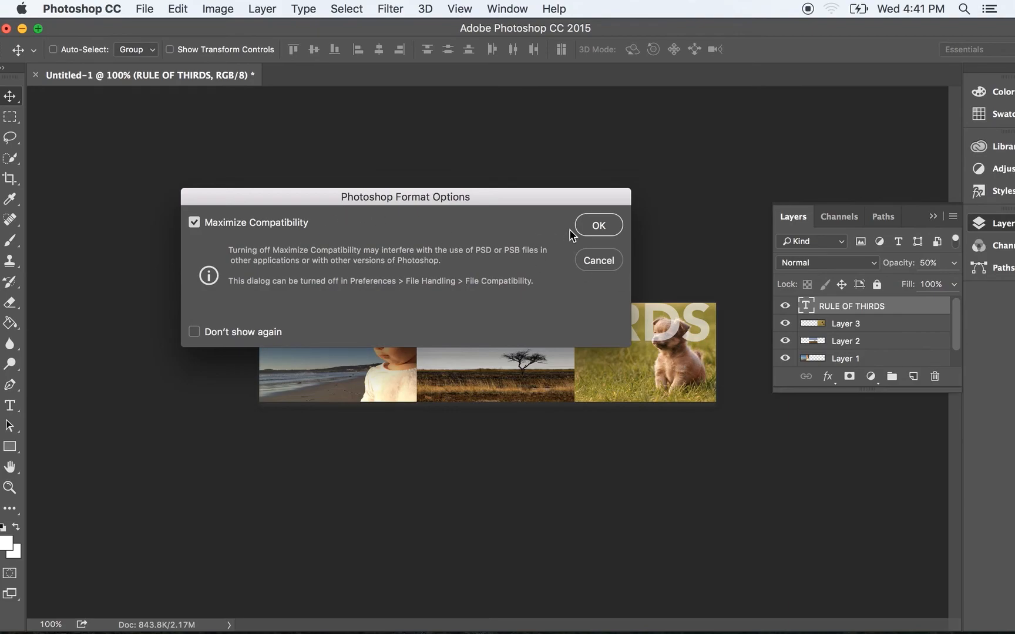
click(611, 226)
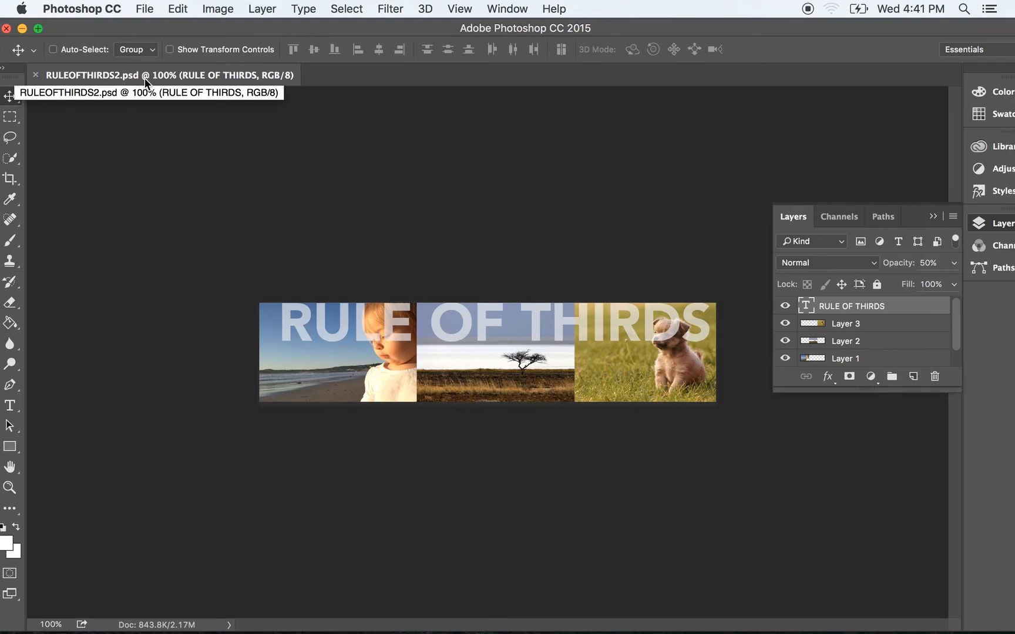
Save a JPEG copy as RULEOFTHIRDS2.jpg in the same folder with Maximum quality 12 and Baseline ("Standard") format.
click(146, 10)
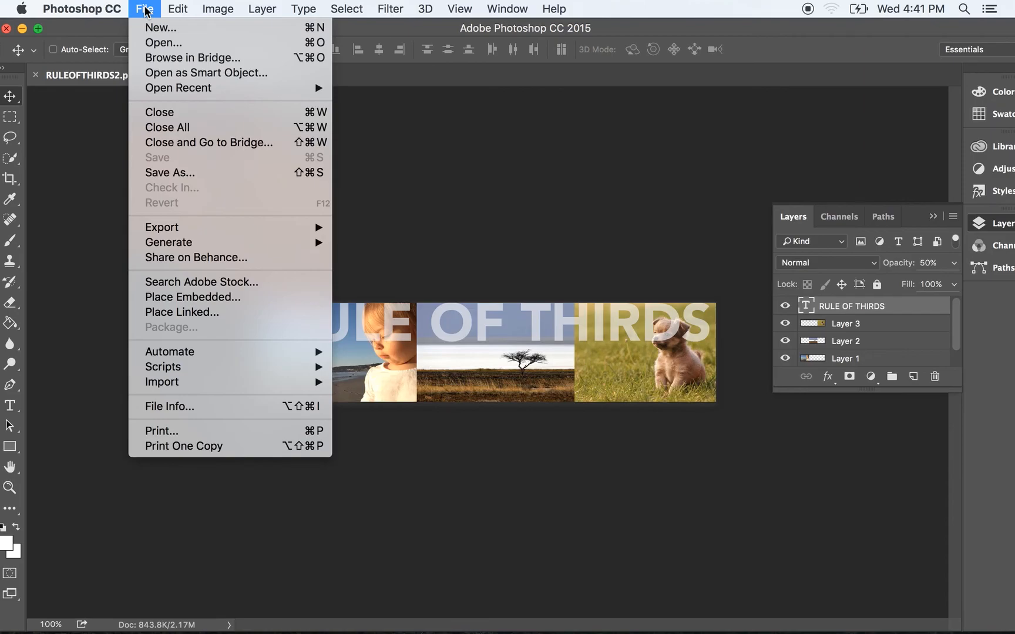
click(188, 175)
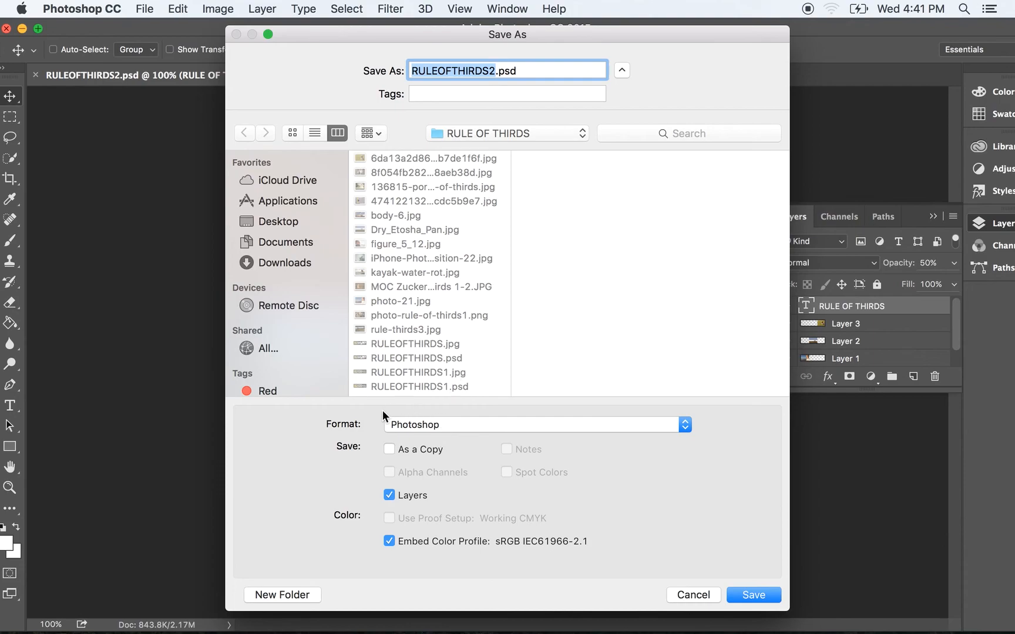
click(685, 425)
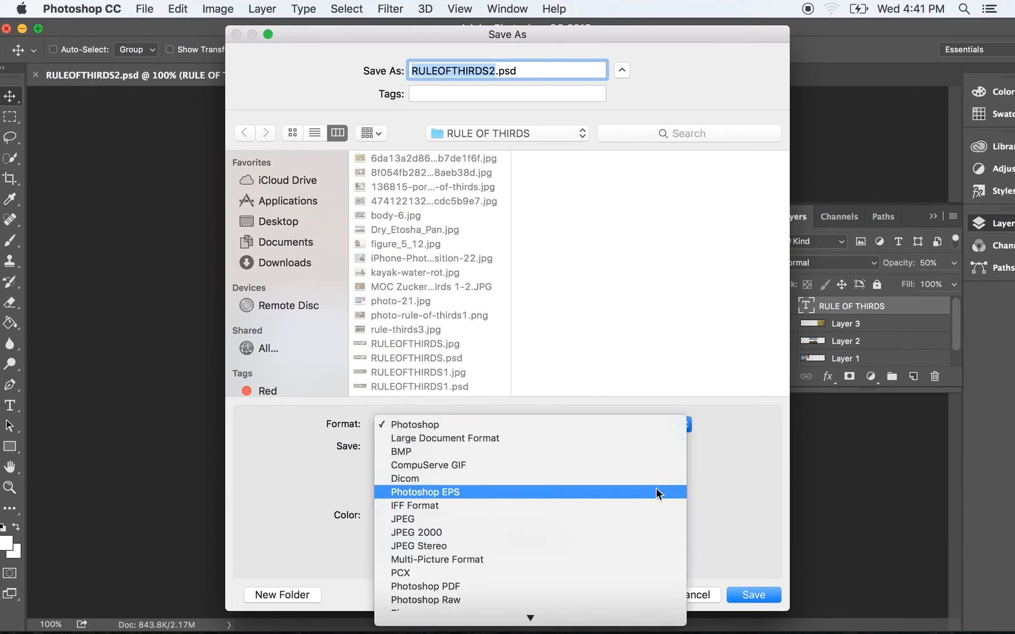
click(650, 517)
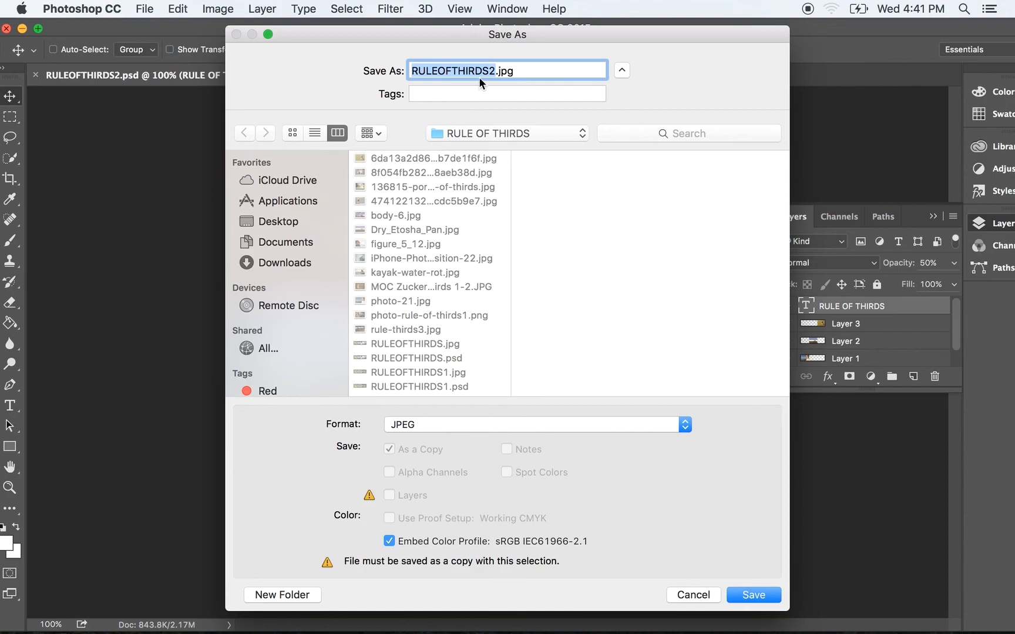
click(749, 593)
drag(497, 289, 558, 288)
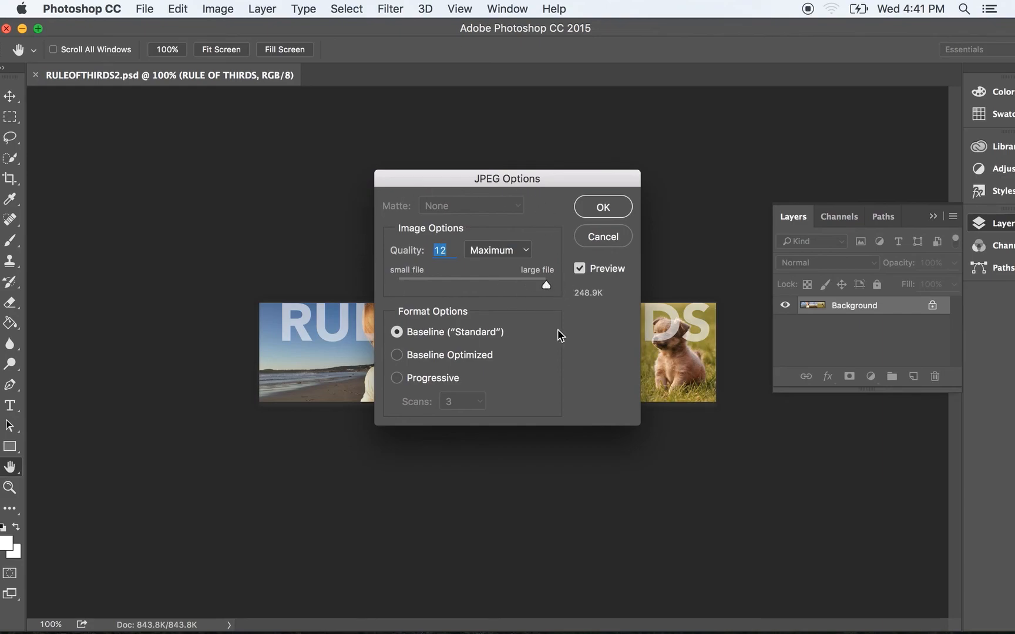
click(605, 207)
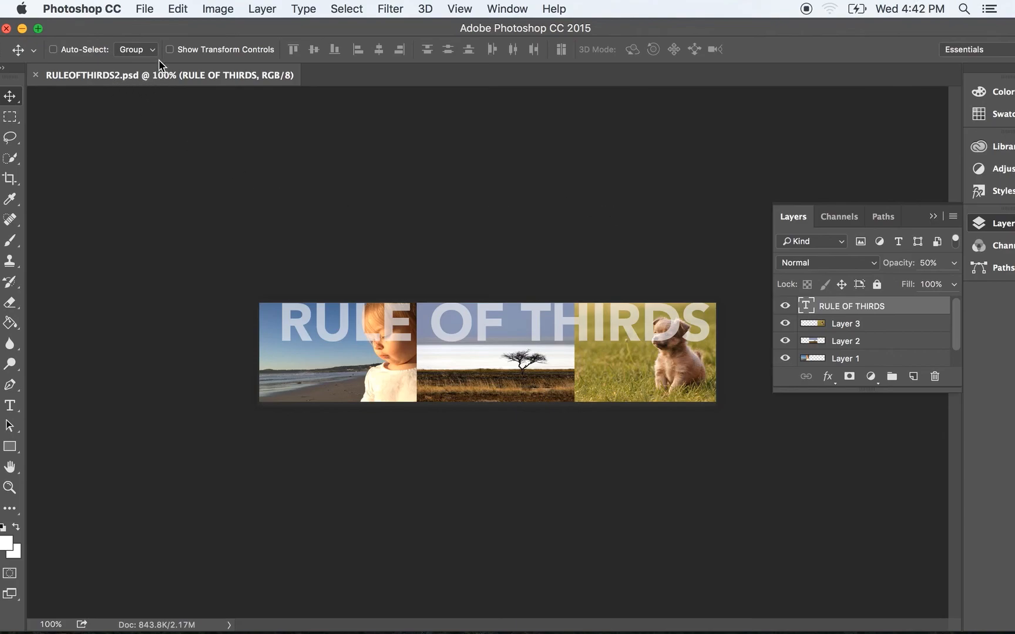
Open RULEOFTHIRDS2.jpg from the RULE OF THIRDS folder and compare it with the layered RULEOFTHIRDS2.psd.
click(144, 9)
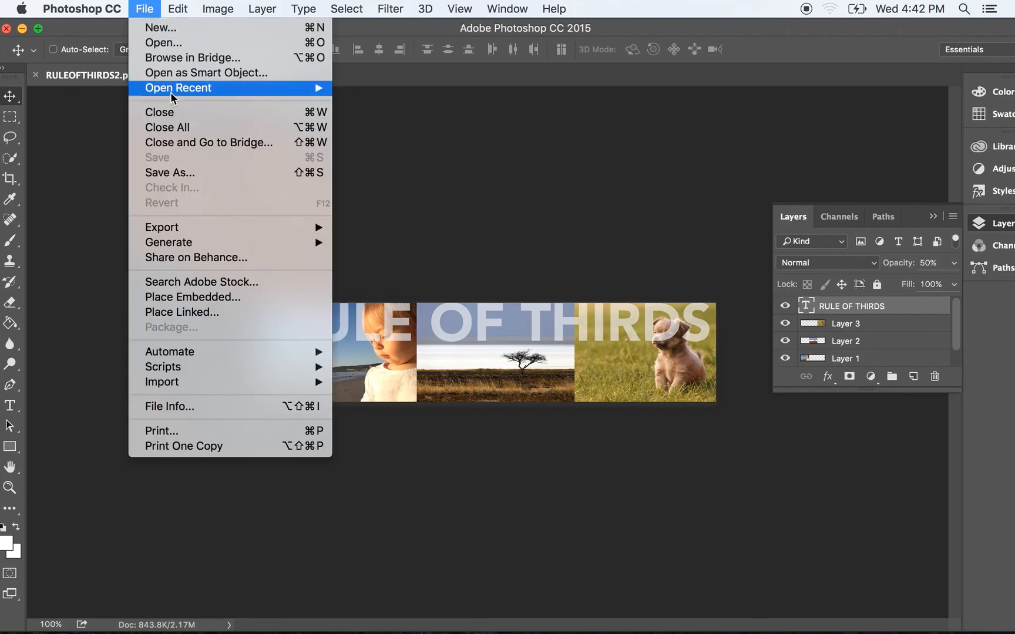
mouse_move(172, 92)
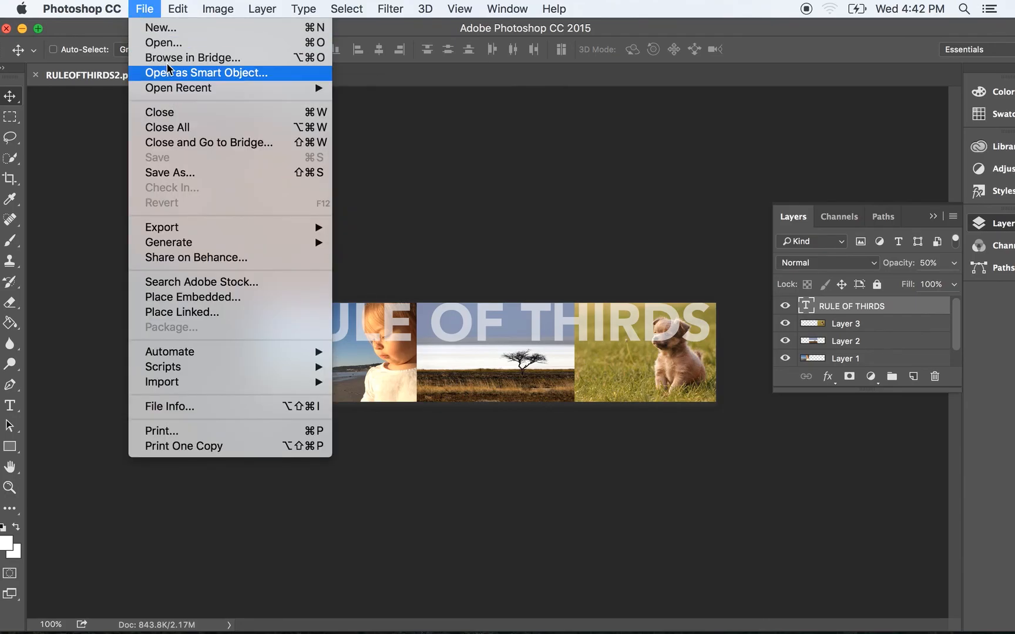
click(163, 45)
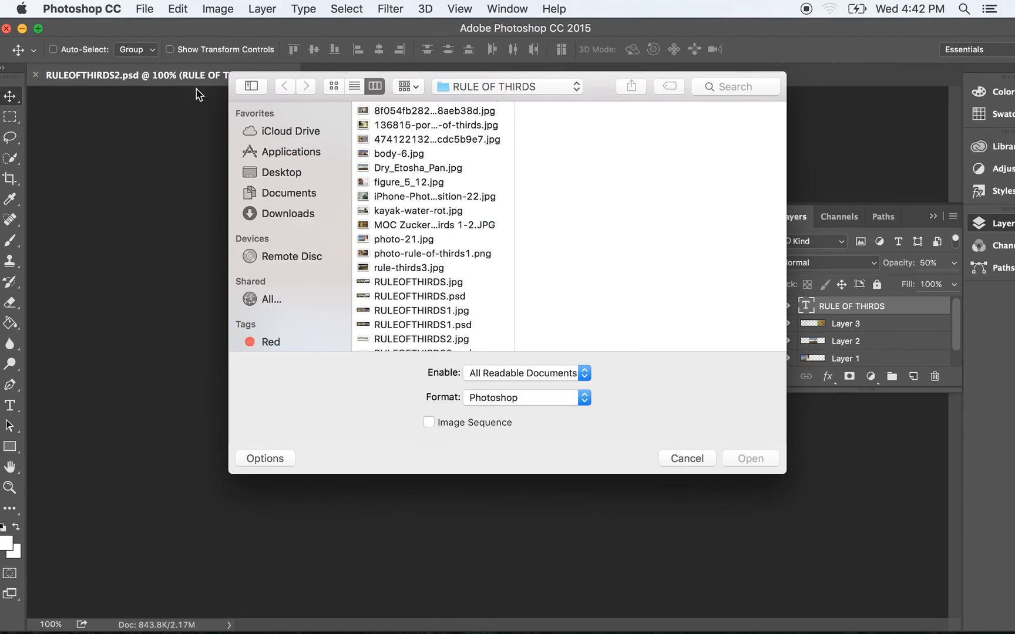
scroll(428, 310, down, 2)
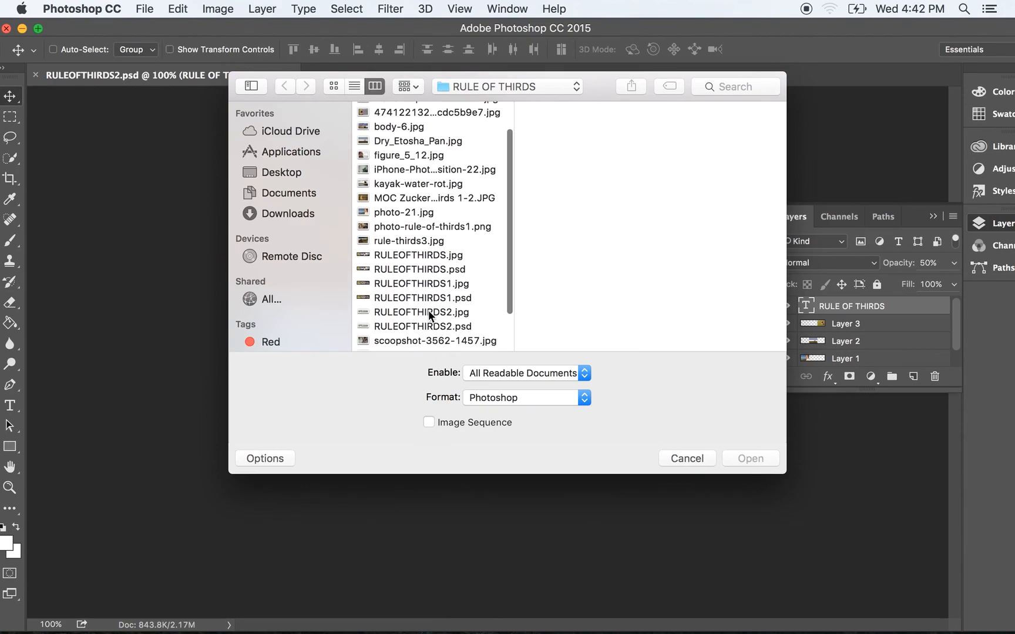
click(447, 311)
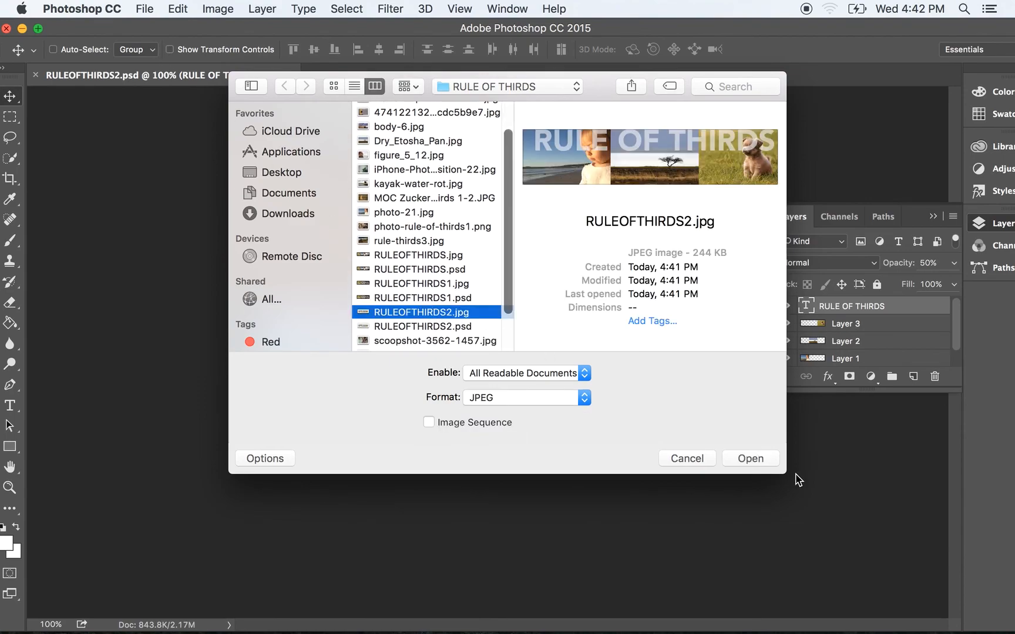
click(751, 459)
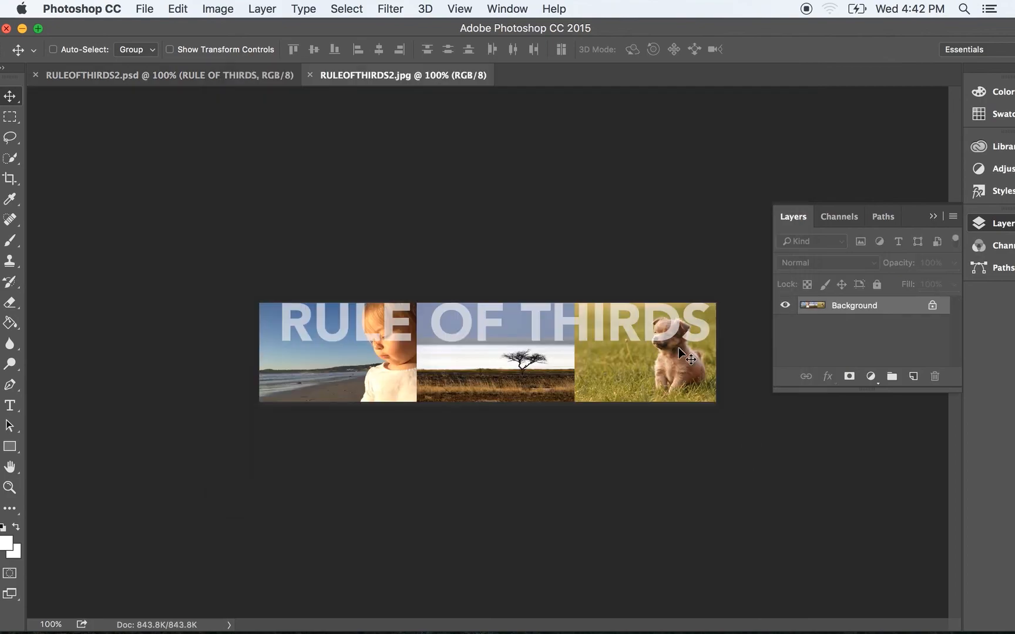
click(222, 75)
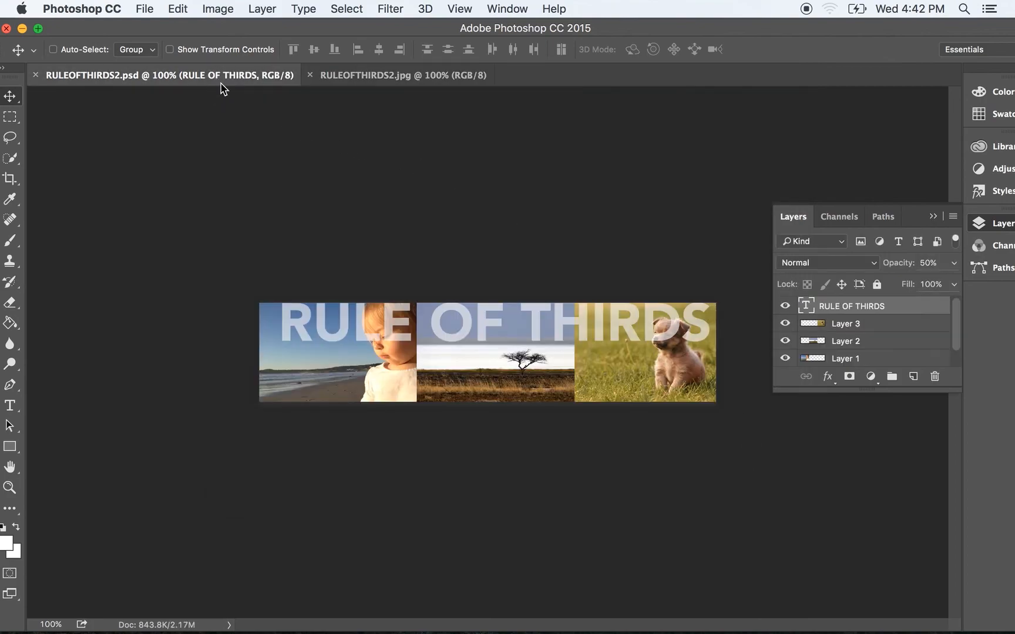
click(386, 78)
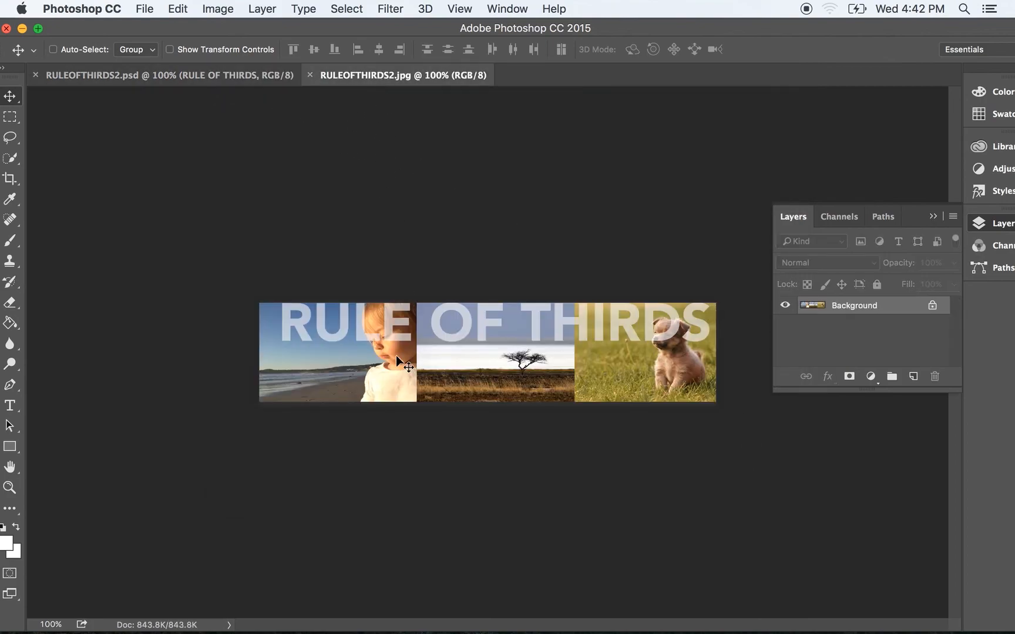
Expand the layer list of RULEOFTHIRDS2.psd to show all its layers and move the RULE OF THIRDS title to the banner's lower edge.
click(209, 76)
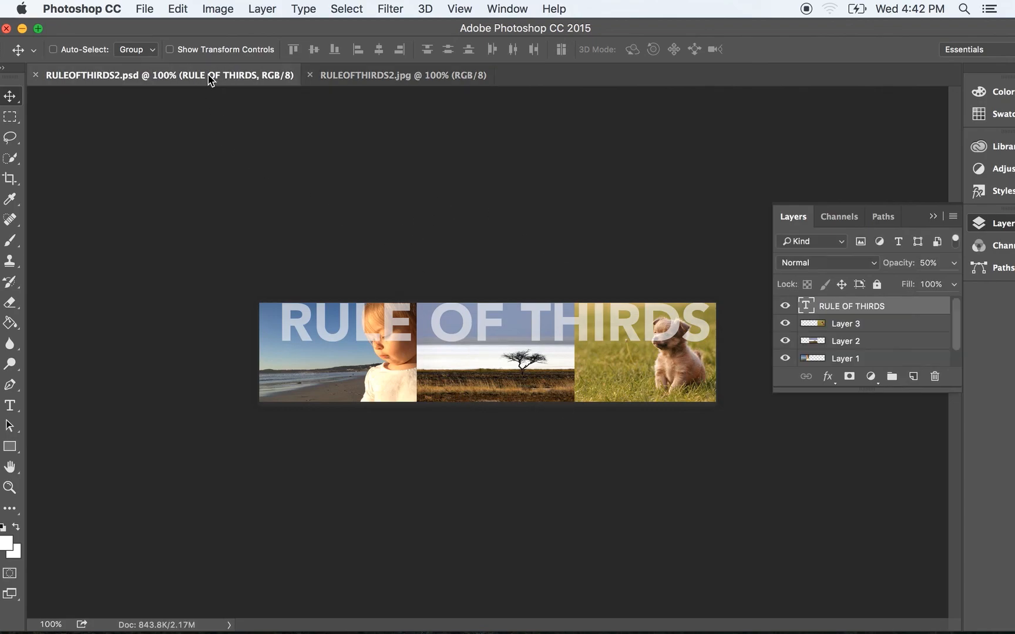
click(374, 84)
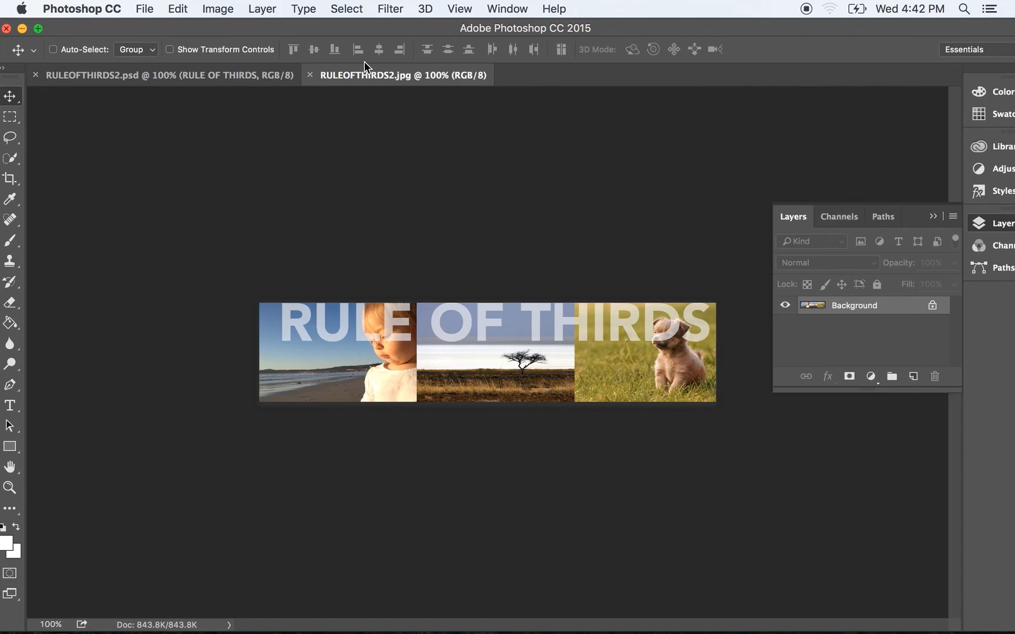
click(103, 79)
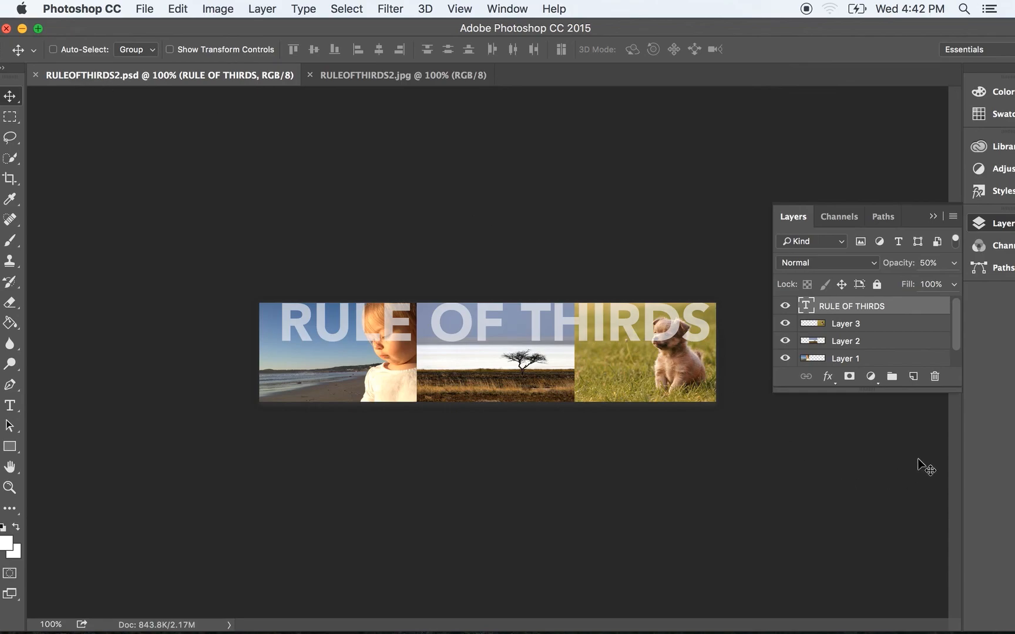
drag(942, 390, 945, 433)
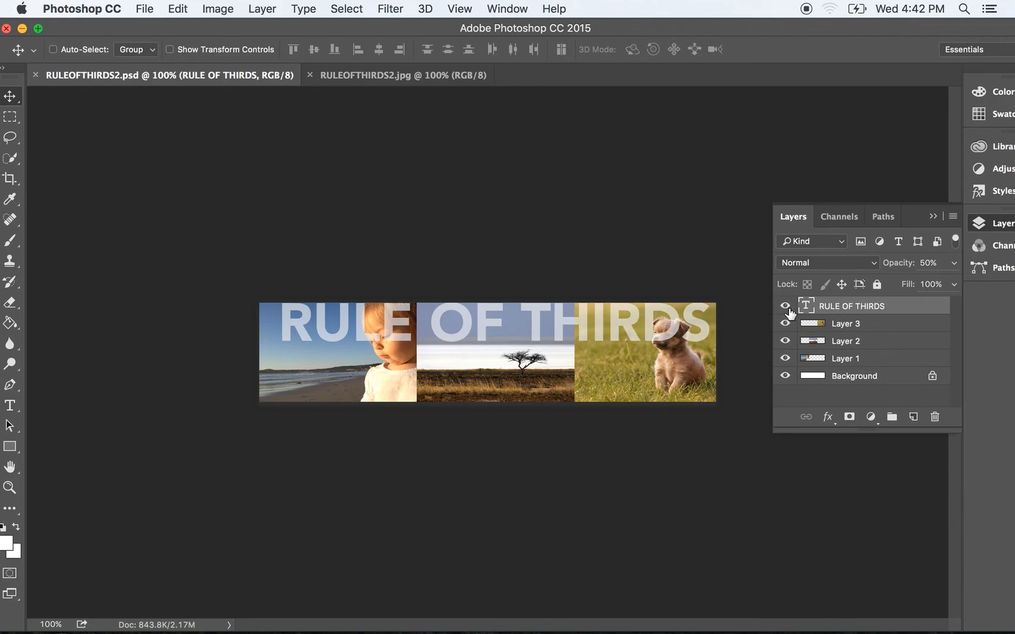
drag(604, 330, 598, 392)
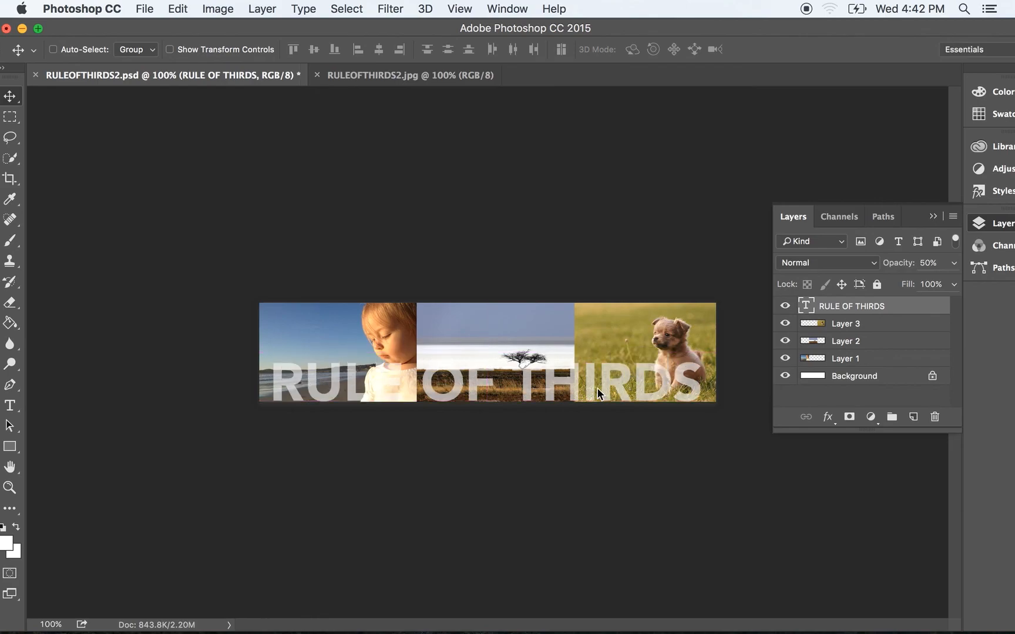
Try to move the title in the flattened RULEOFTHIRDS2.jpg, and return to the layered RULEOFTHIRDS2.psd.
click(394, 75)
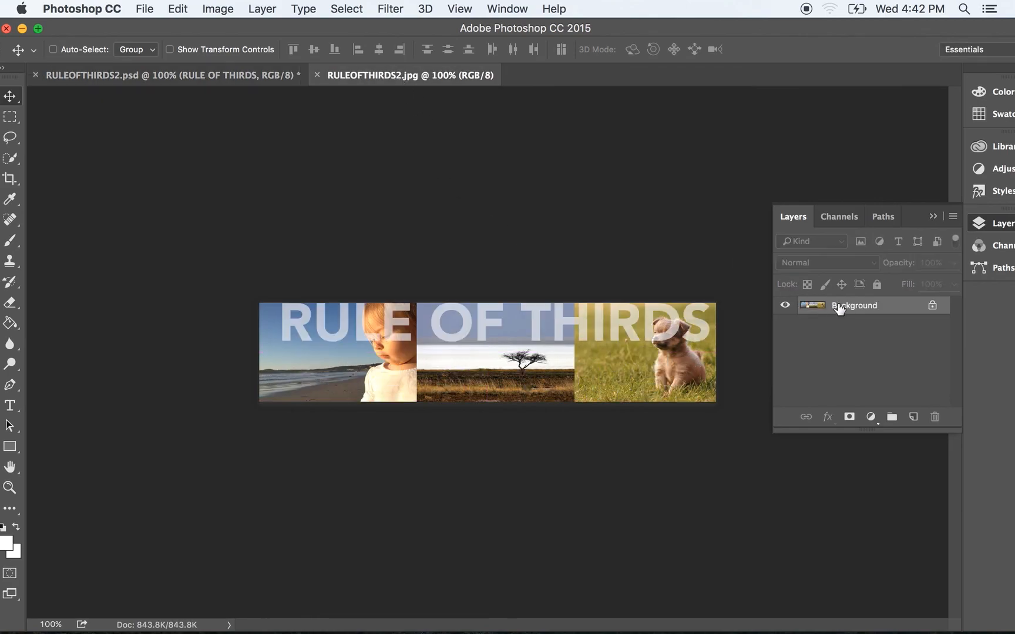
mouse_move(523, 326)
mouse_down()
mouse_move(524, 390)
mouse_move(522, 329)
mouse_up()
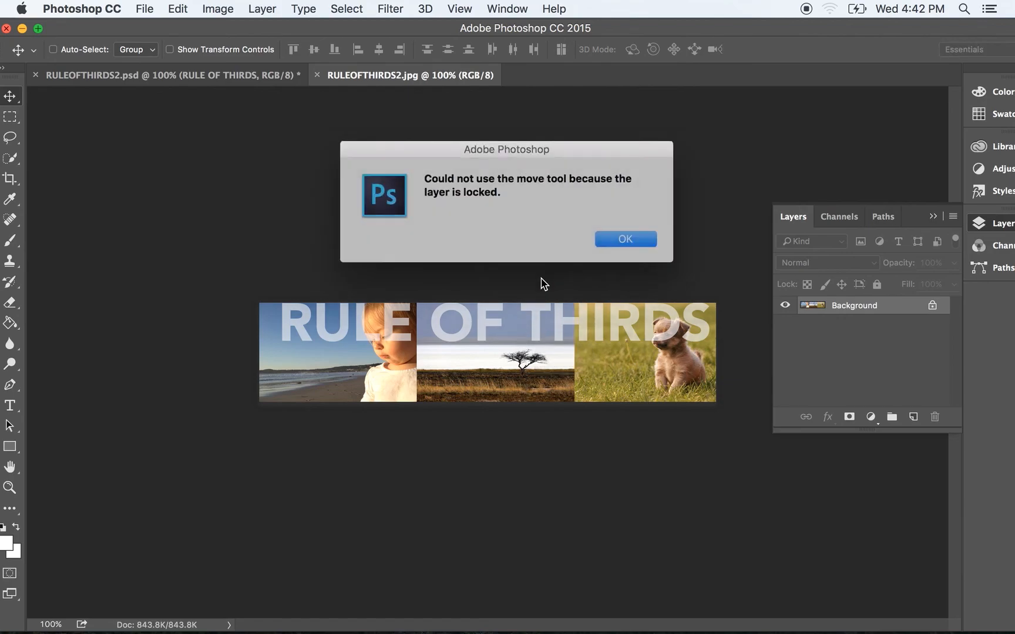
click(630, 238)
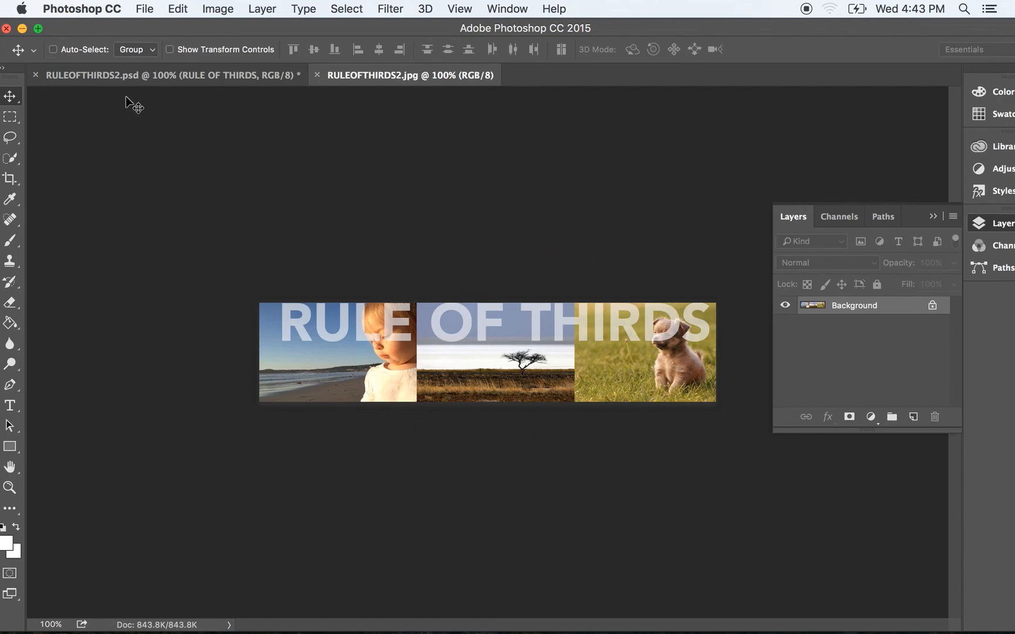
click(100, 75)
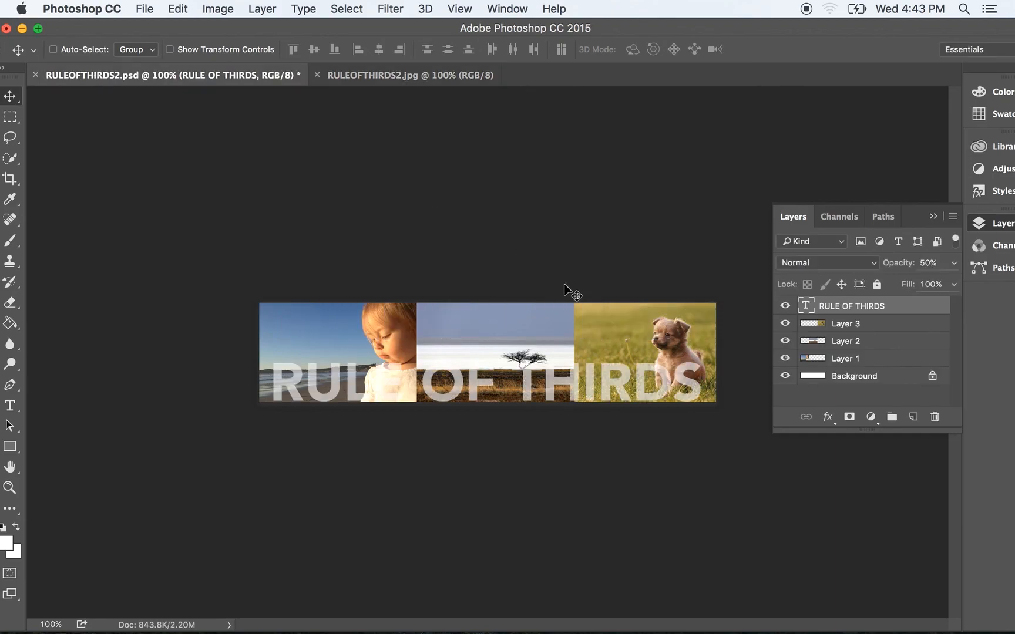